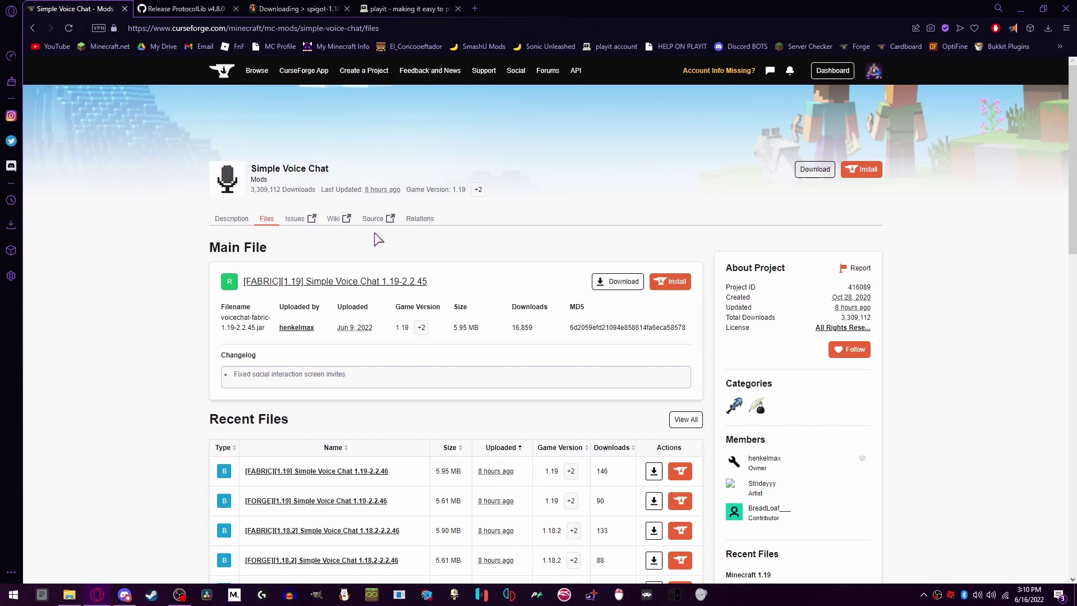
Download ProtocolLib.jar from the ProtocolLib v4.8.0 release assets
scroll(595, 275, down, 3)
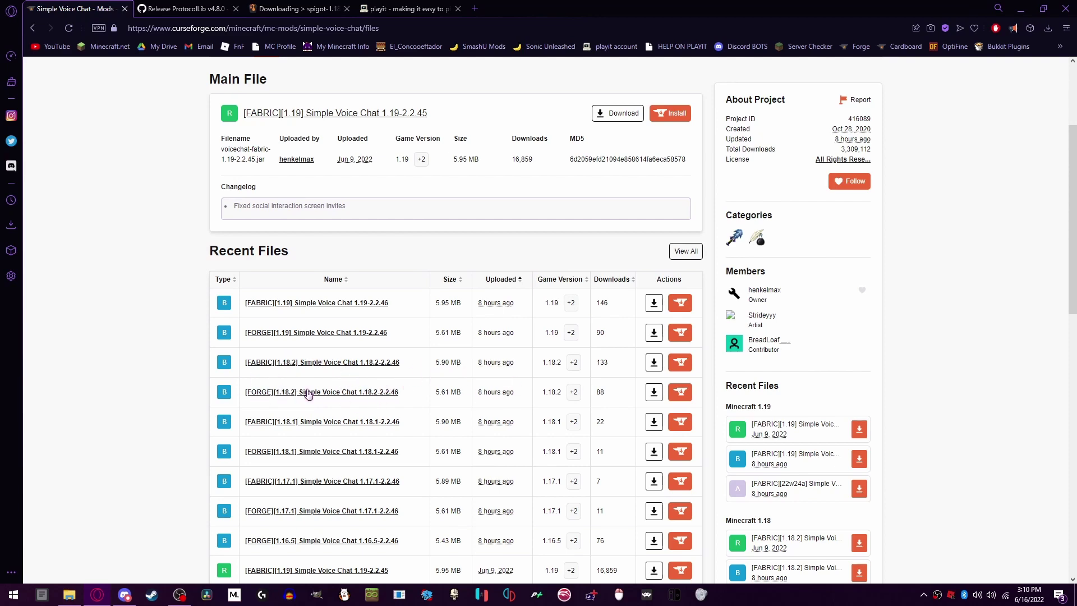
scroll(385, 418, up, 3)
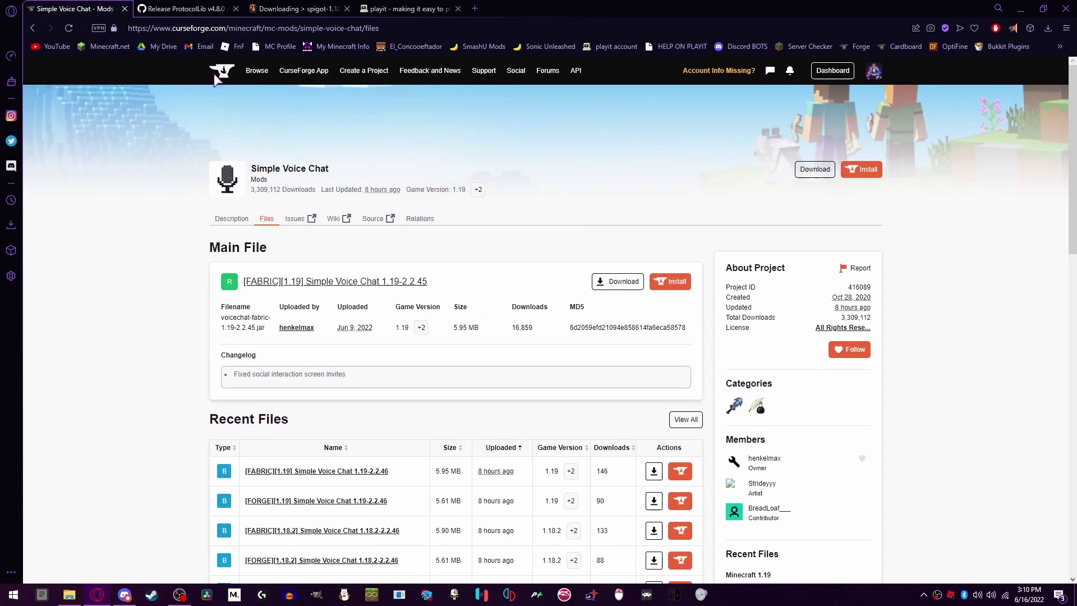
click(161, 7)
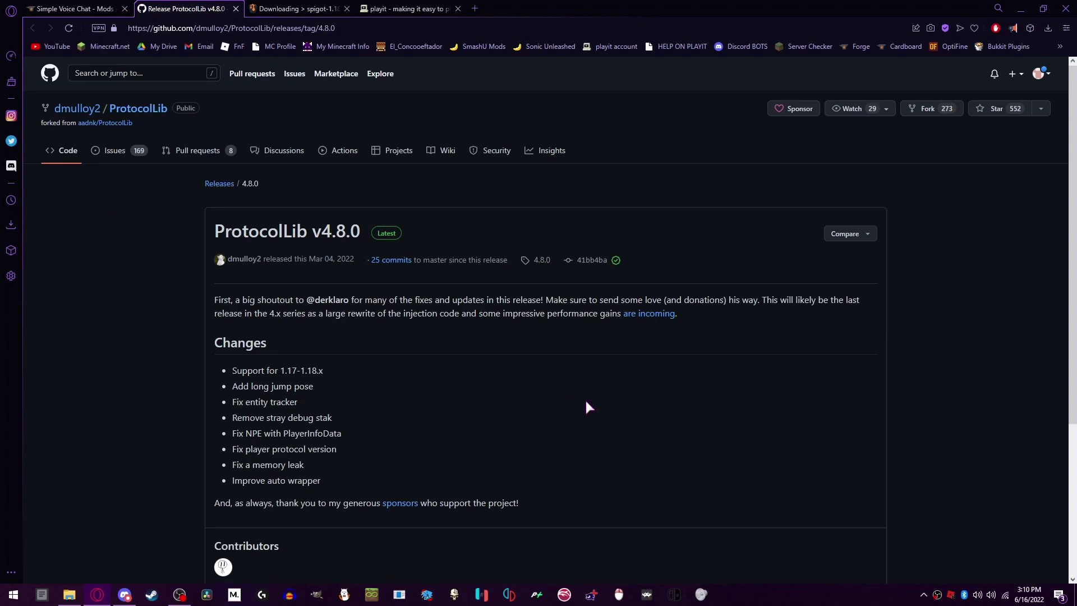
scroll(586, 401, down, 4)
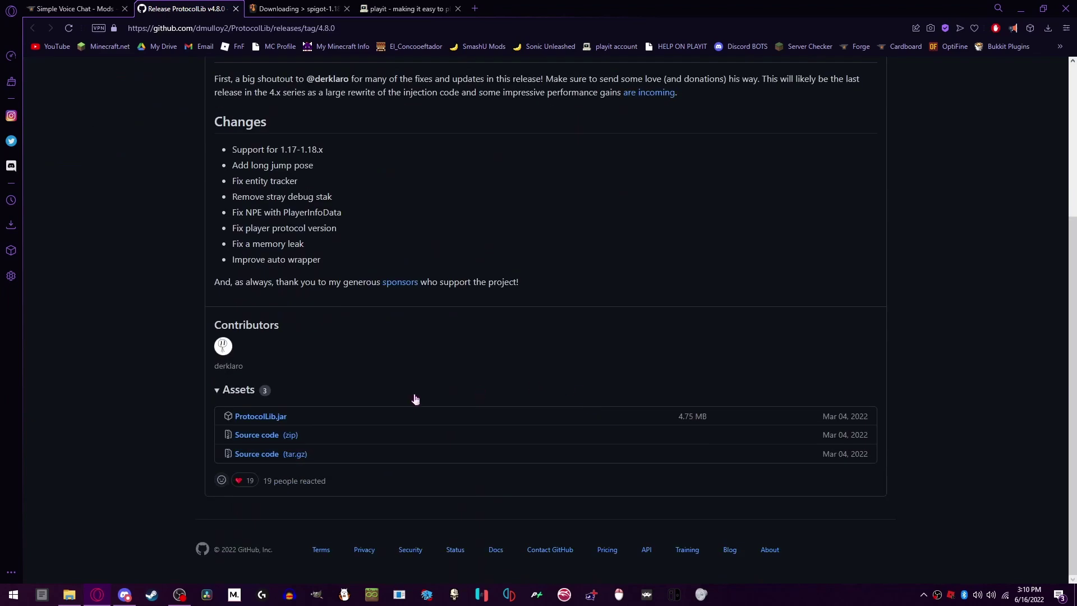
click(267, 418)
Save Spigot-1.18.2.jar from GetBukkit into the test video folder
key(ctrl+Tab)
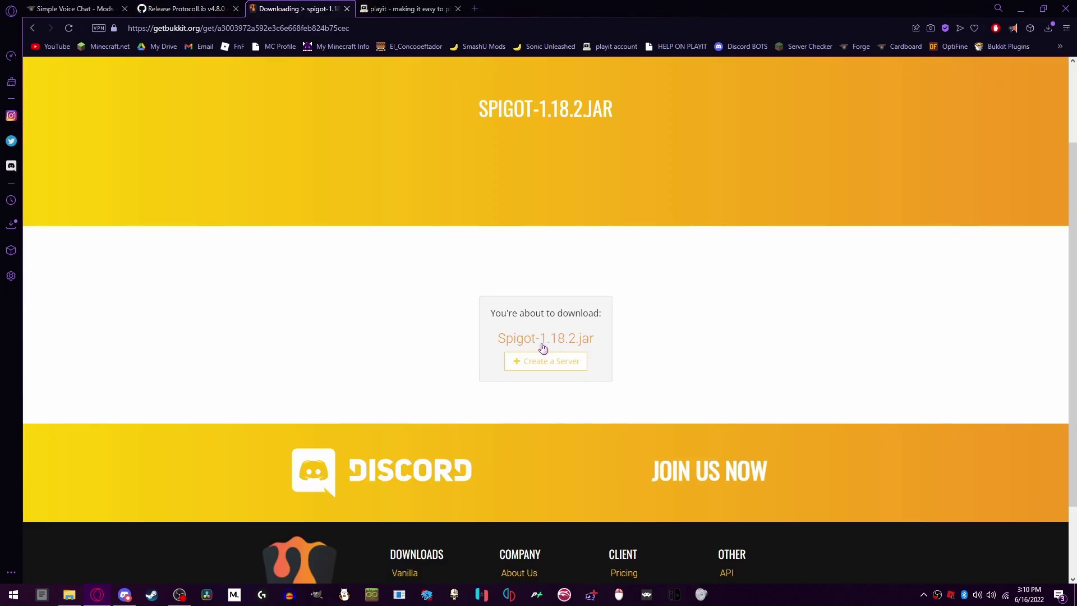
click(543, 343)
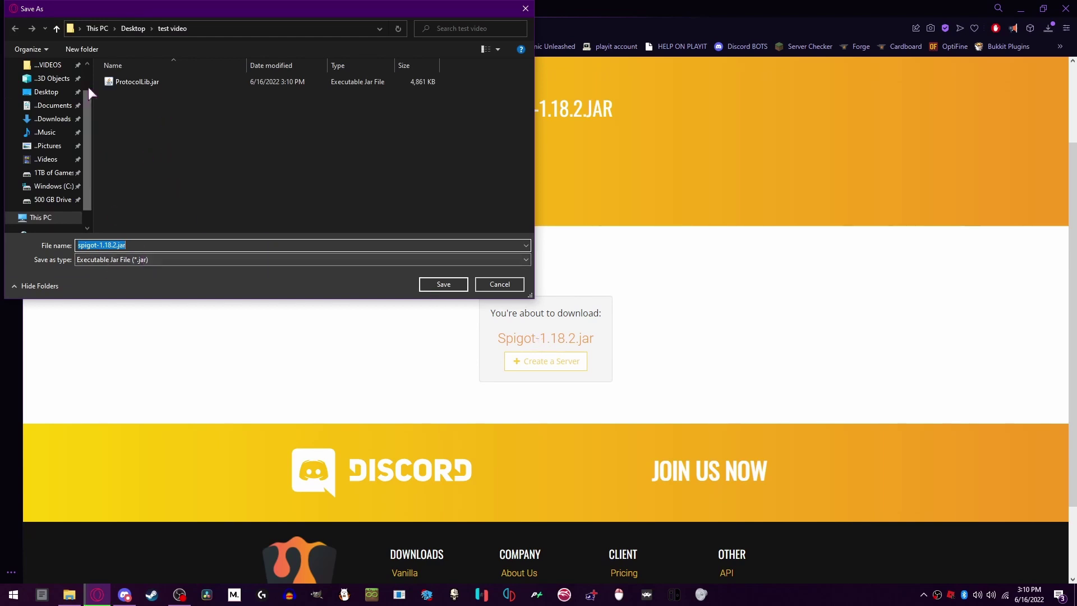
click(466, 284)
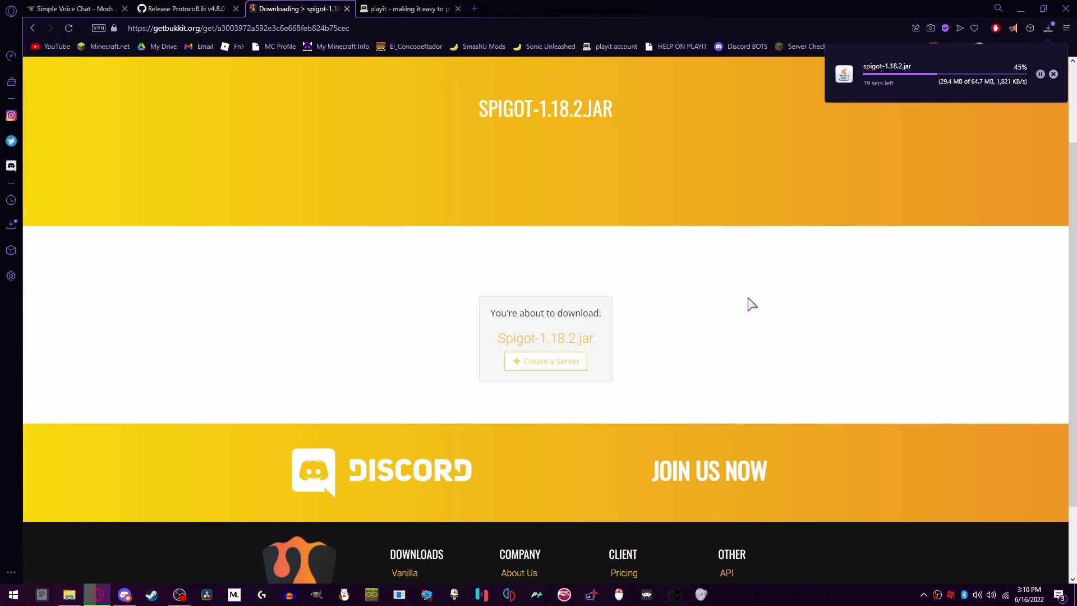
Browse the playit.gg homepage, then go to the playit 0.8.3-beta downloads page
click(412, 8)
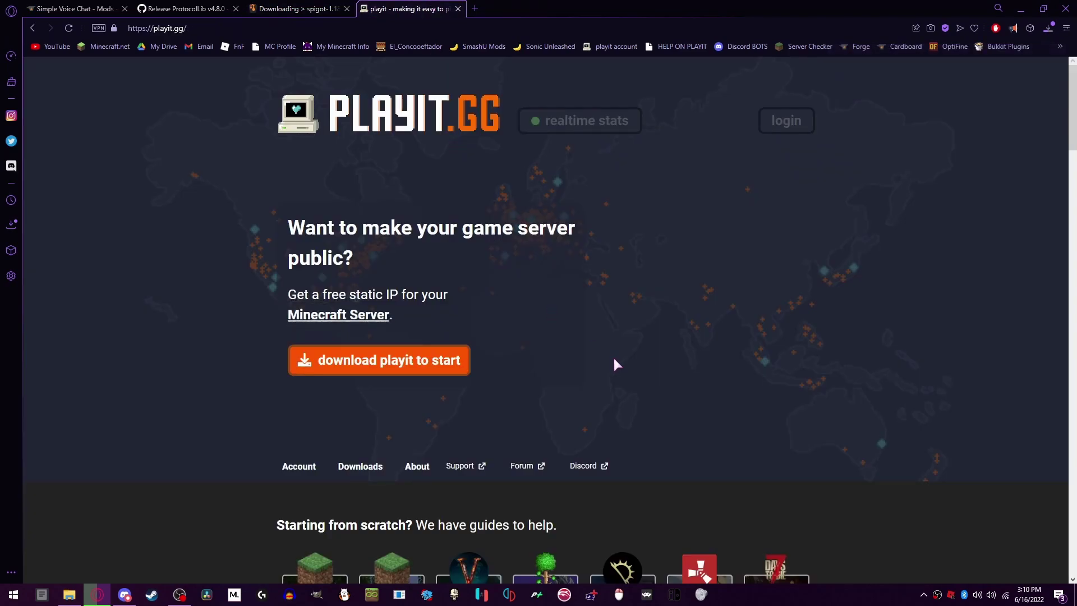
scroll(932, 321, down, 8)
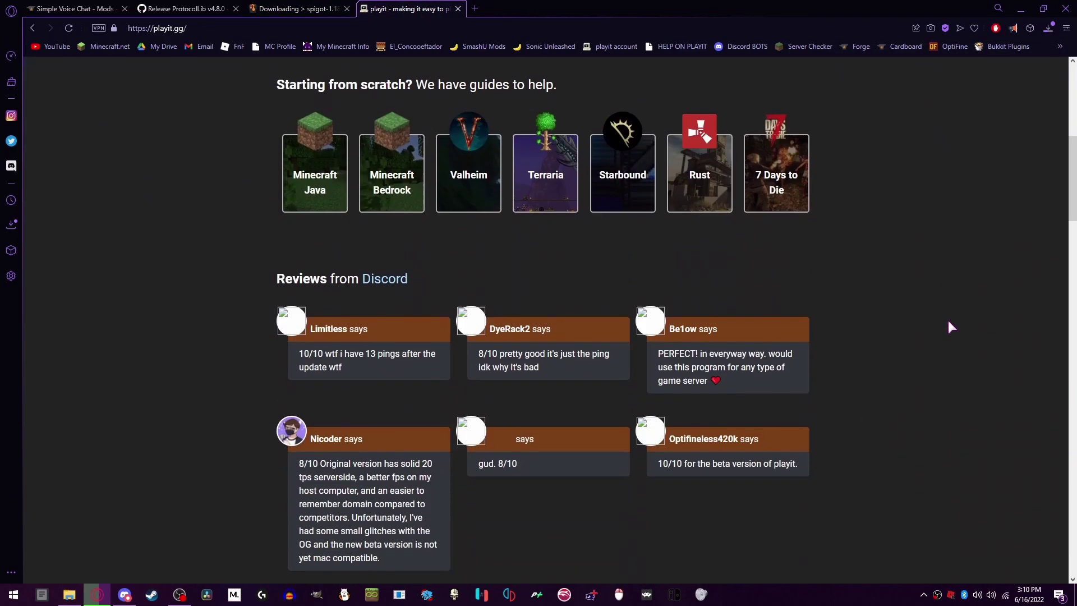
scroll(948, 322, down, 2)
scroll(948, 321, up, 5)
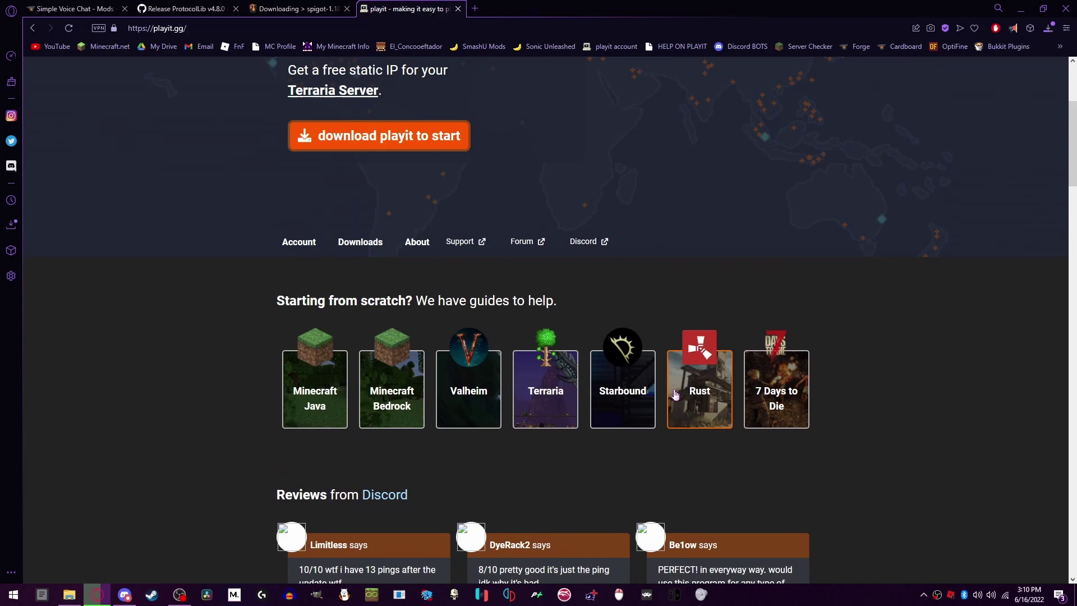
scroll(879, 424, up, 2)
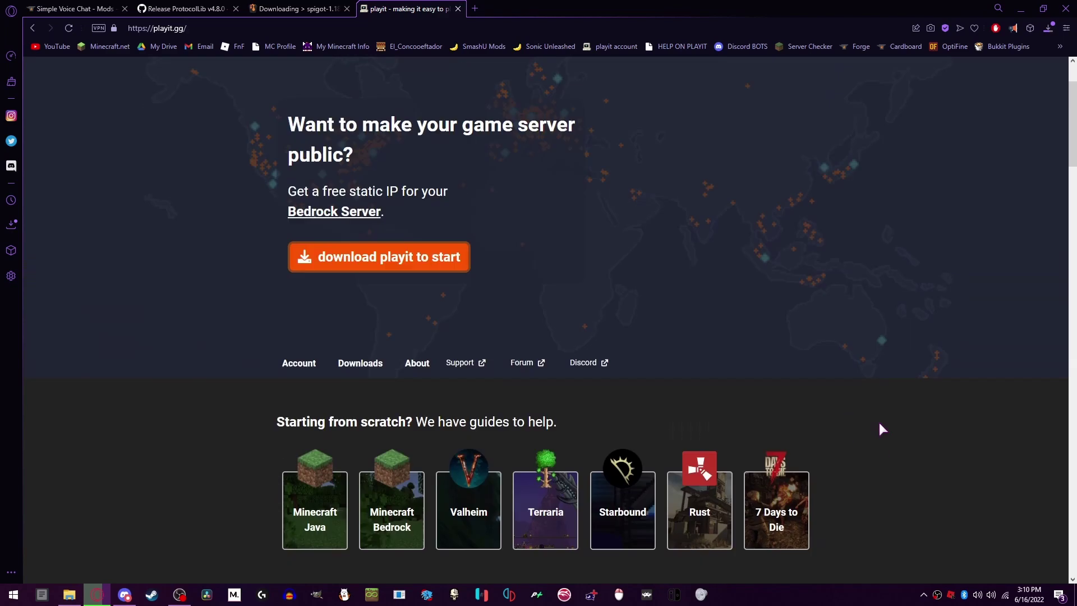
scroll(880, 429, up, 2)
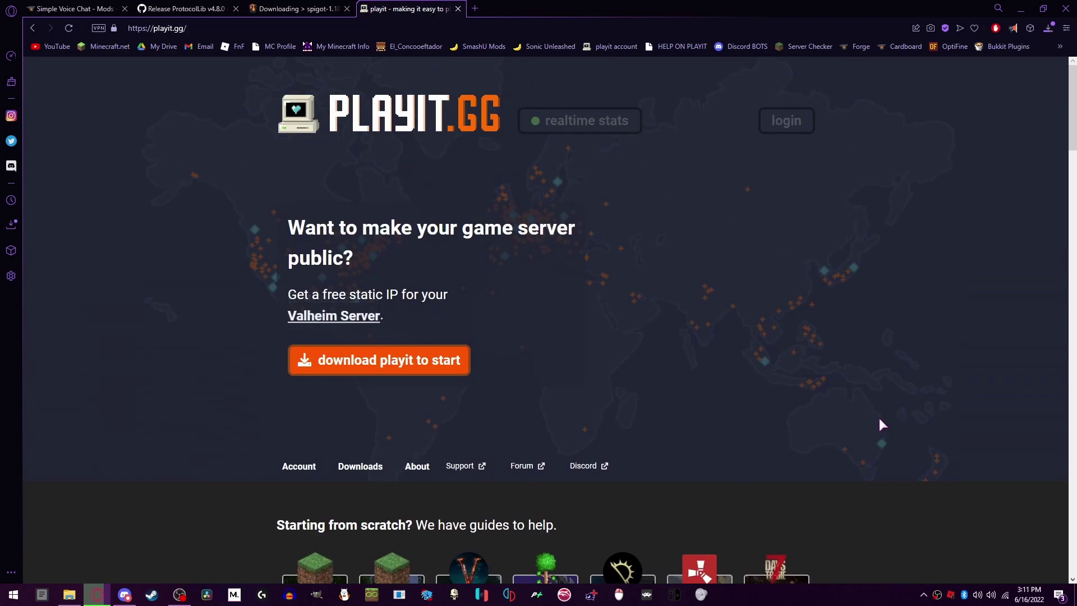
scroll(879, 419, down, 1)
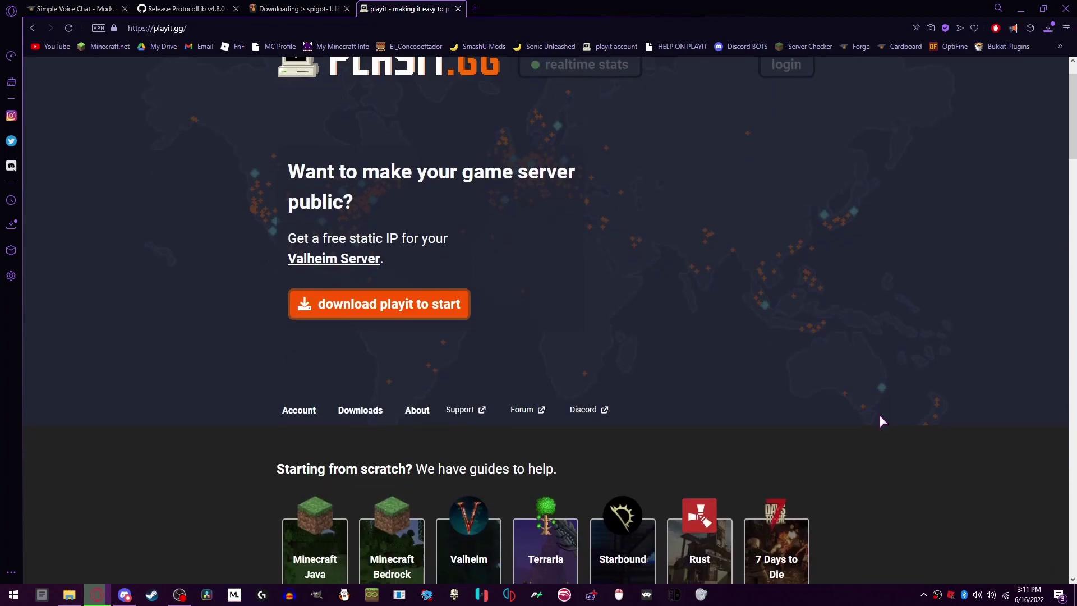
scroll(879, 416, down, 1)
scroll(798, 308, down, 2)
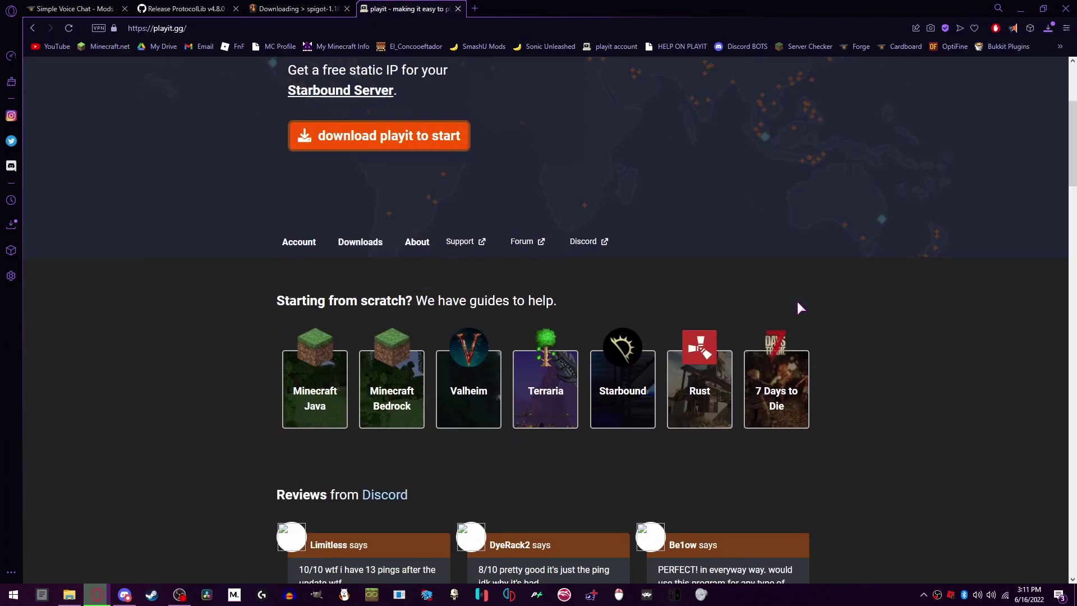
scroll(875, 396, up, 2)
scroll(878, 402, up, 2)
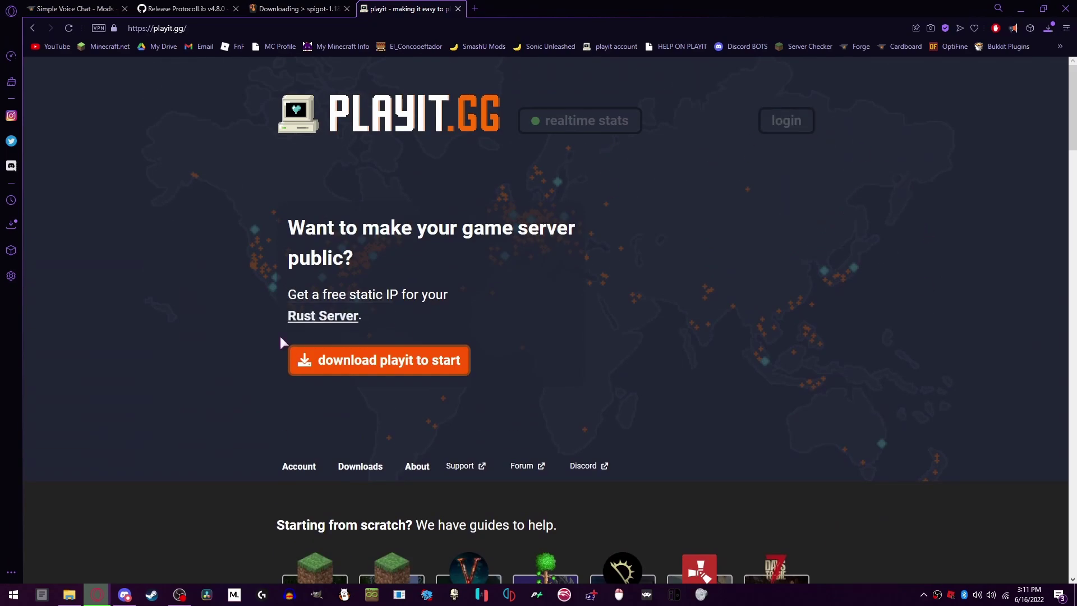
scroll(701, 365, down, 3)
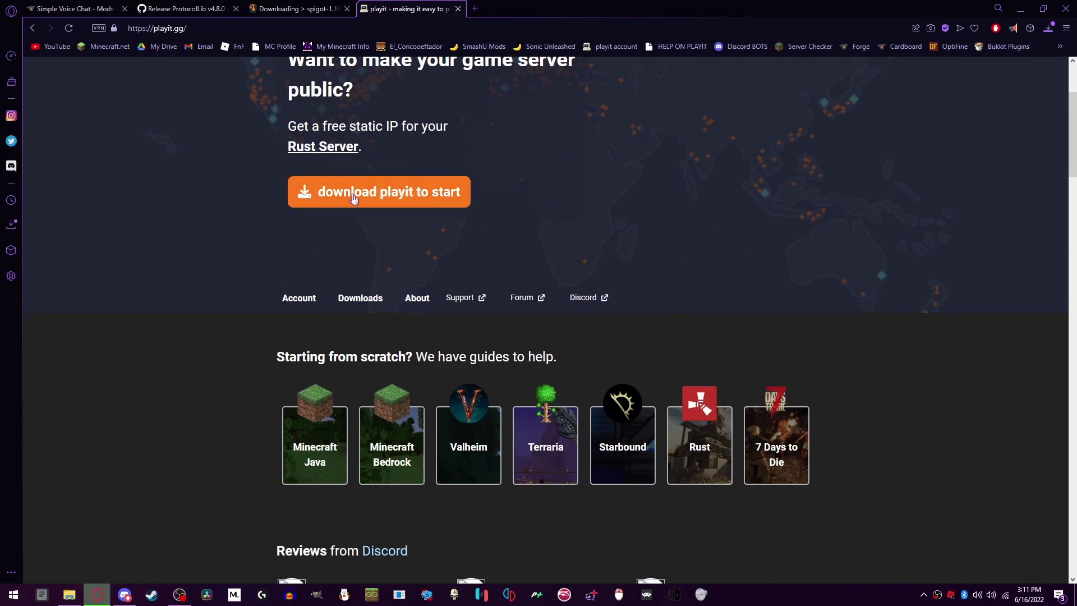
click(434, 195)
scroll(444, 239, up, 2)
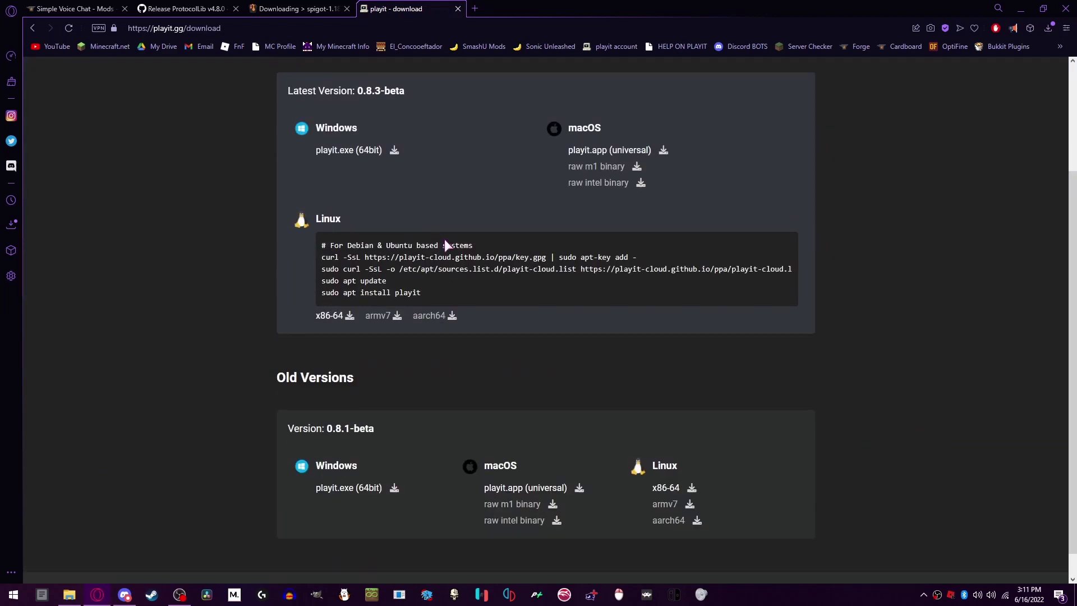
Download the 64-bit playit.exe and run playit-0.8.3-beta-signed.exe from the test video folder
click(342, 243)
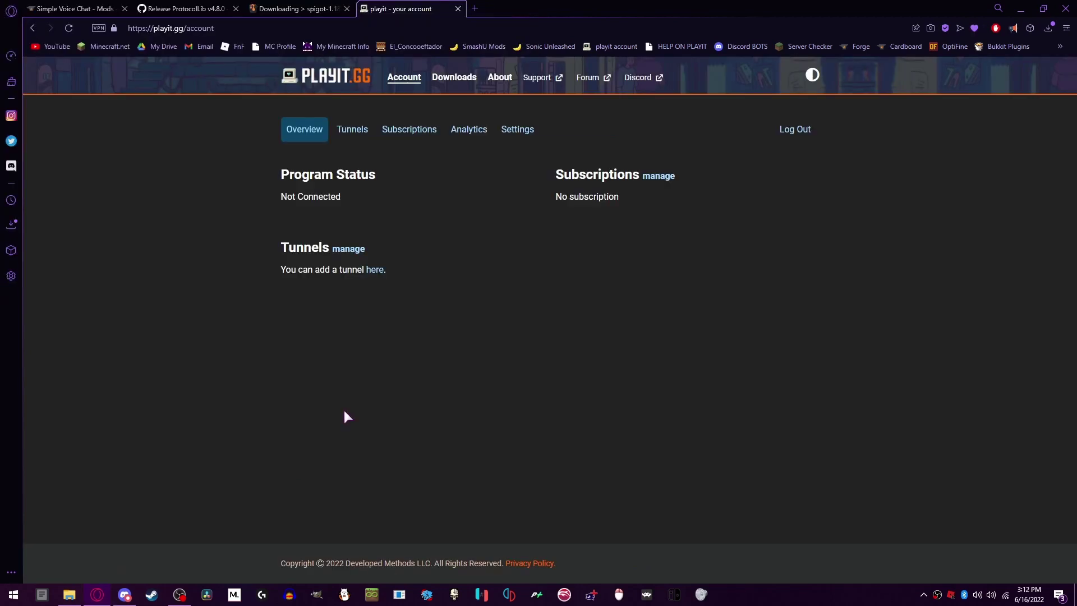
click(71, 593)
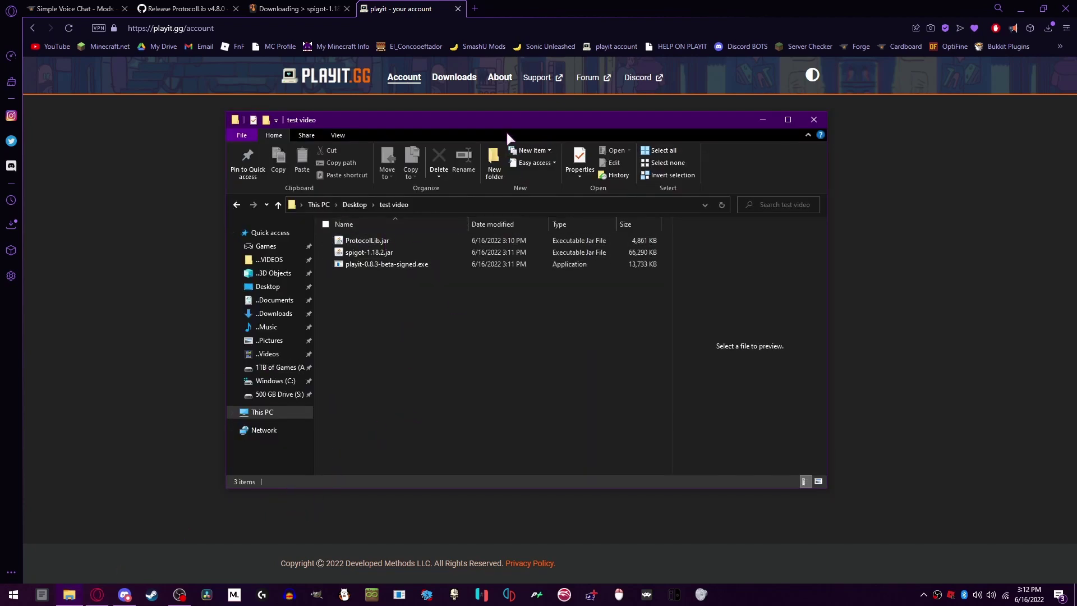
drag(507, 121, 742, 120)
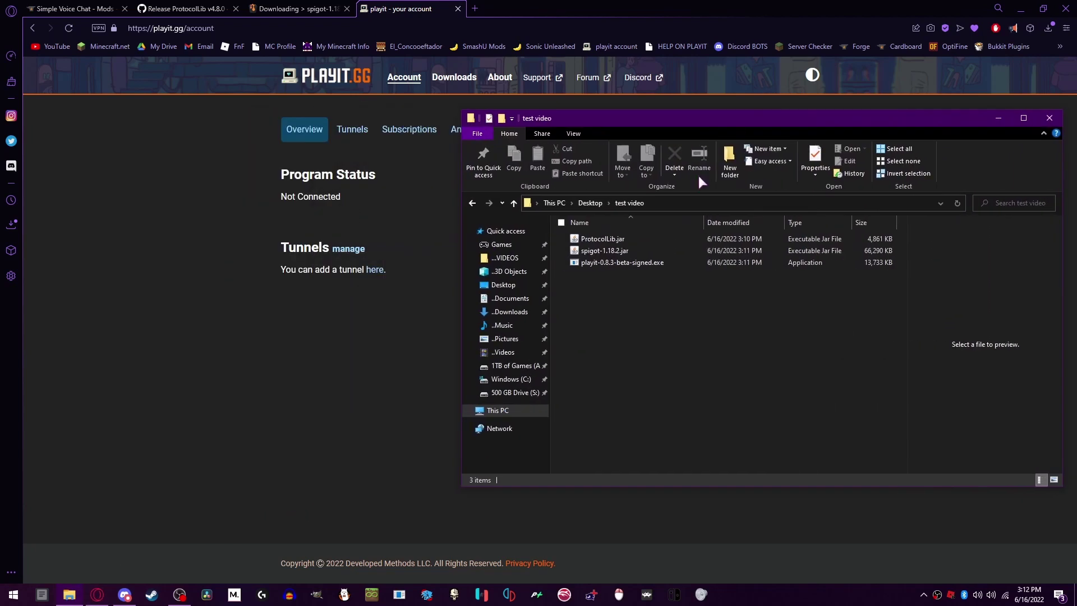
click(645, 264)
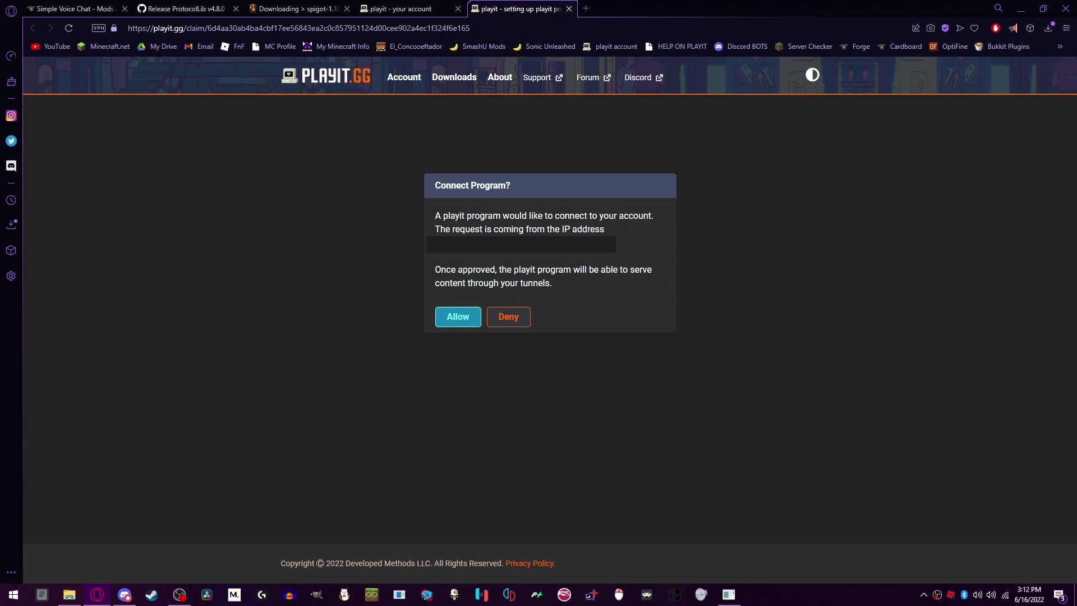
drag(628, 251, 414, 252)
click(728, 252)
Close the playit setup page and the playit console window
key(ctrl+w)
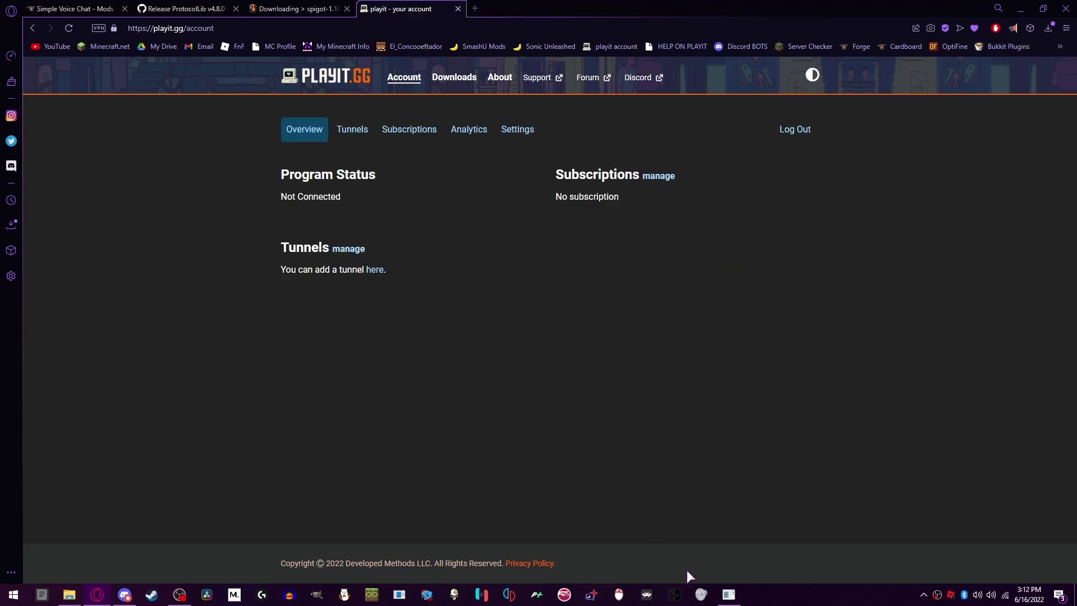
click(729, 594)
click(554, 23)
In Control Panel, uncheck TCP/IPv6 for the Main Wifi connection and apply it
key(super)
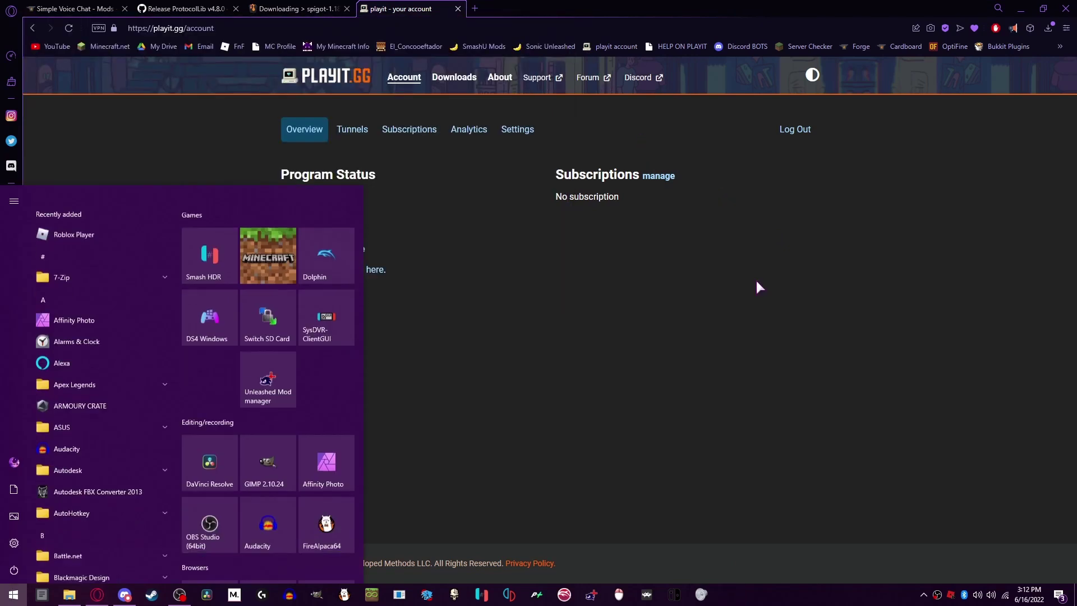
text(con)
key(Return)
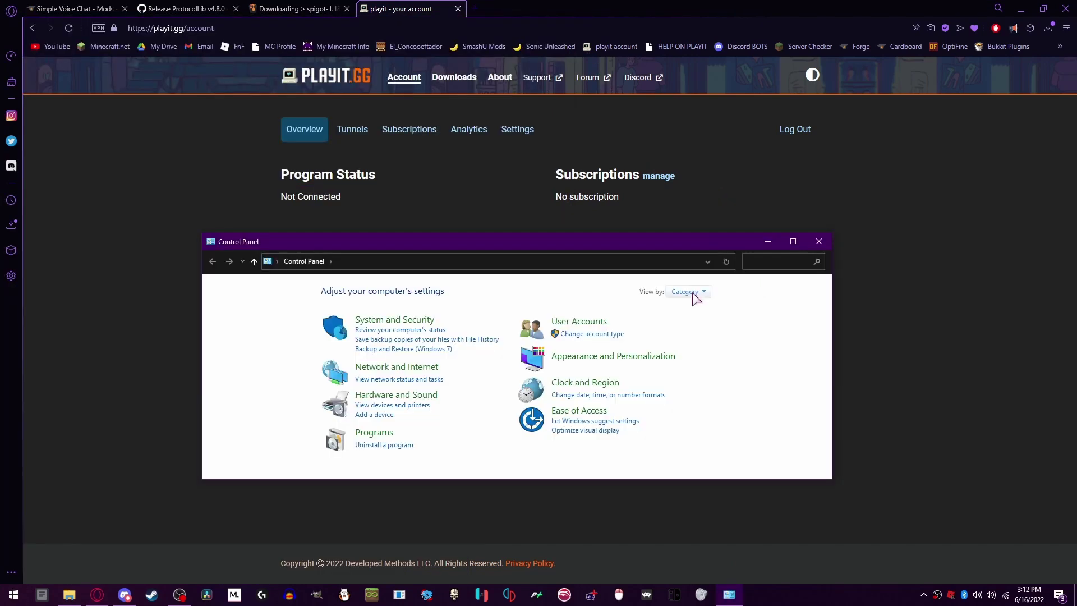
click(411, 380)
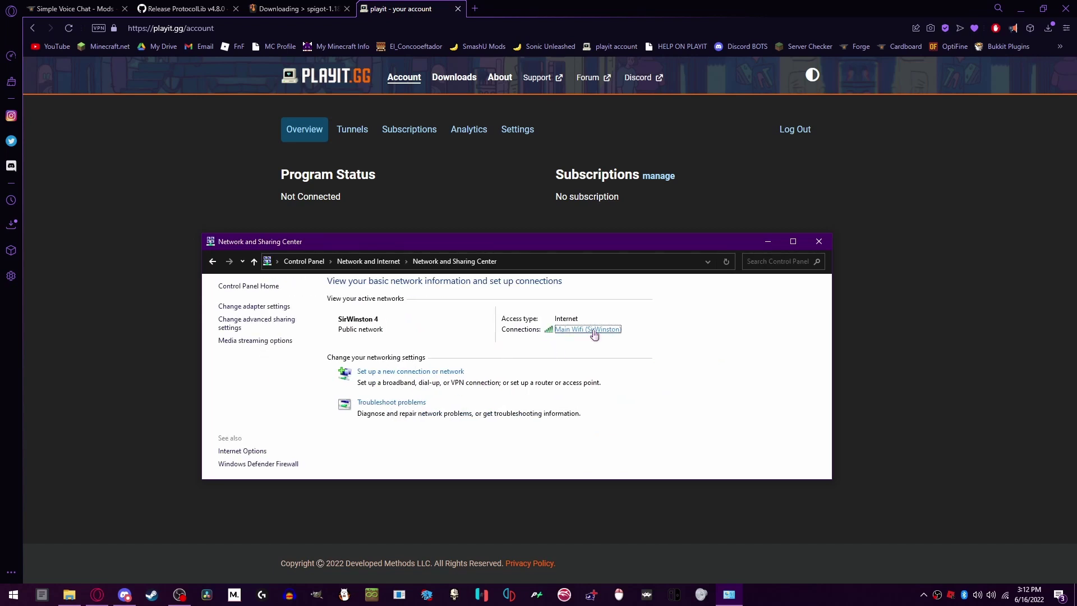
click(598, 331)
click(473, 389)
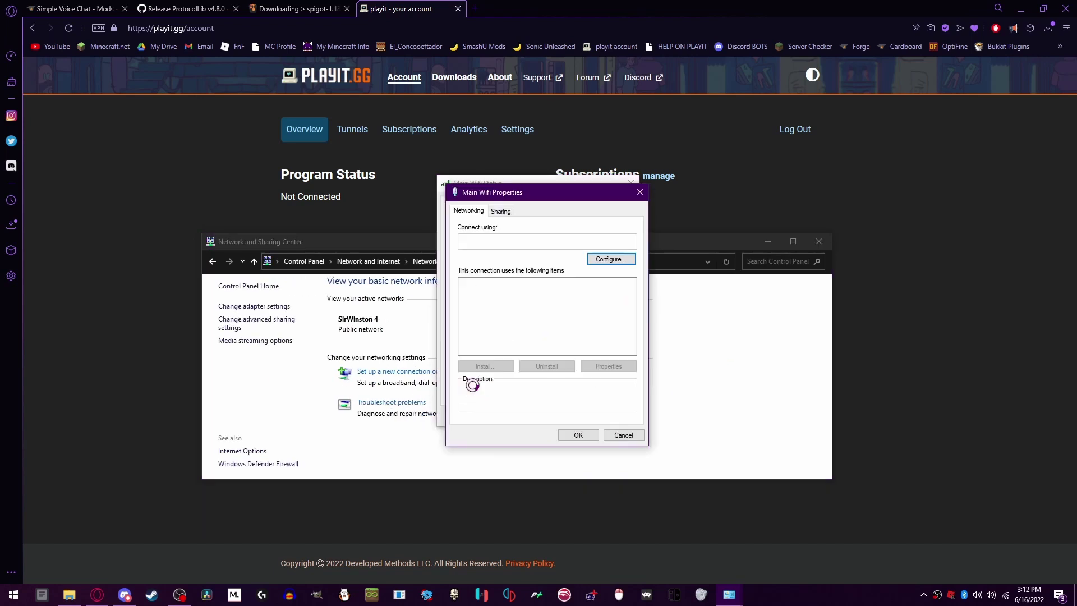
scroll(477, 336, down, 1)
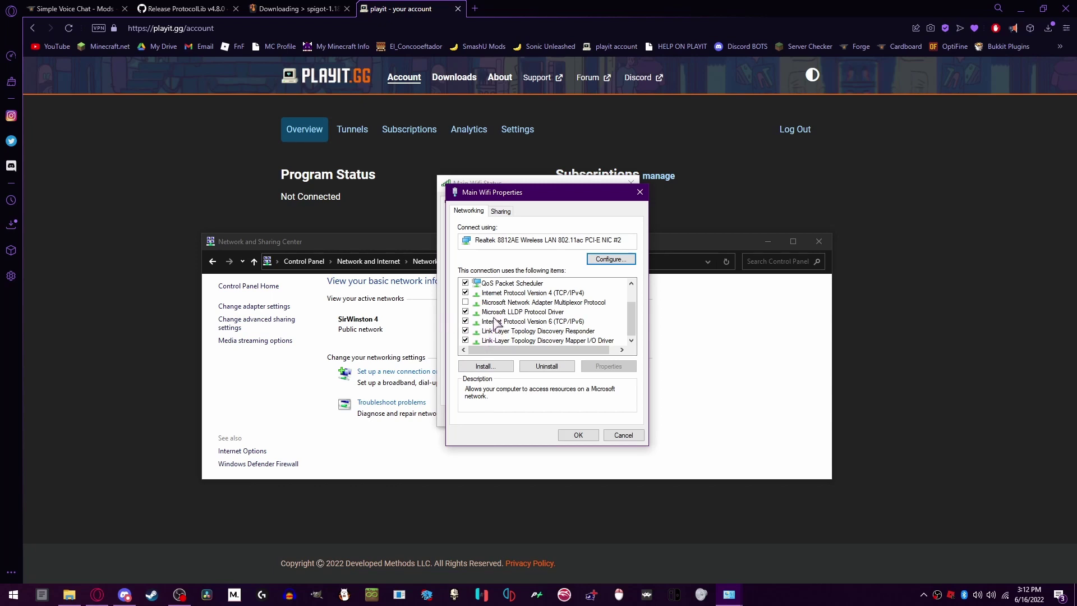
click(465, 321)
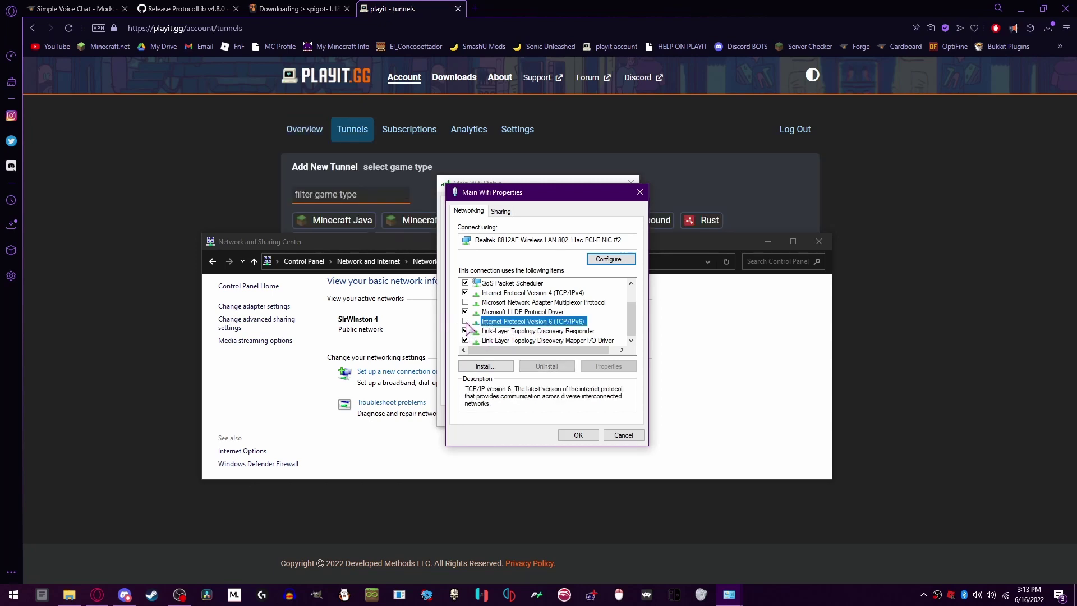
click(576, 435)
click(606, 416)
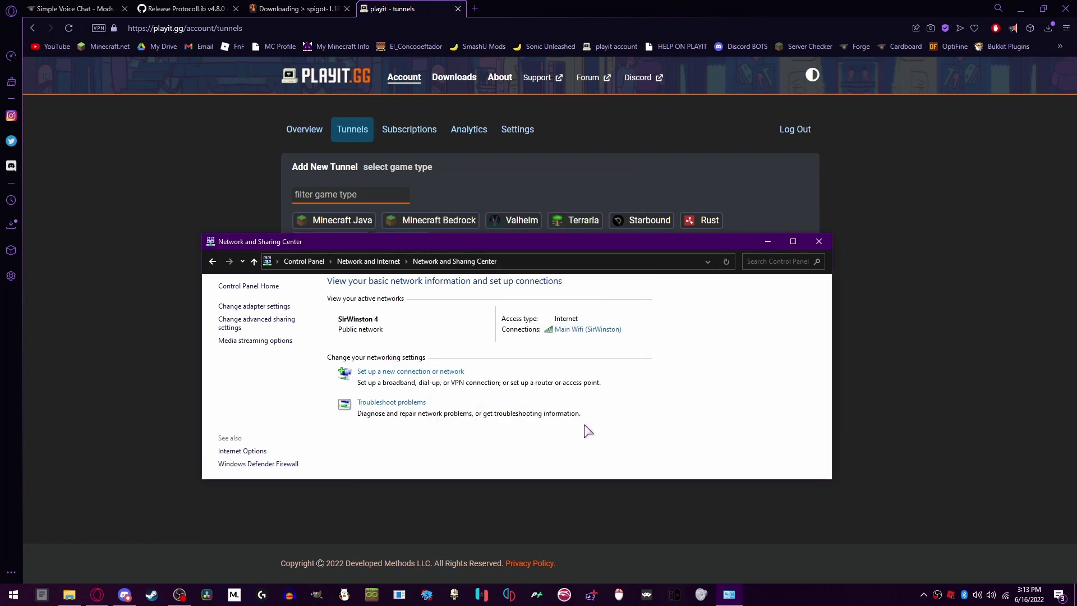
Close Network and Sharing Center and allow the playit program to connect to the account
click(819, 241)
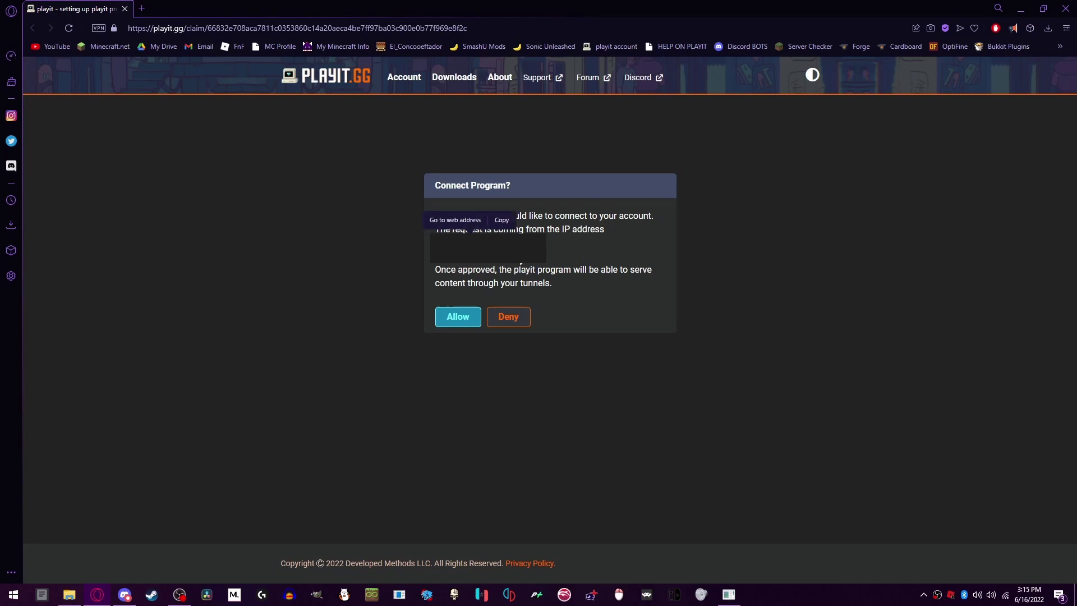
click(460, 316)
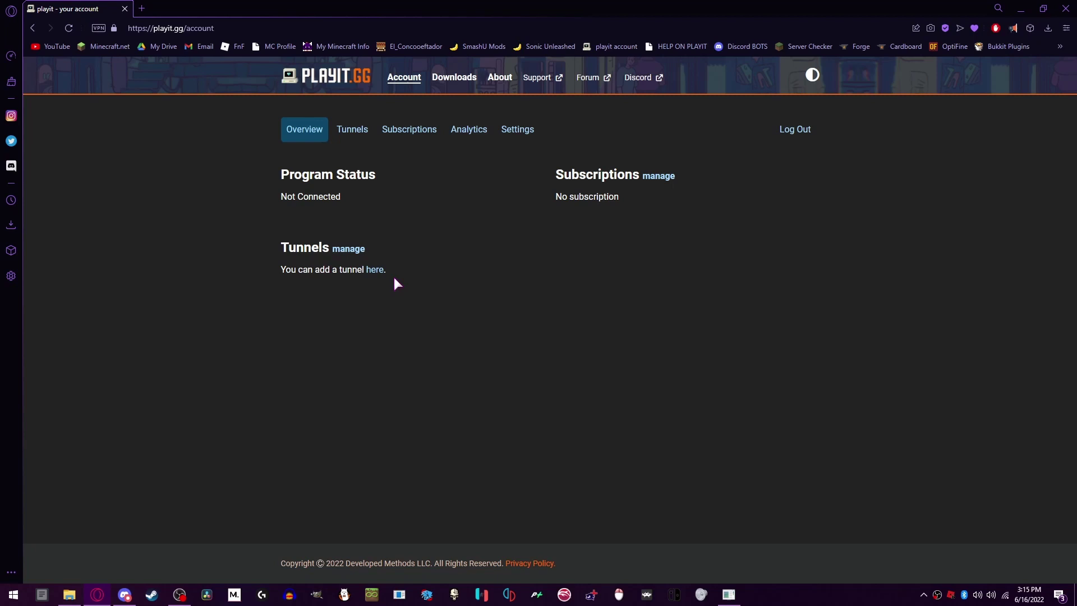
click(729, 594)
drag(355, 111, 701, 177)
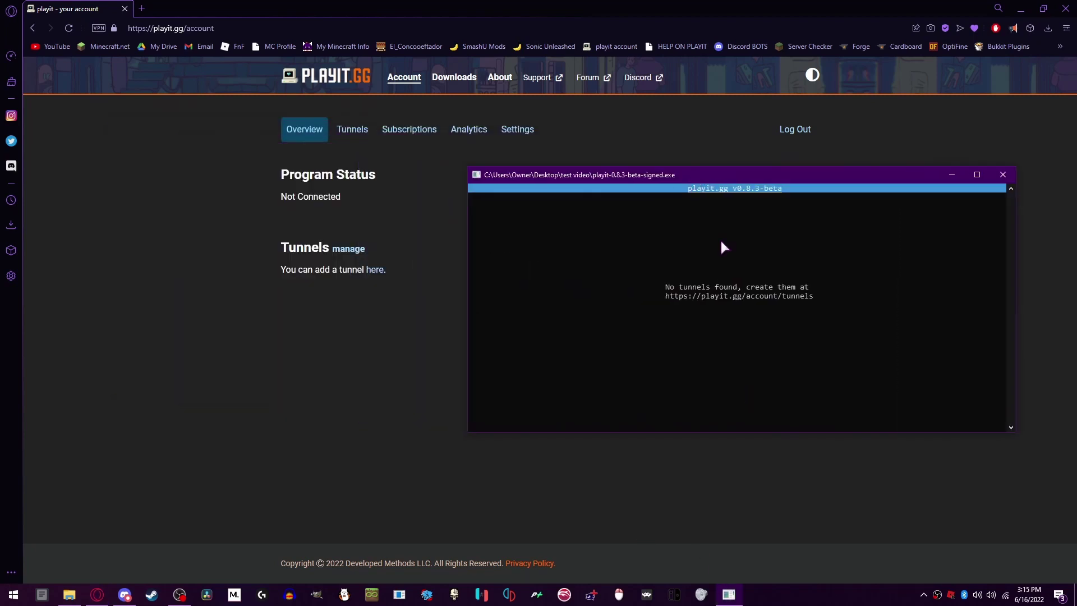
Start a new Minecraft Java tunnel from the tunnel management page
click(397, 367)
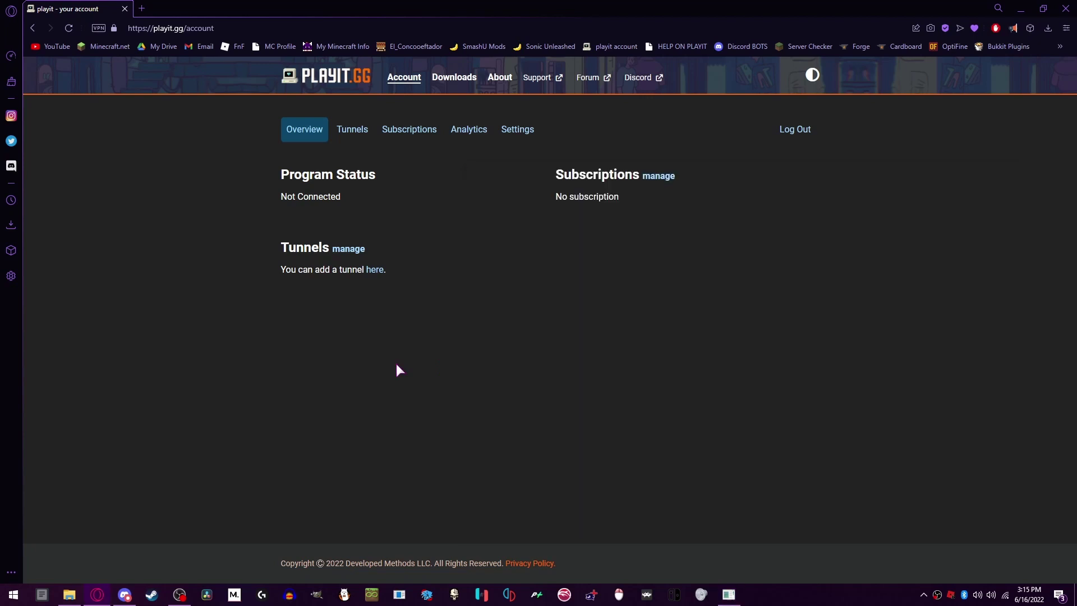
click(350, 249)
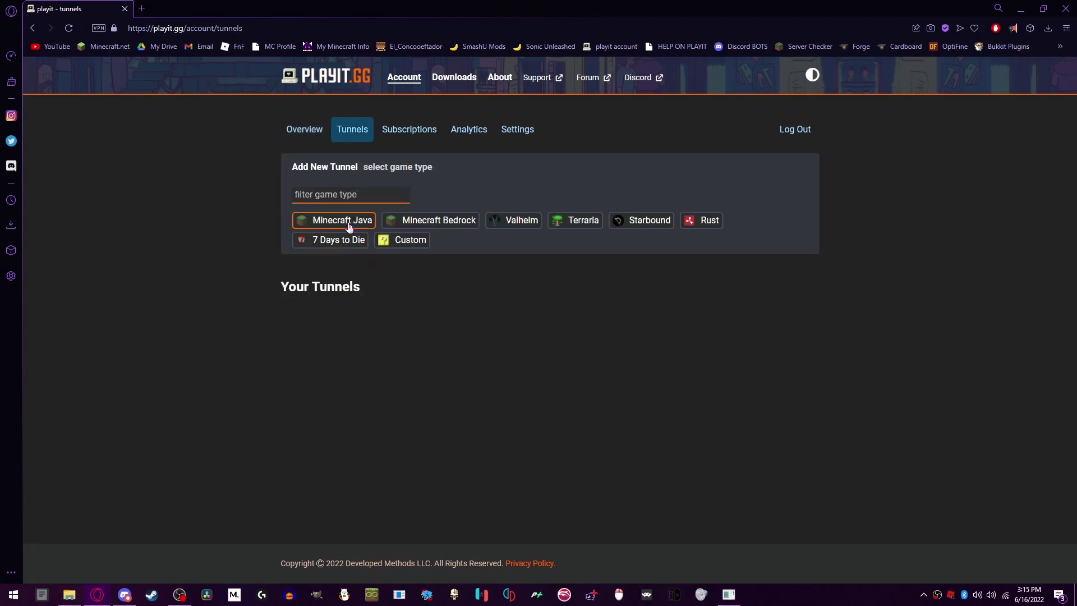
click(348, 223)
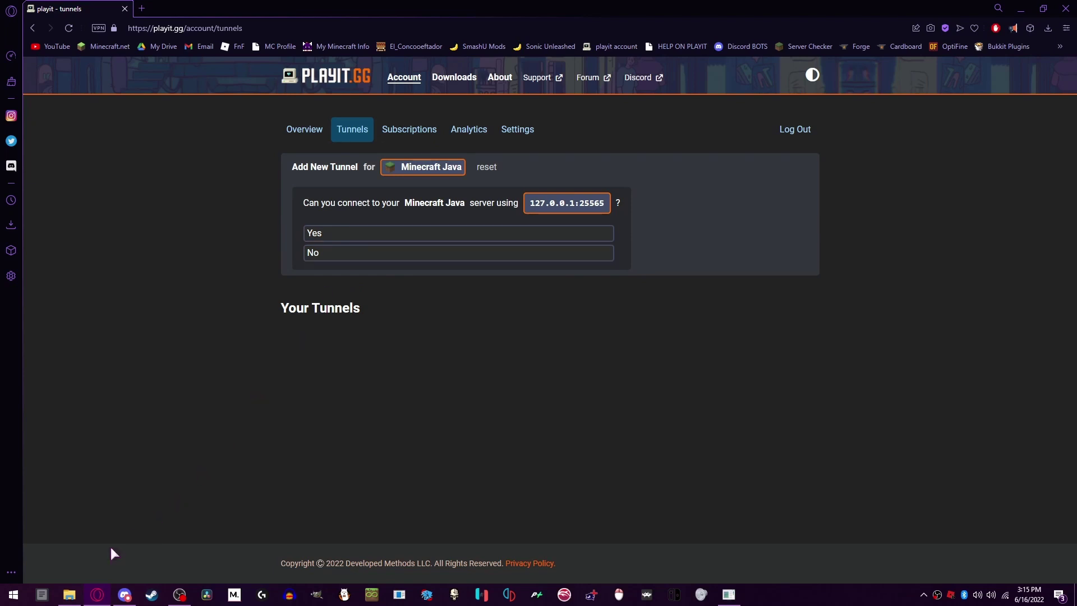
Create a new text document in the test video folder and rename it run.bat
click(69, 594)
click(401, 314)
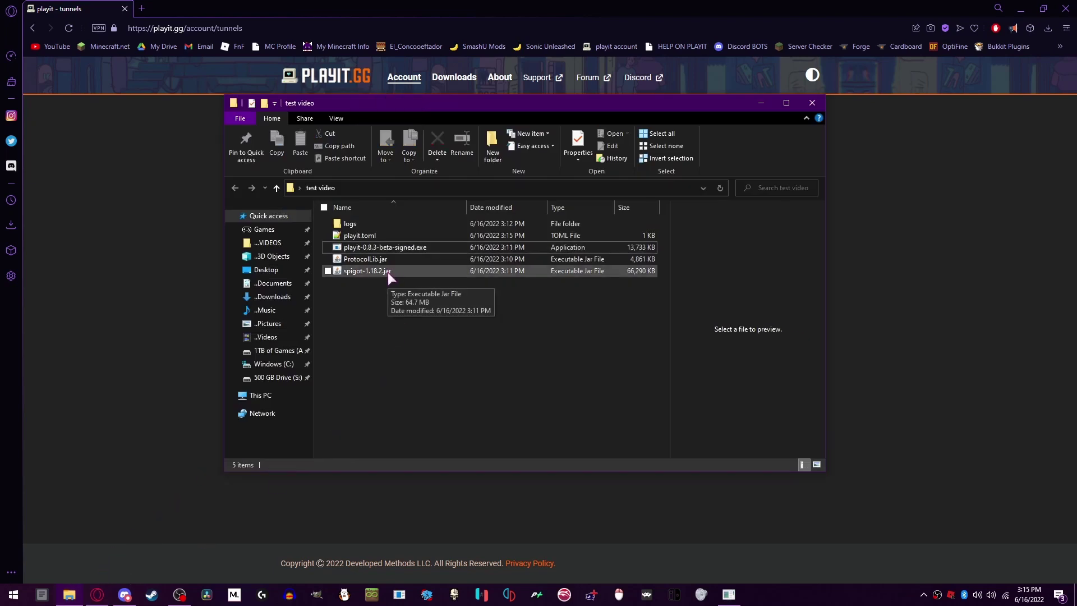
right_click(378, 337)
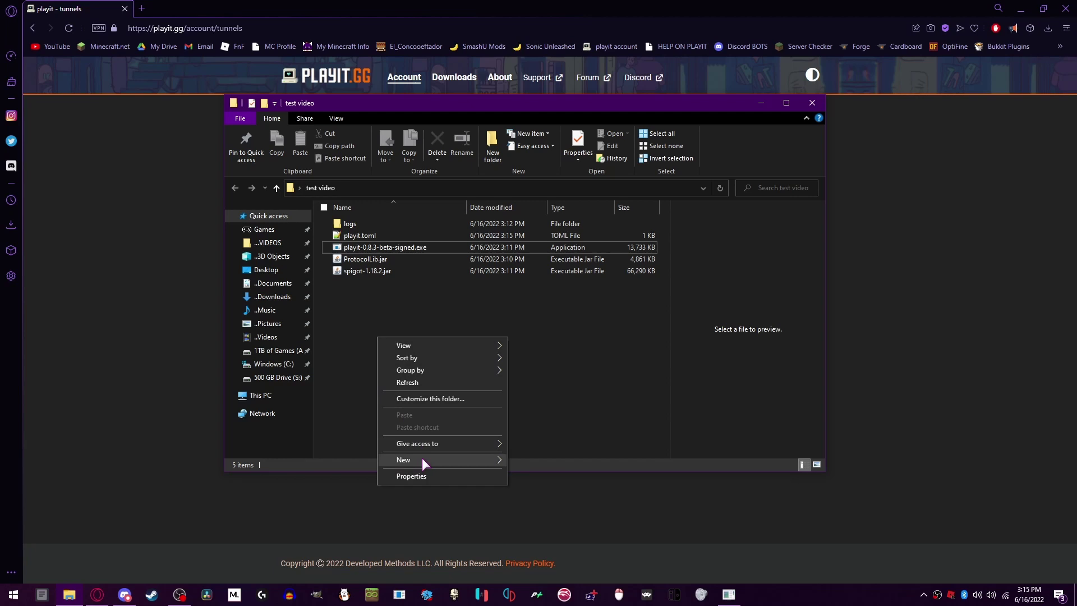
mouse_move(421, 459)
click(554, 516)
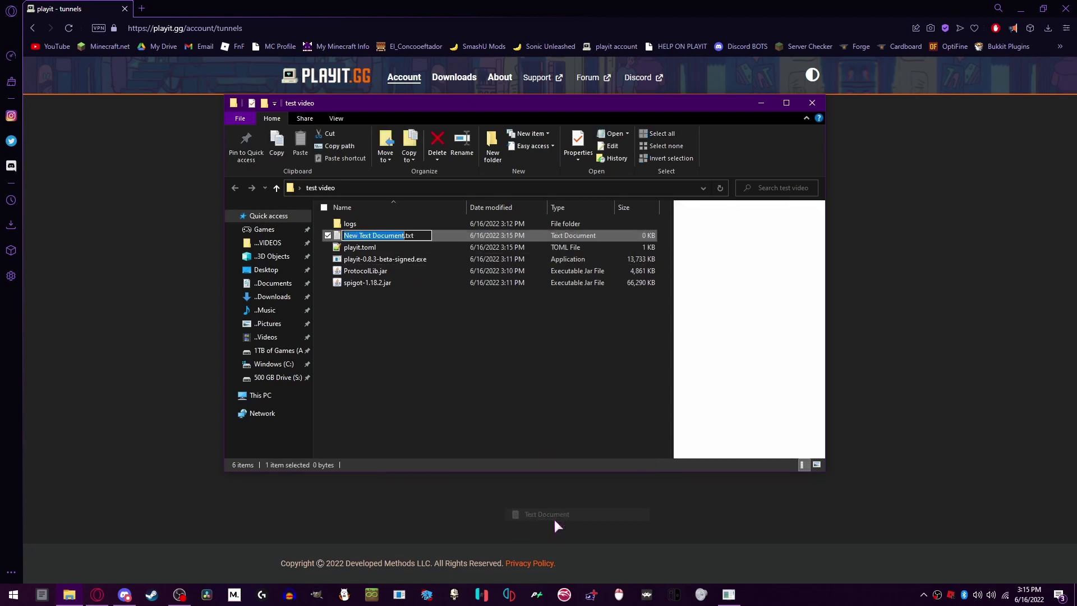
text(run)
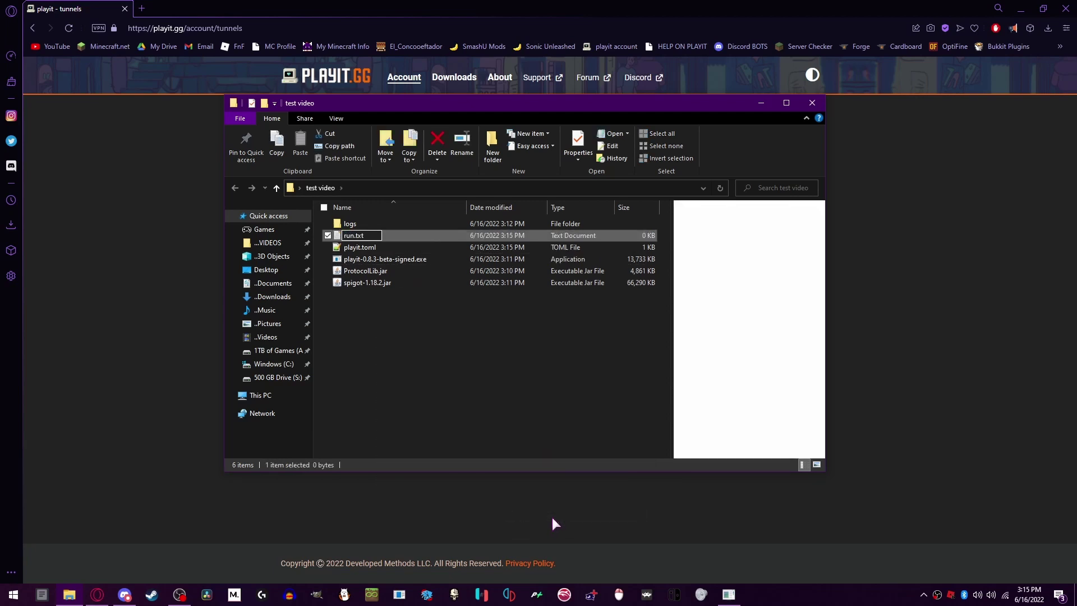
key(Delete)
key(BackSpace)
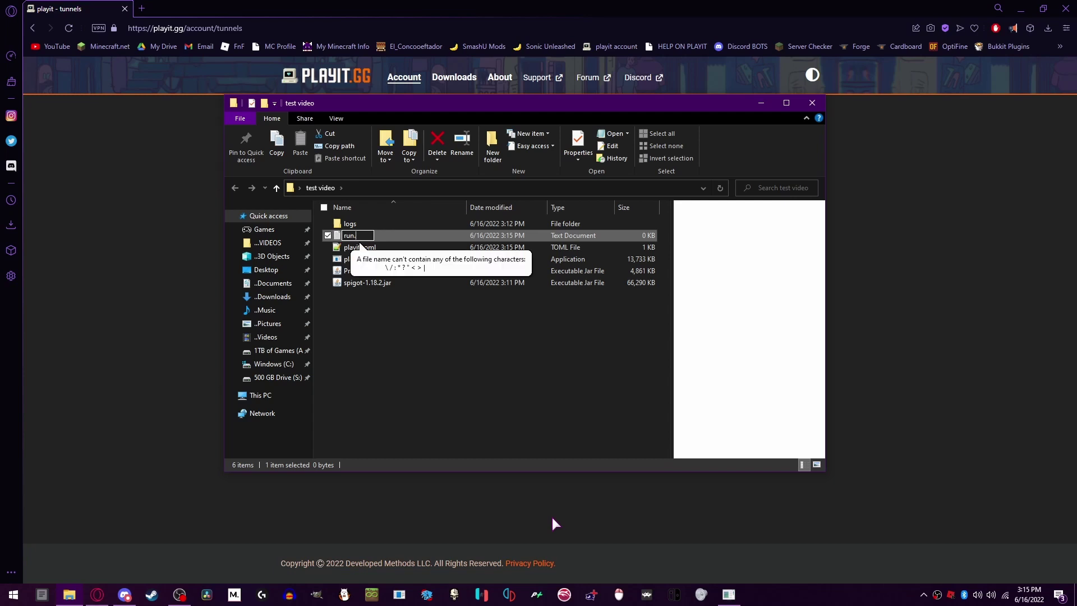
text(bat)
key(Return)
key(Return)
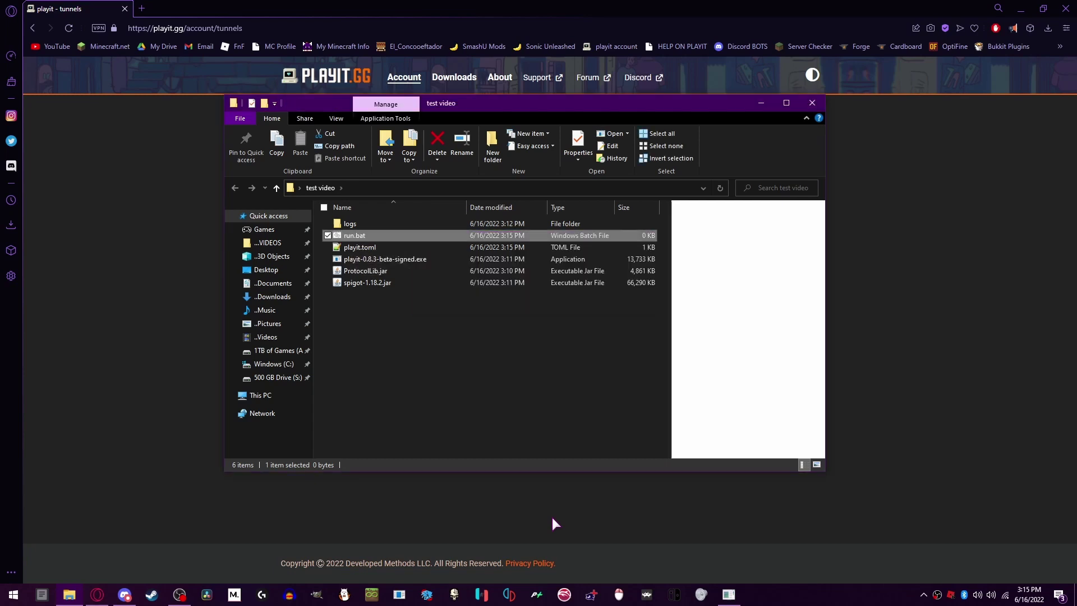
Open run.bat in Notepad and paste the server launch commands
right_click(363, 238)
click(389, 255)
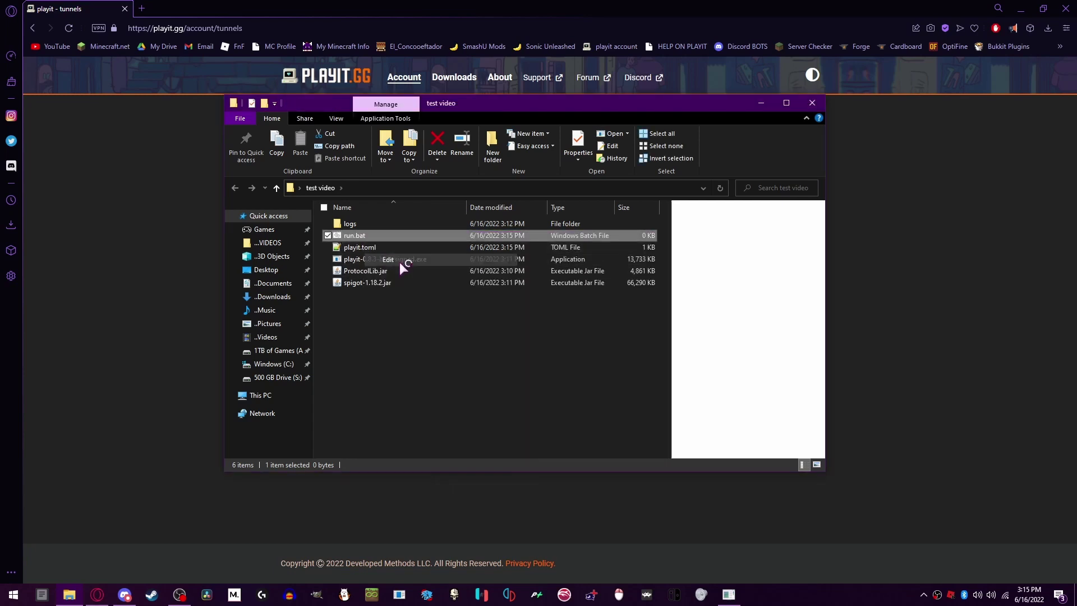
drag(526, 381, 487, 176)
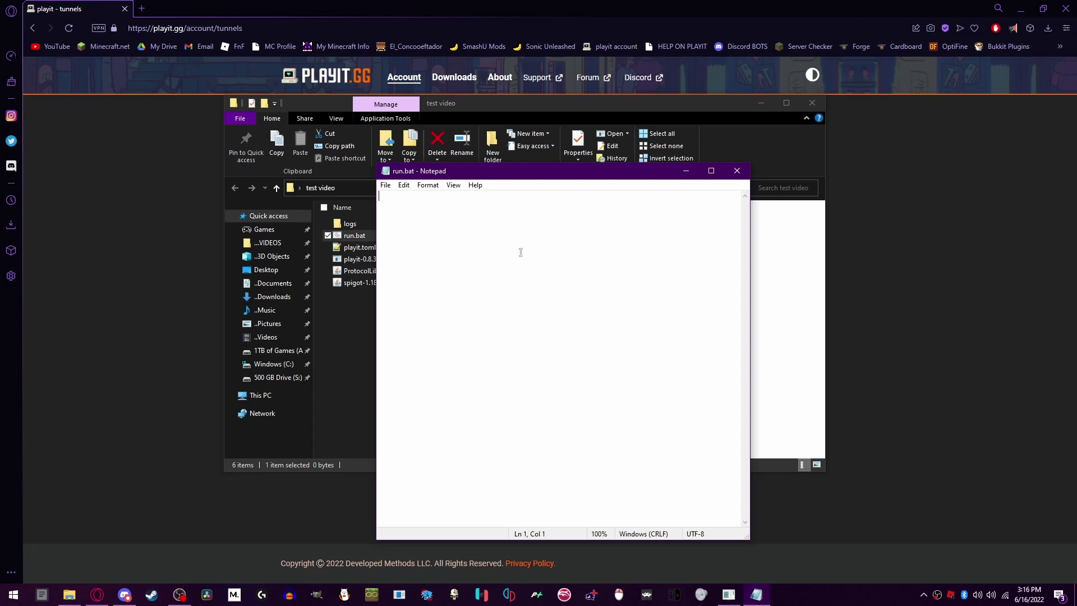
text(2GB Server: java -Xmx2048M -Xms2048M -jar server.jar nogui PAUSE  3GB Server: java -Xmx3072M -Xms3072M -jar server.jar nogui PAUSE  4GB Server: java -Xmx4096M -Xms4096M -jar server.jar nogui PAUSE)
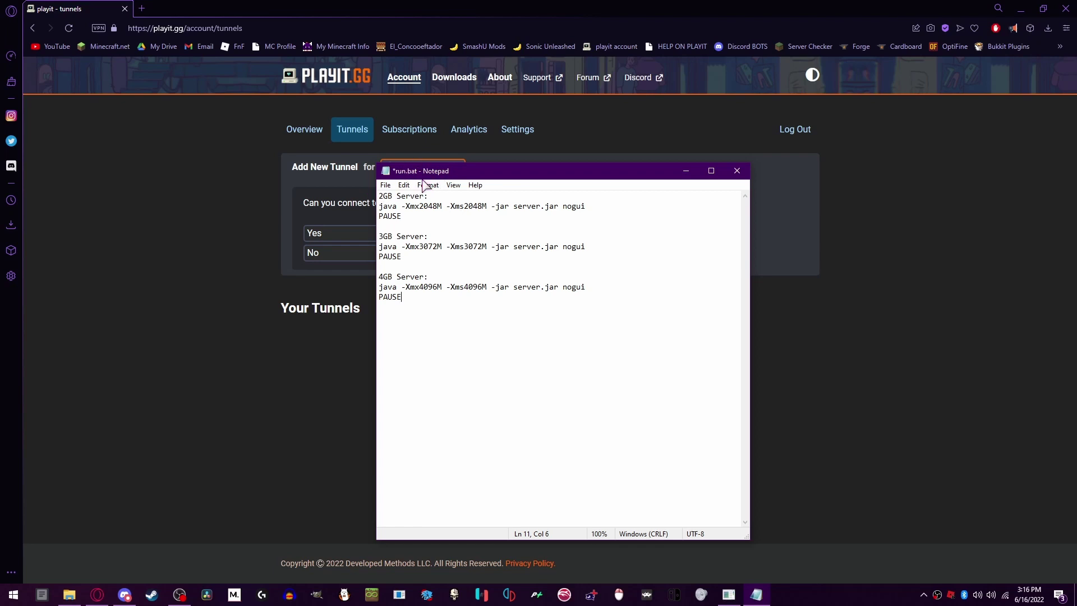
Delete the 3GB and 4GB blocks, keeping the 2GB command and PAUSE, then save
drag(382, 197, 405, 217)
click(405, 217)
drag(413, 297, 376, 230)
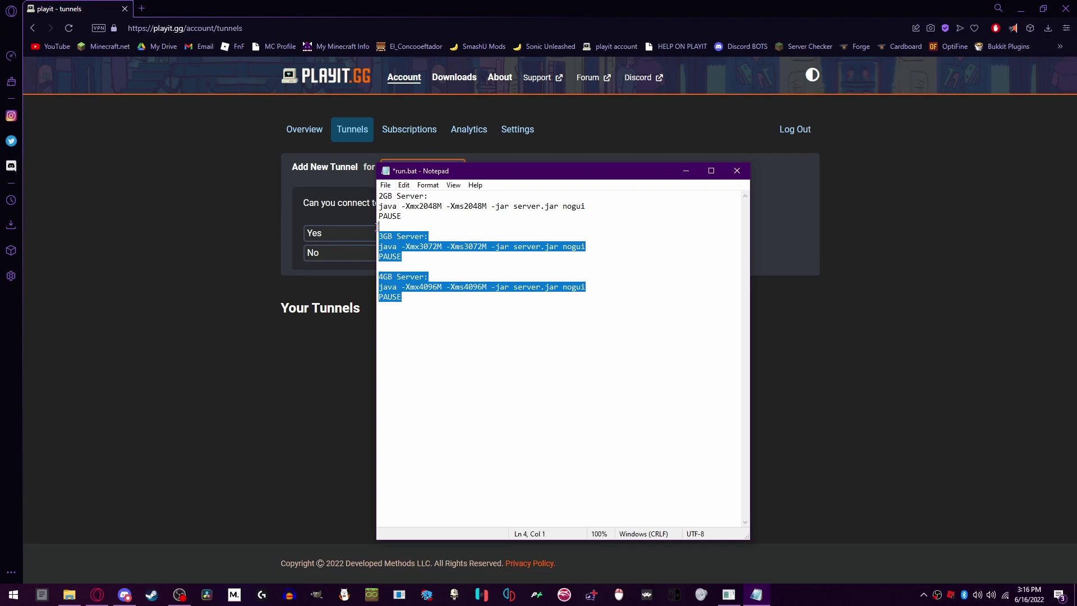
key(Delete)
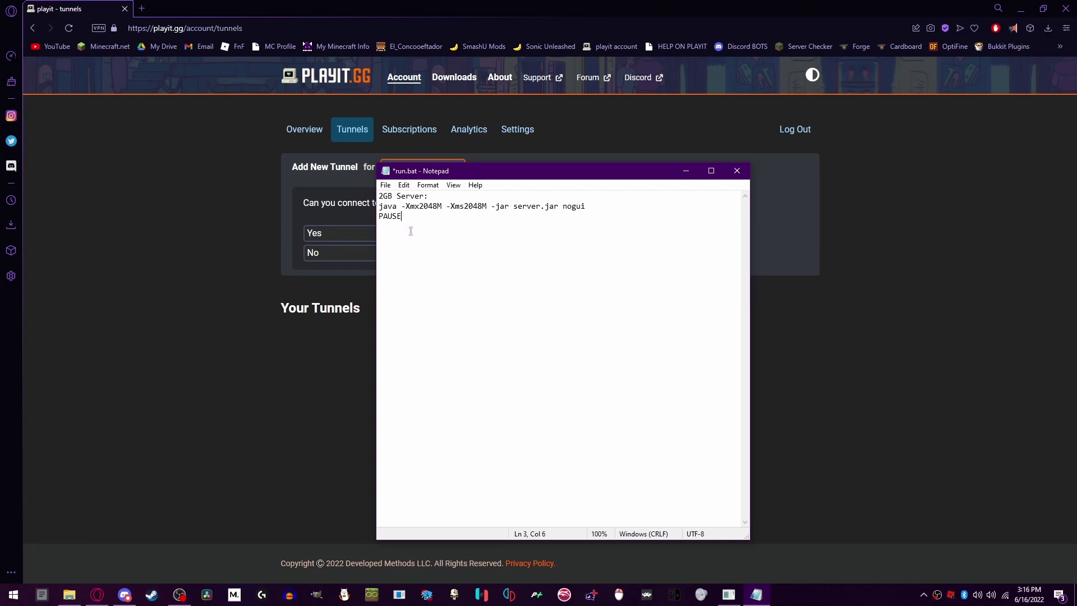
key(ctrl+s)
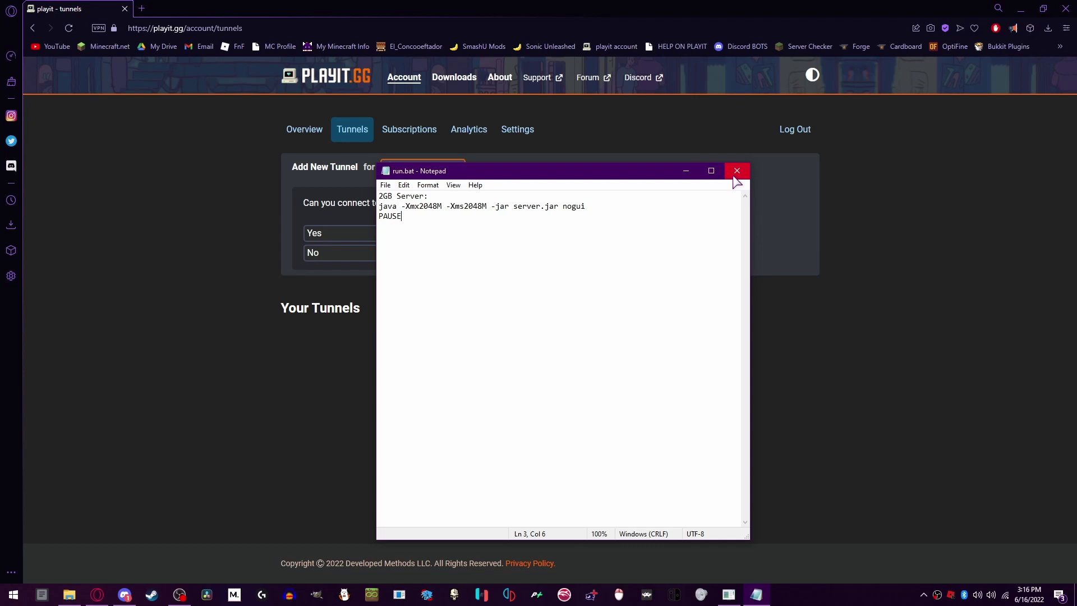
Close Notepad, select the 1.18.2 ZoniClient instance in MultiMC, and minimize the launcher
click(737, 171)
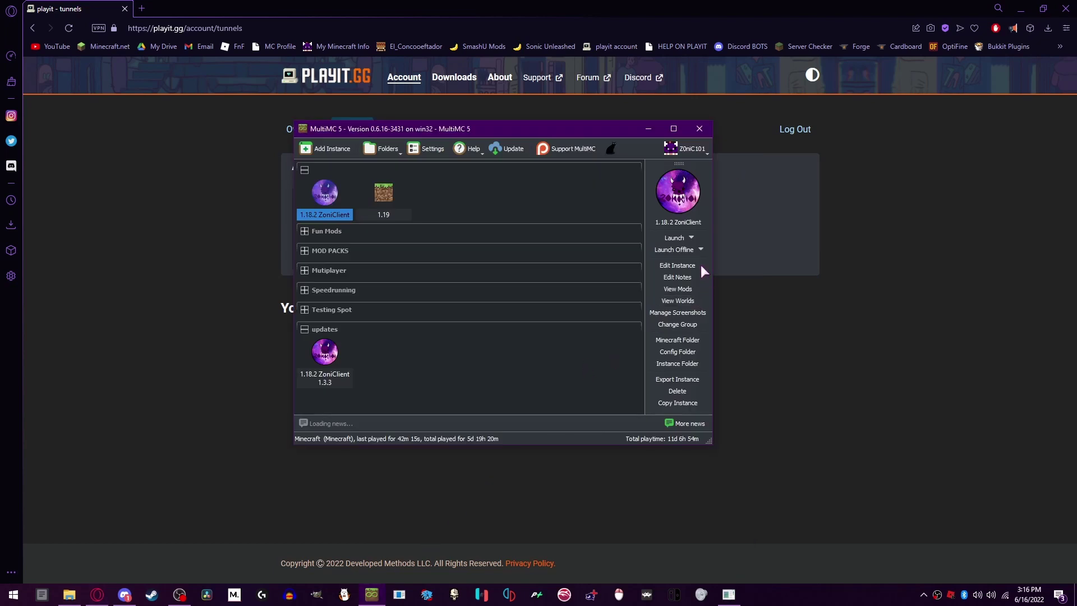
click(383, 197)
click(332, 203)
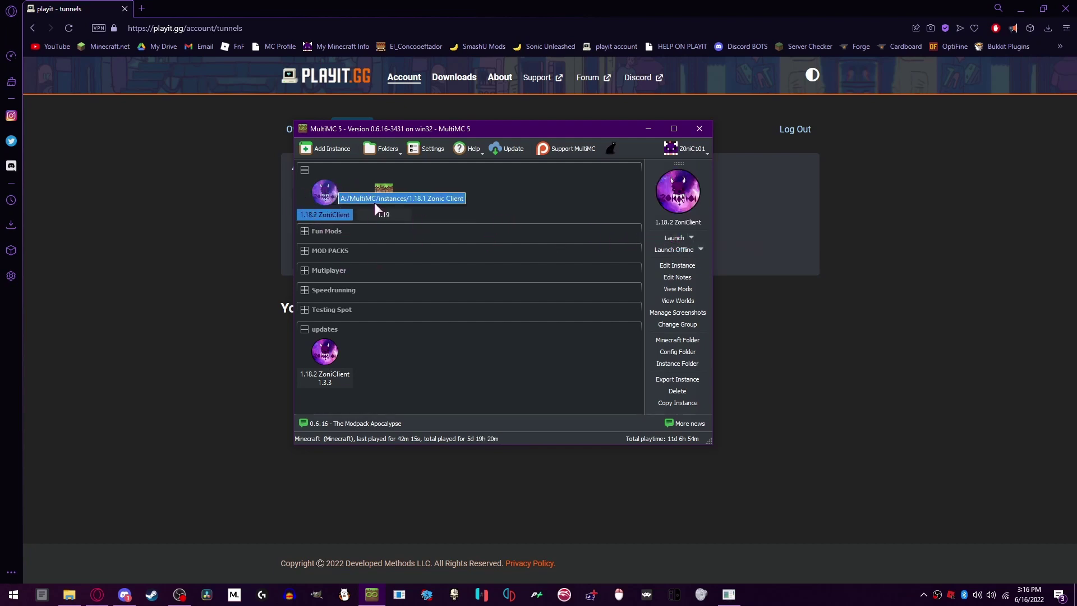
click(648, 130)
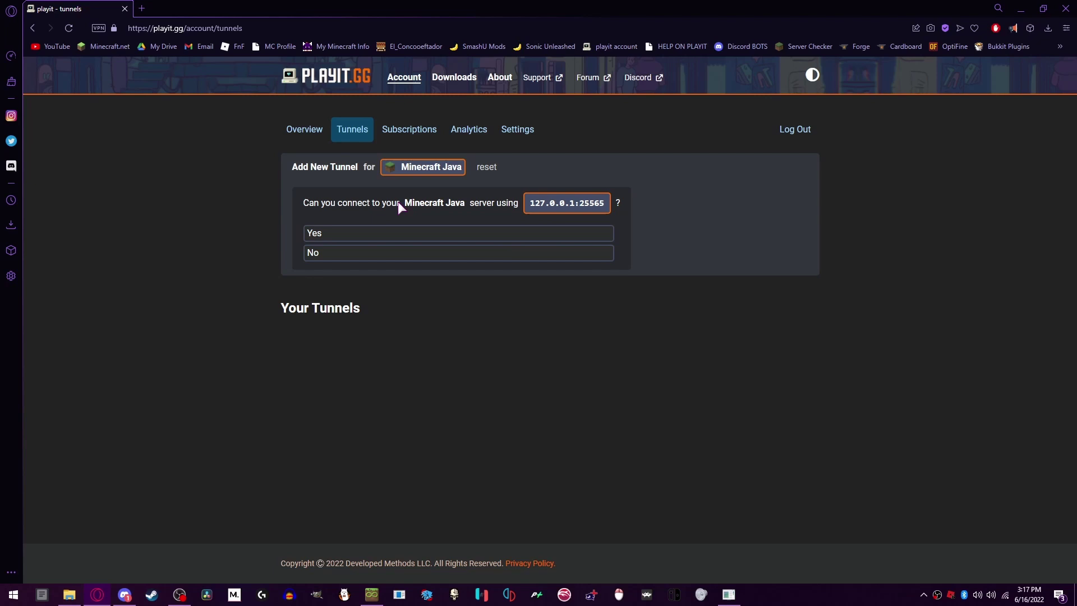
Create the Minecraft Java tunnel for the local server at 127.0.0.1:25565
click(536, 204)
click(357, 234)
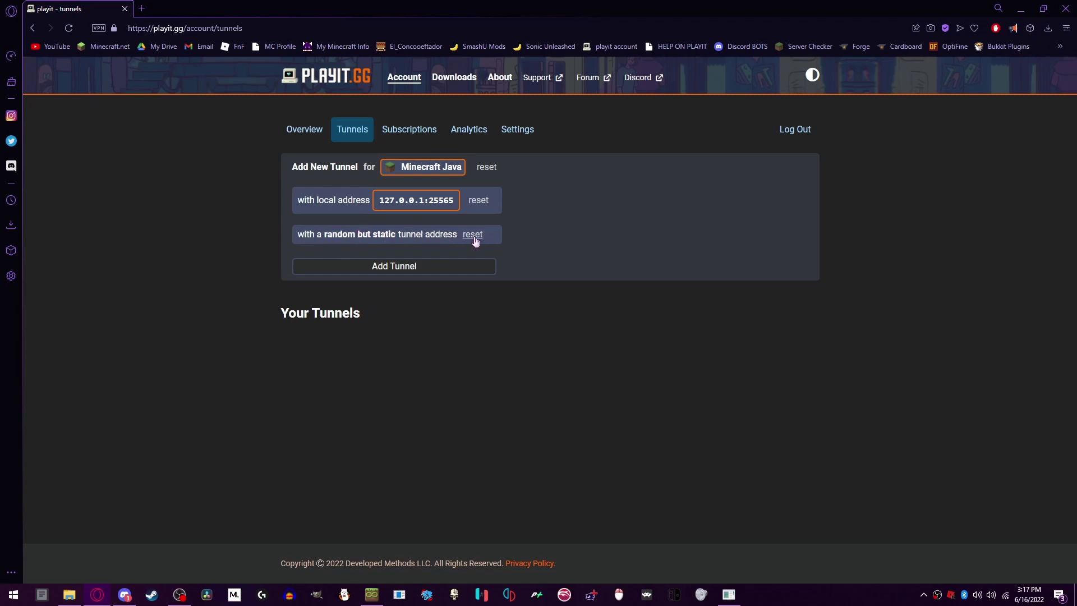
click(393, 272)
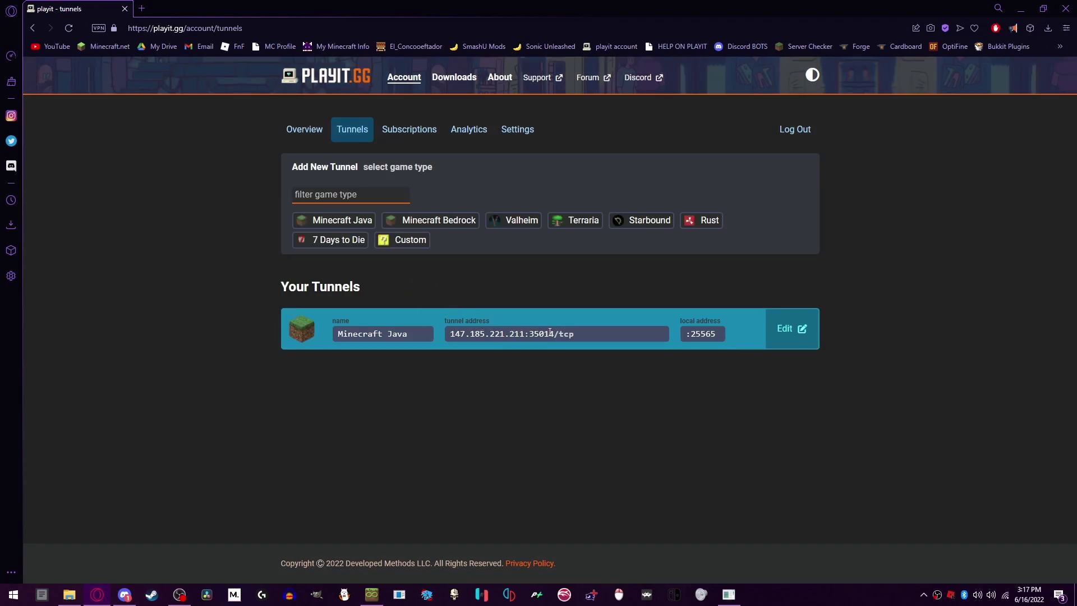
Select the tunnel address gas-bobby.craft.playit.gg and bring the playit agent console forward
click(452, 334)
click(517, 129)
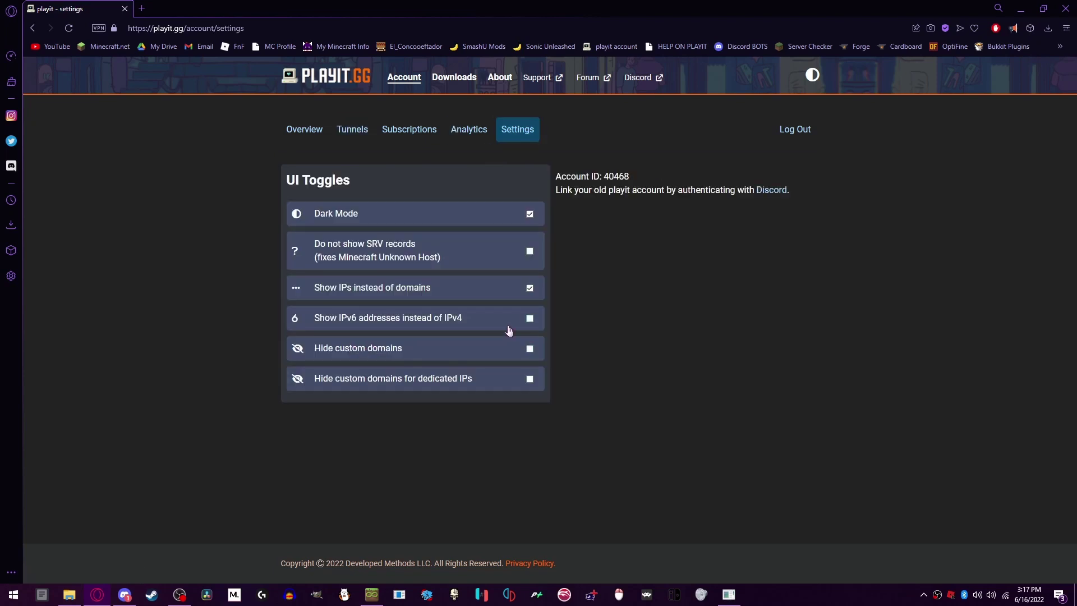
click(310, 131)
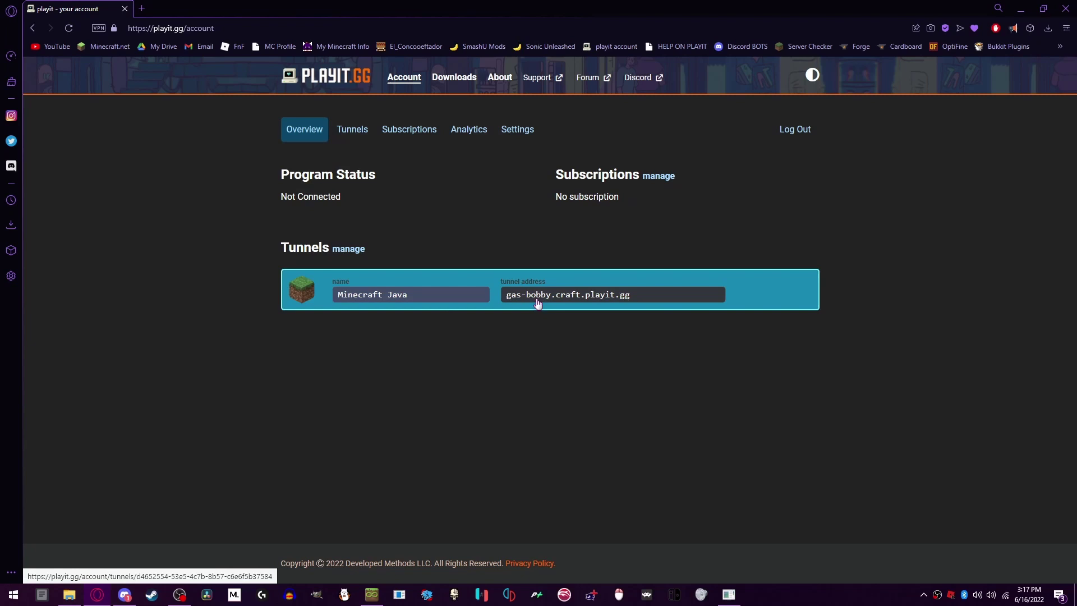
drag(504, 302, 569, 303)
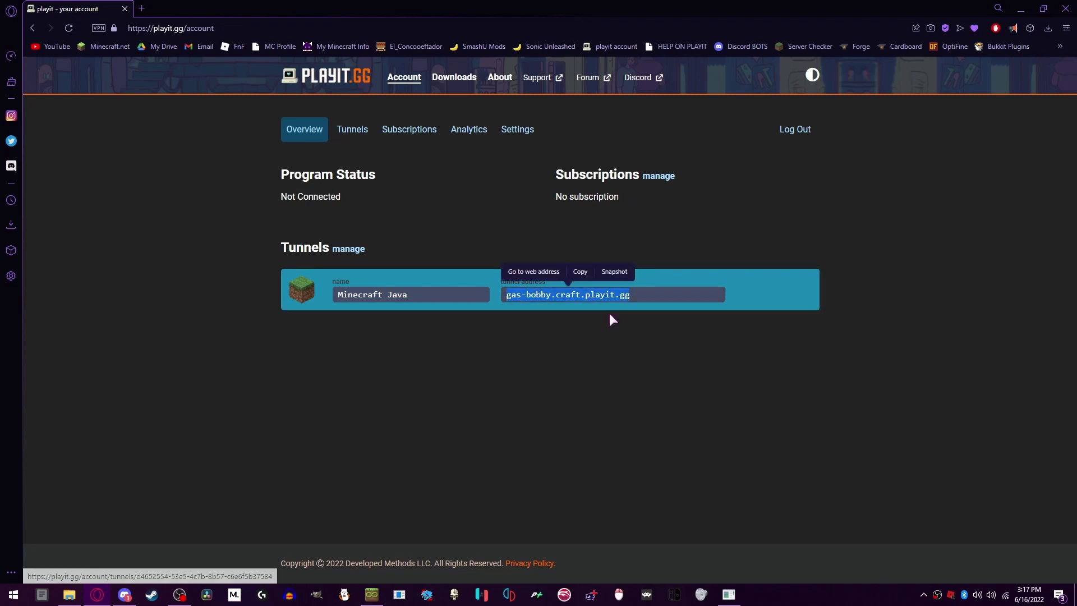
click(633, 325)
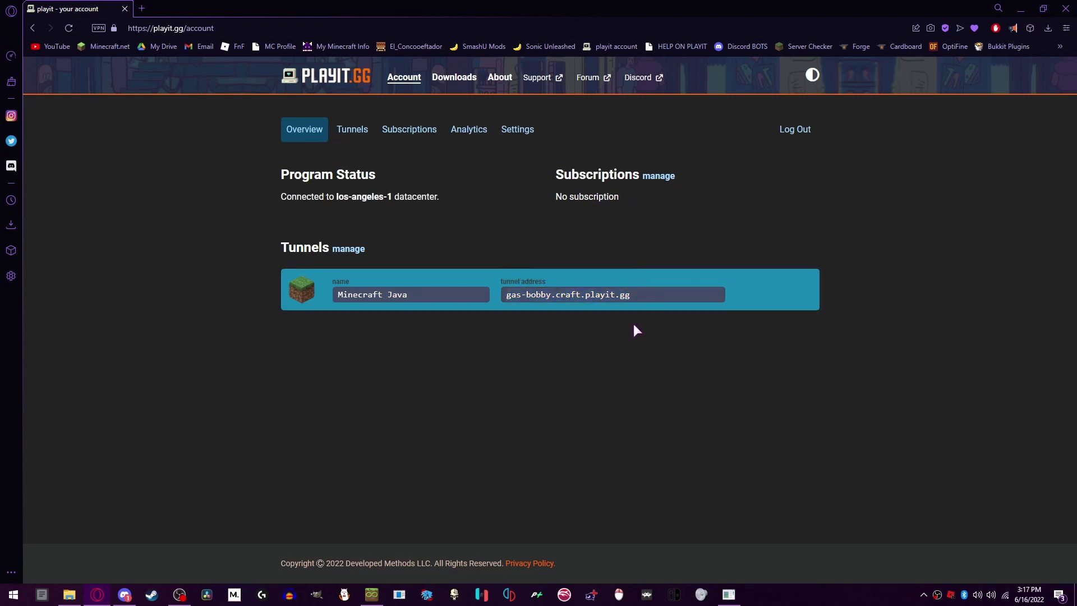
click(729, 594)
Try running run.bat in the test video folder and dismiss the failed console
click(69, 594)
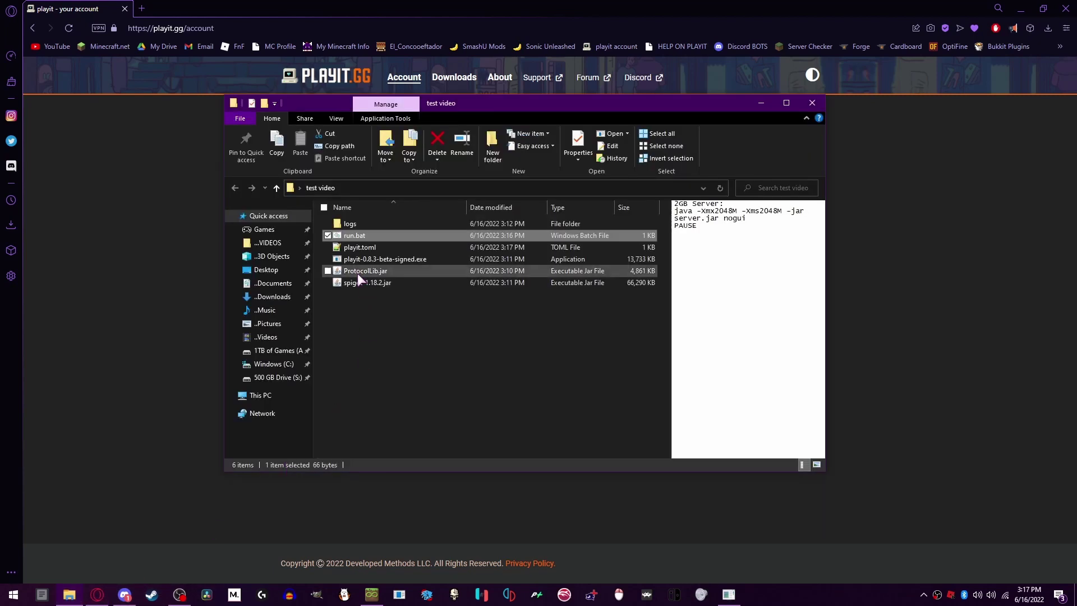
click(399, 258)
drag(424, 106, 529, 104)
double_click(491, 234)
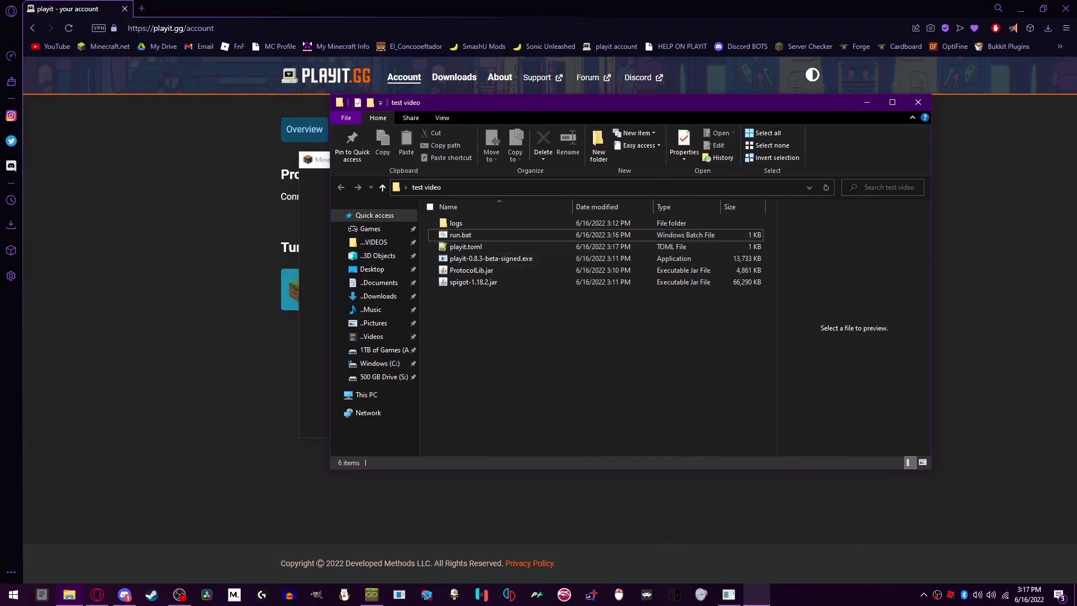
double_click(485, 237)
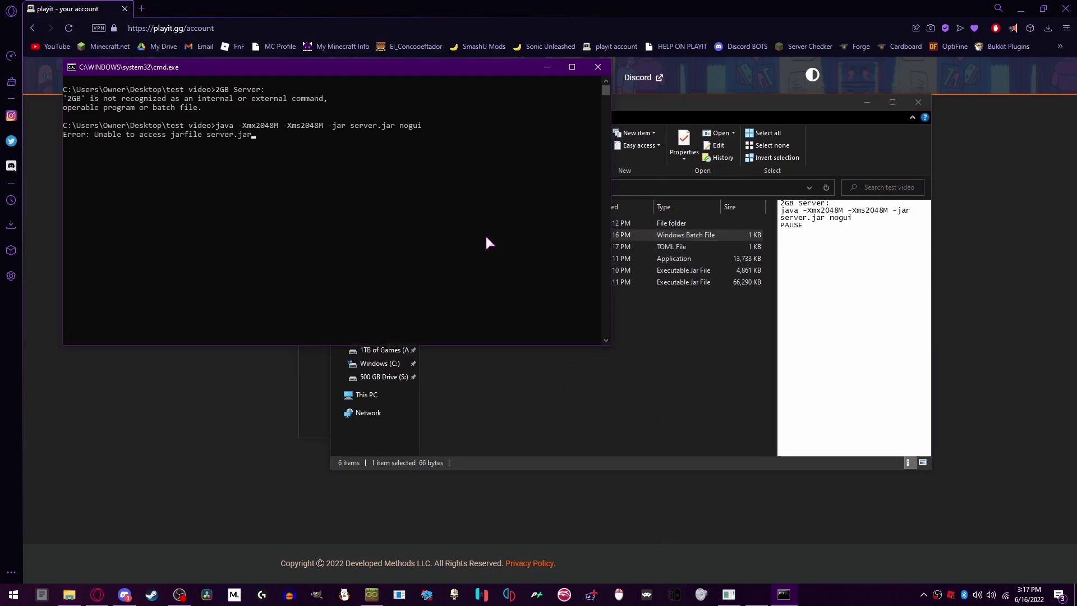
key(space)
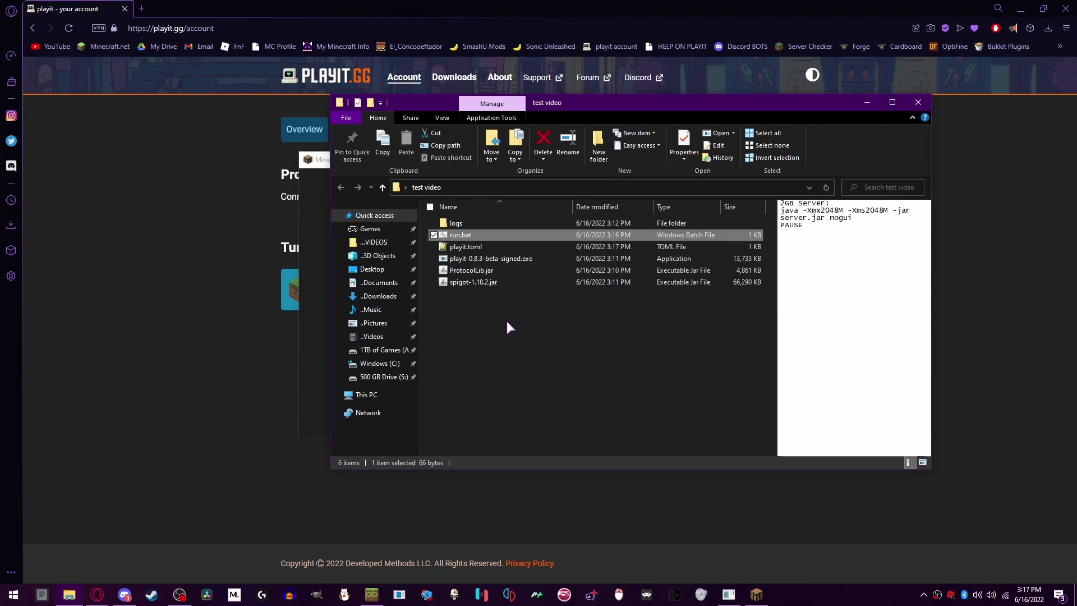
Rename spigot-1.18.2.jar to server.jar
click(507, 322)
click(481, 281)
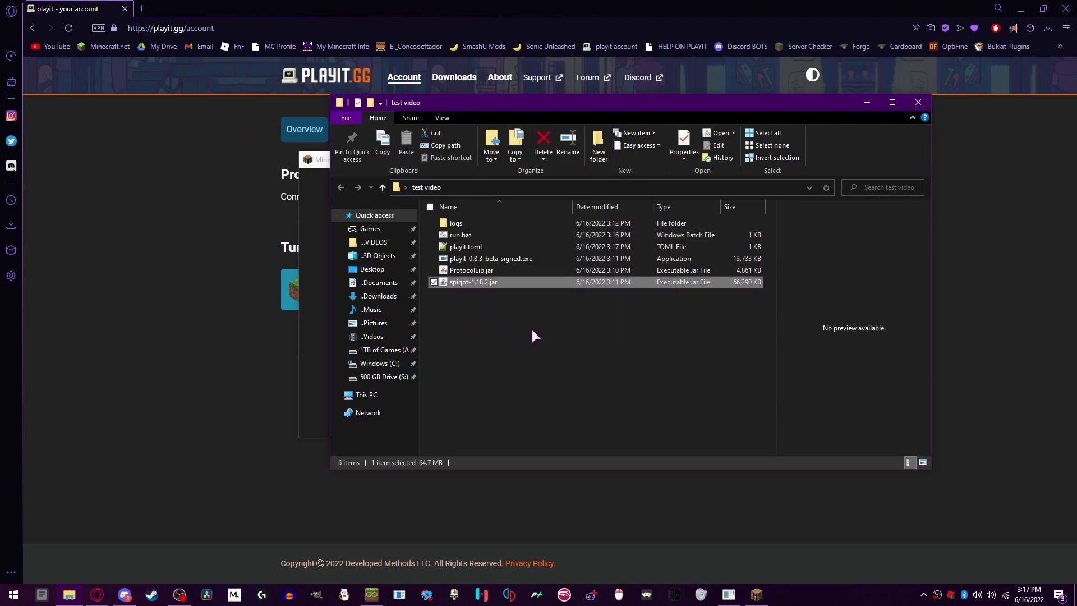
key(F2)
text(server.jar)
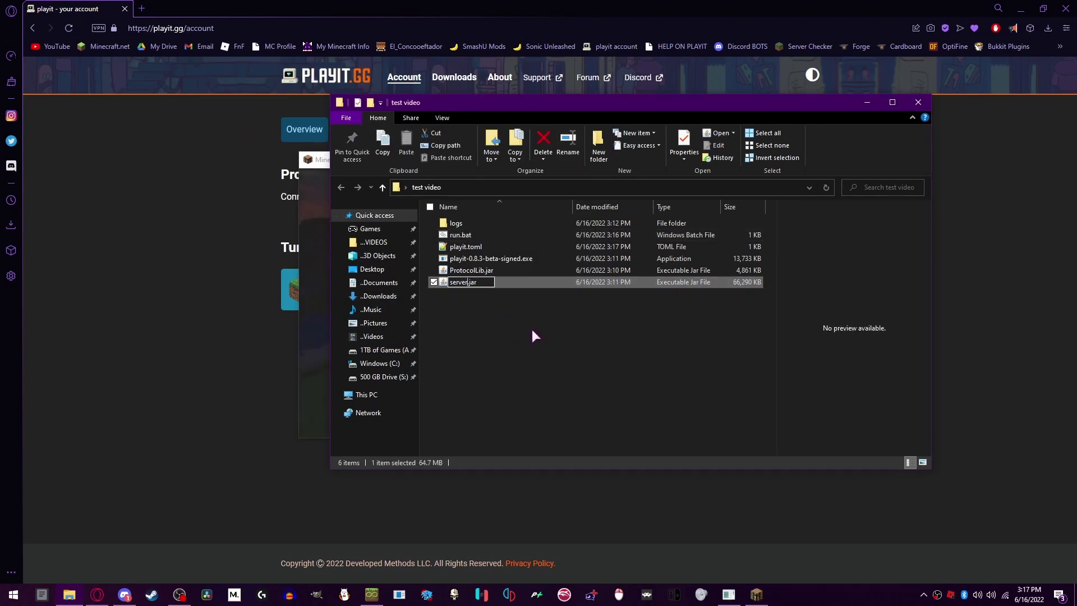
key(Return)
Run run.bat once, then change eula.txt to eula=true
double_click(477, 234)
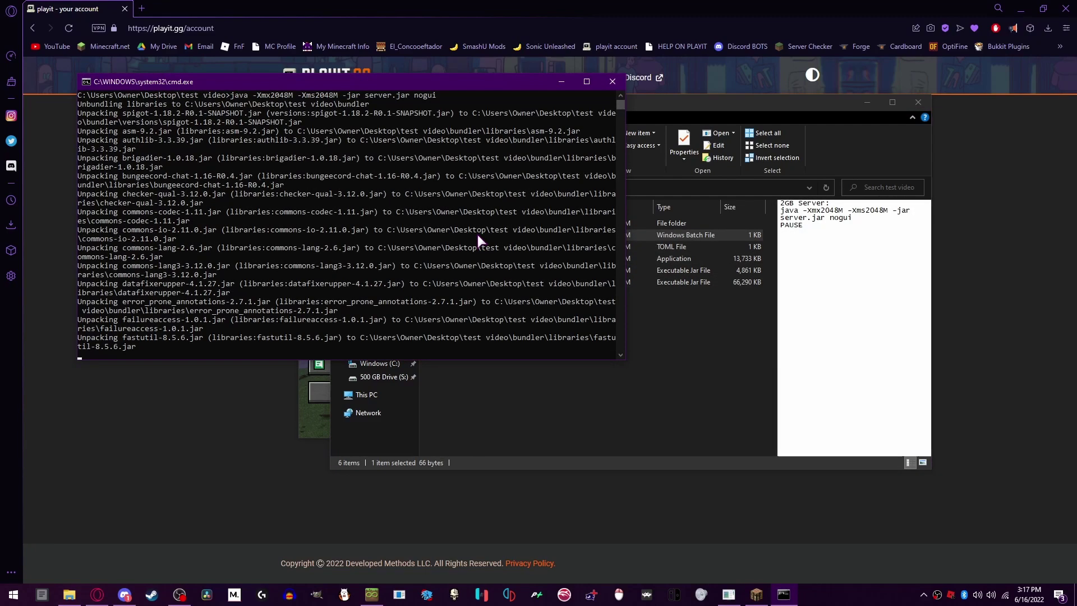
click(682, 389)
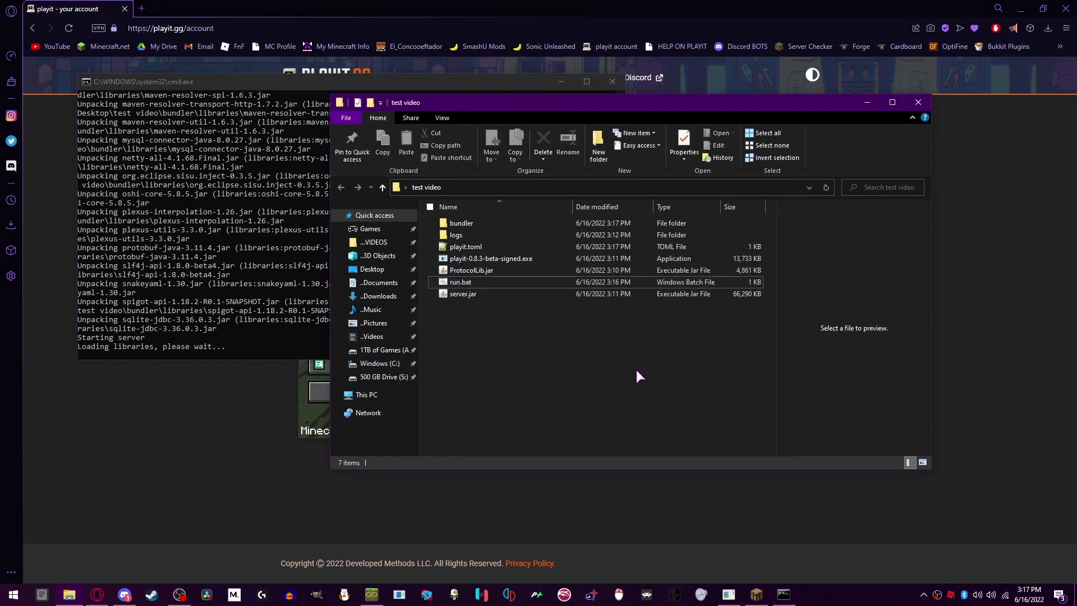
click(247, 281)
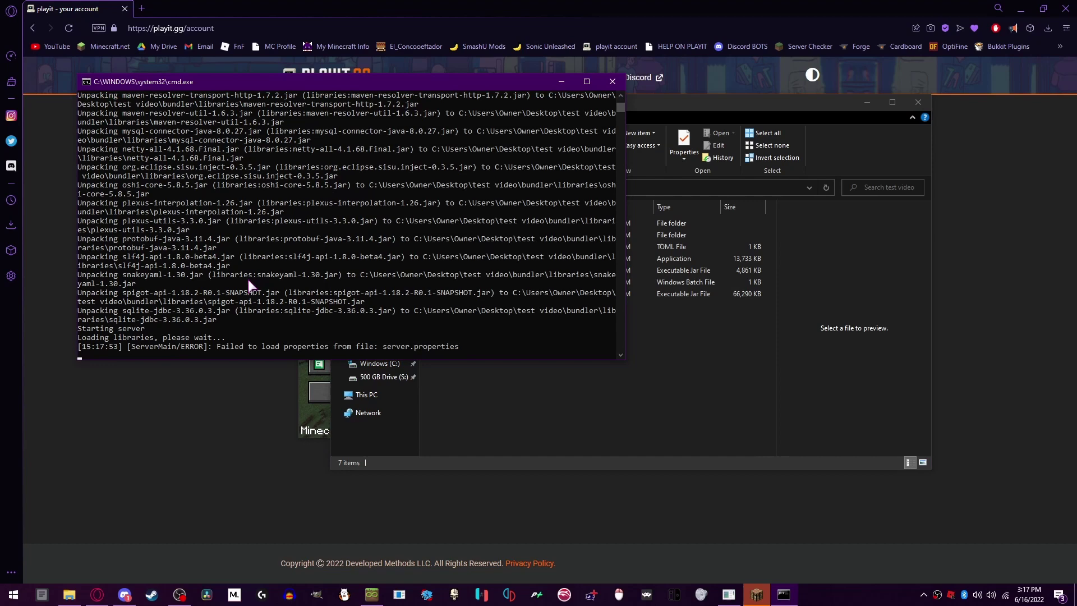
key(Return)
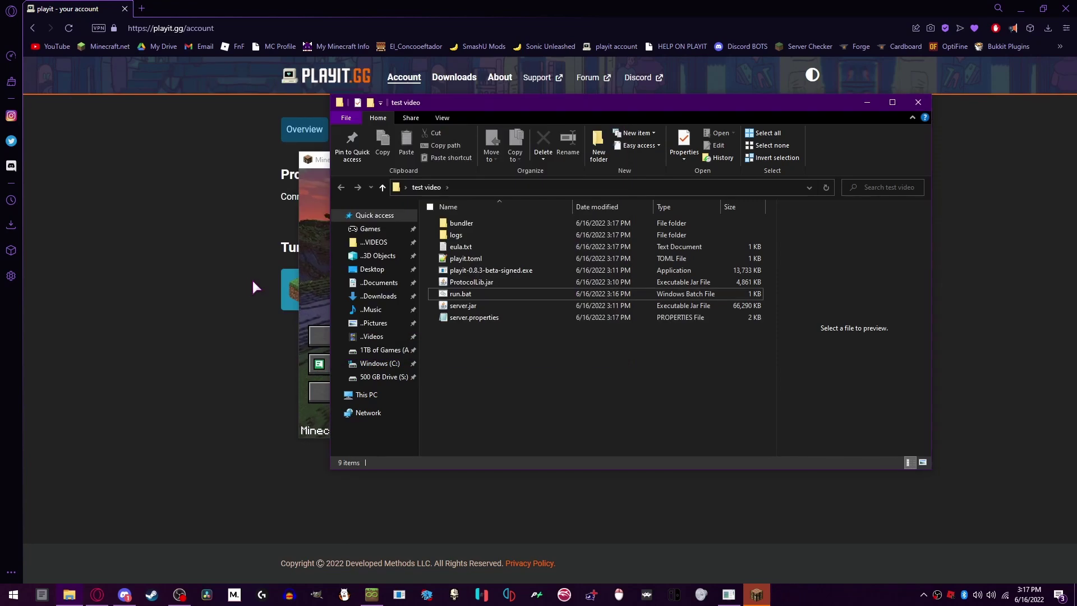
double_click(482, 250)
drag(425, 227, 400, 227)
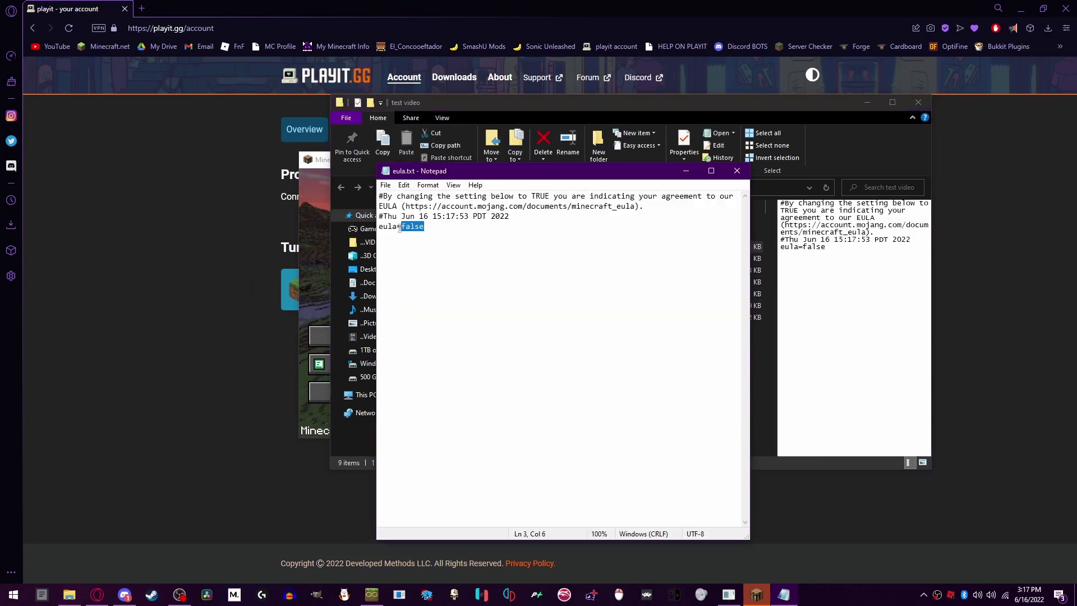
text(true)
click(736, 170)
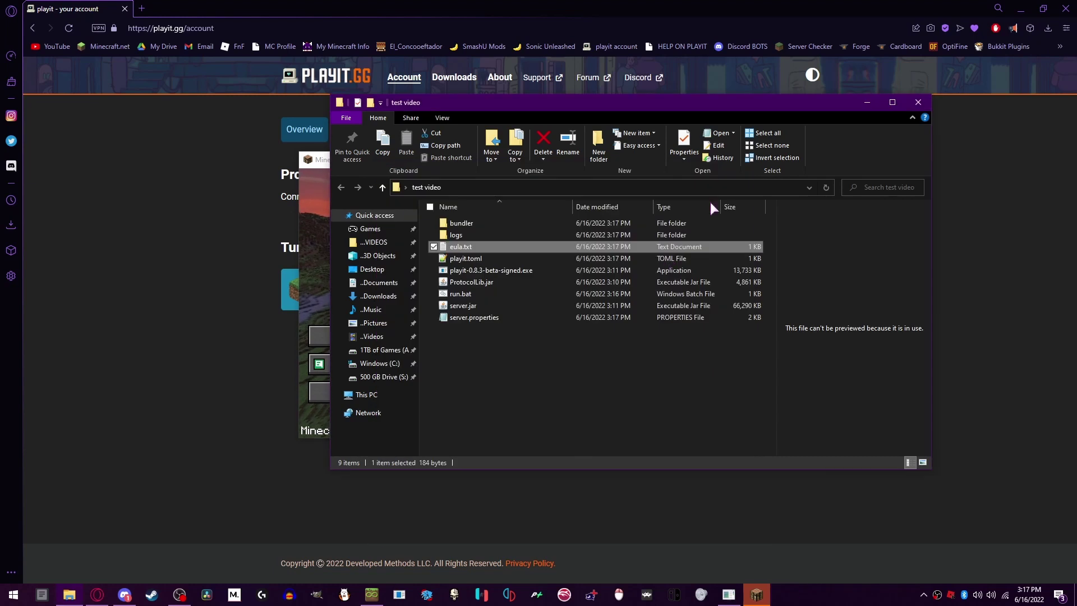
Start the server again with run.bat and place its console beside the playit console
double_click(498, 298)
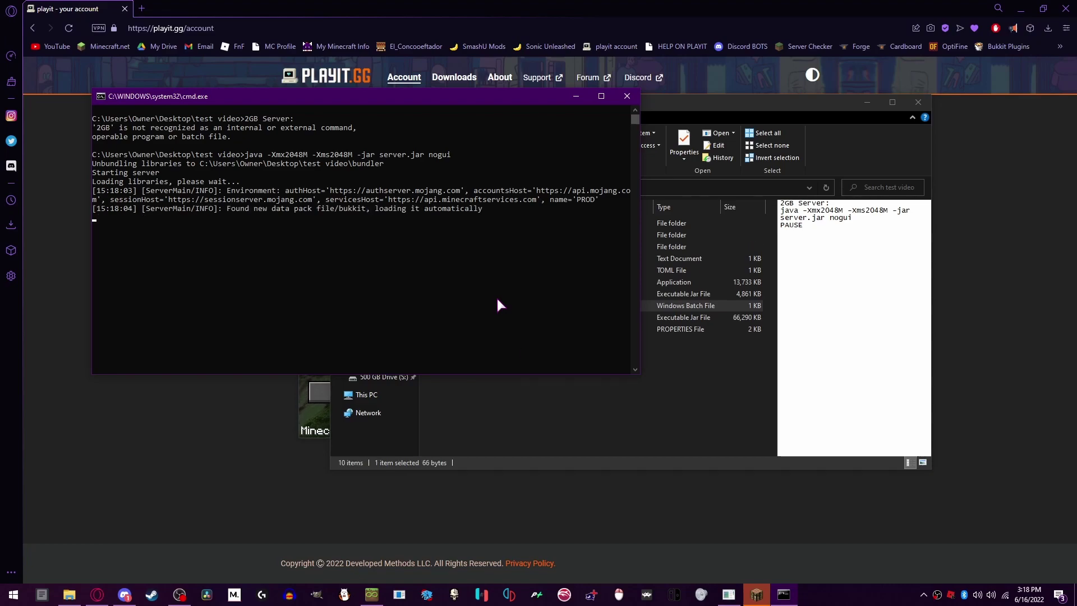
drag(491, 212, 613, 174)
drag(348, 98, 308, 151)
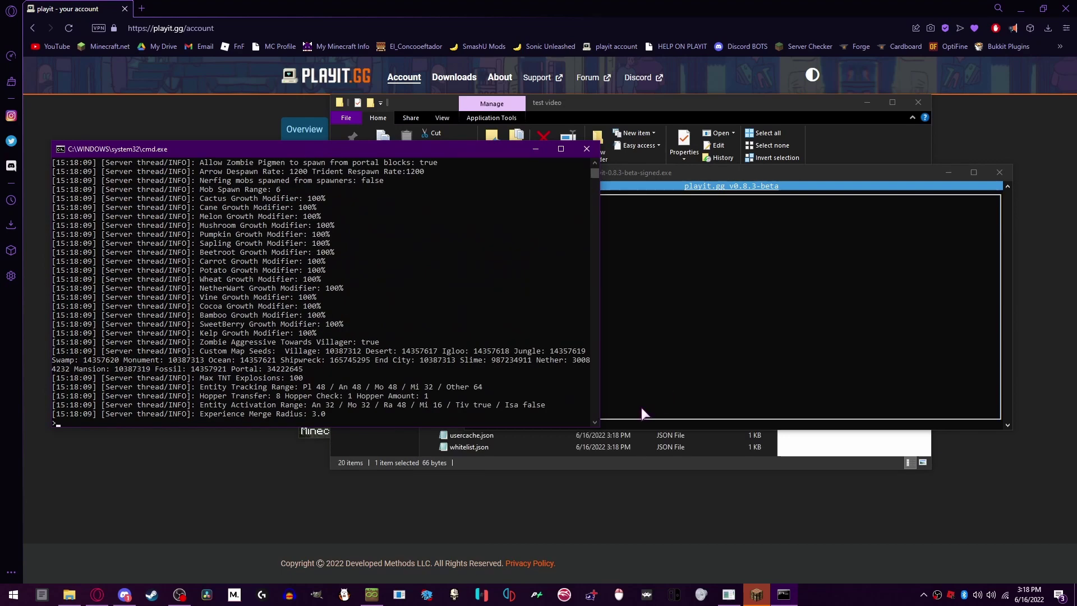
Add a new multiplayer server entry using the copied playit.gg tunnel address
click(232, 519)
click(511, 296)
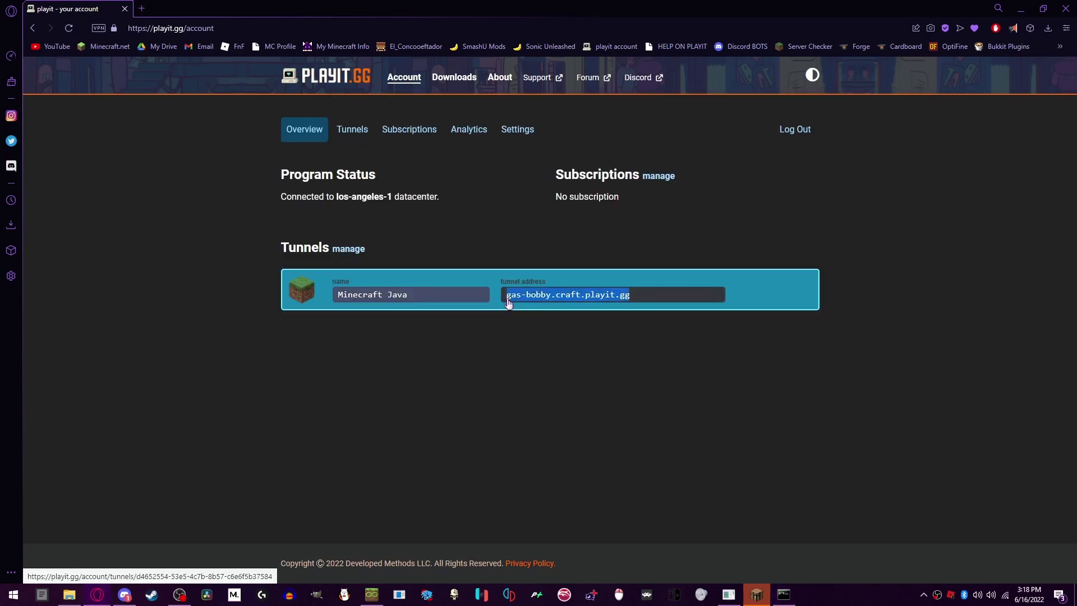
click(616, 336)
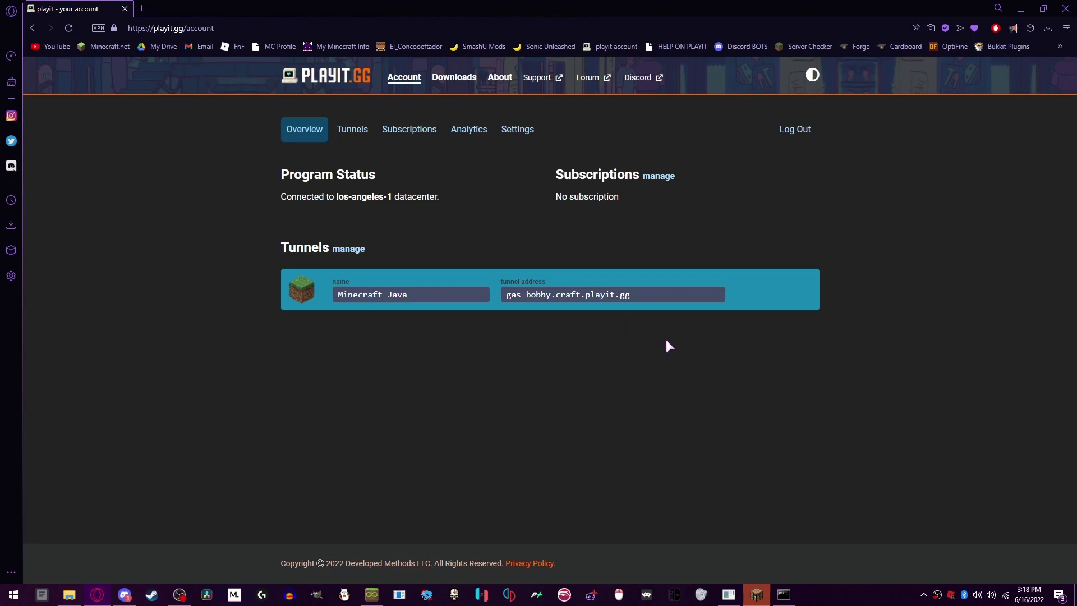
click(757, 594)
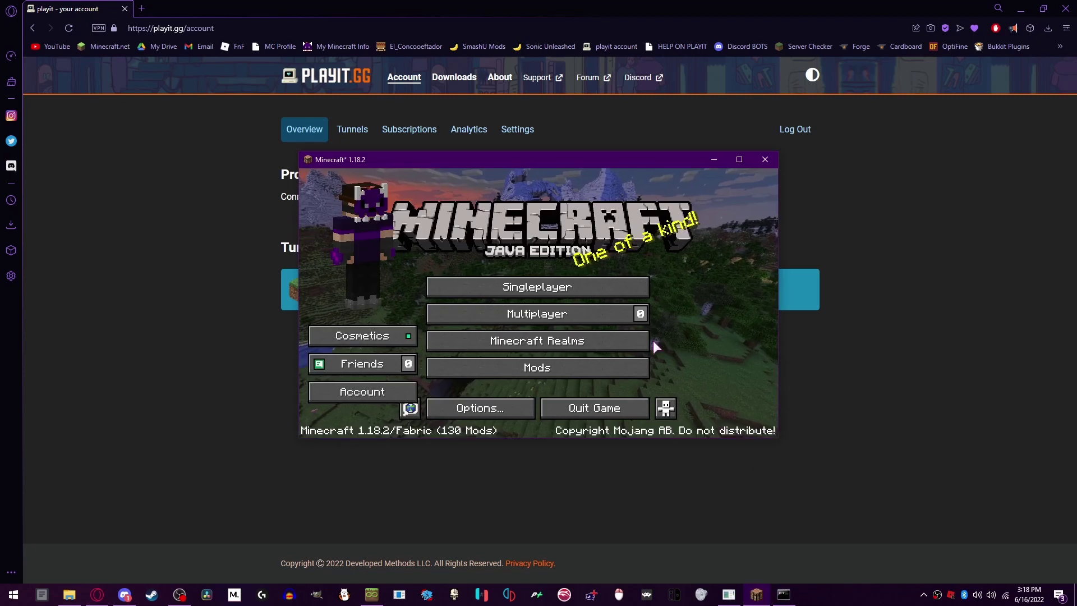
click(583, 318)
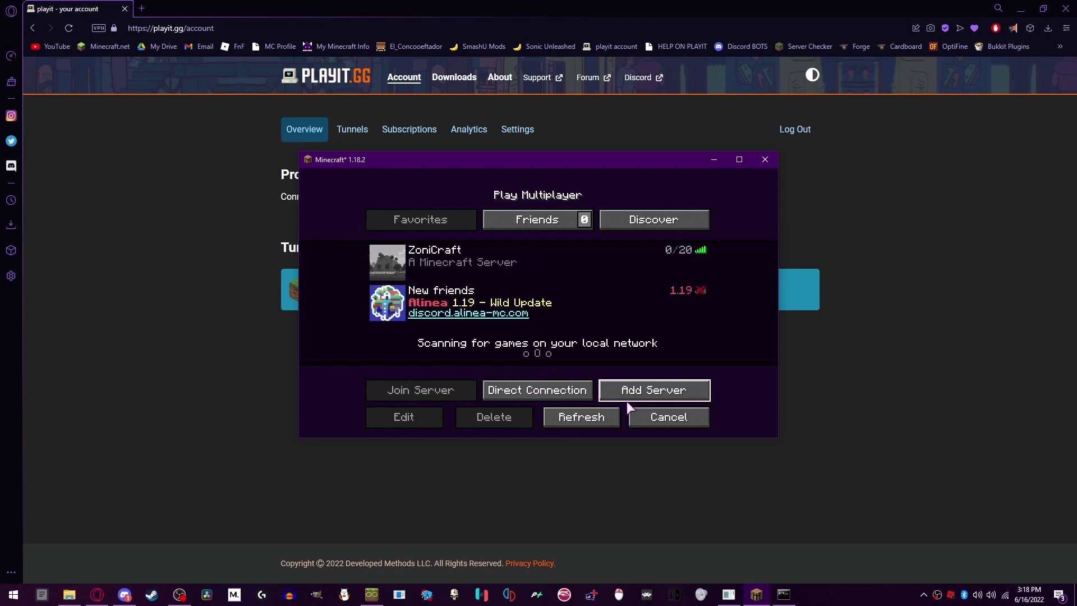
click(651, 393)
click(538, 295)
key(alt+Tab)
click(587, 297)
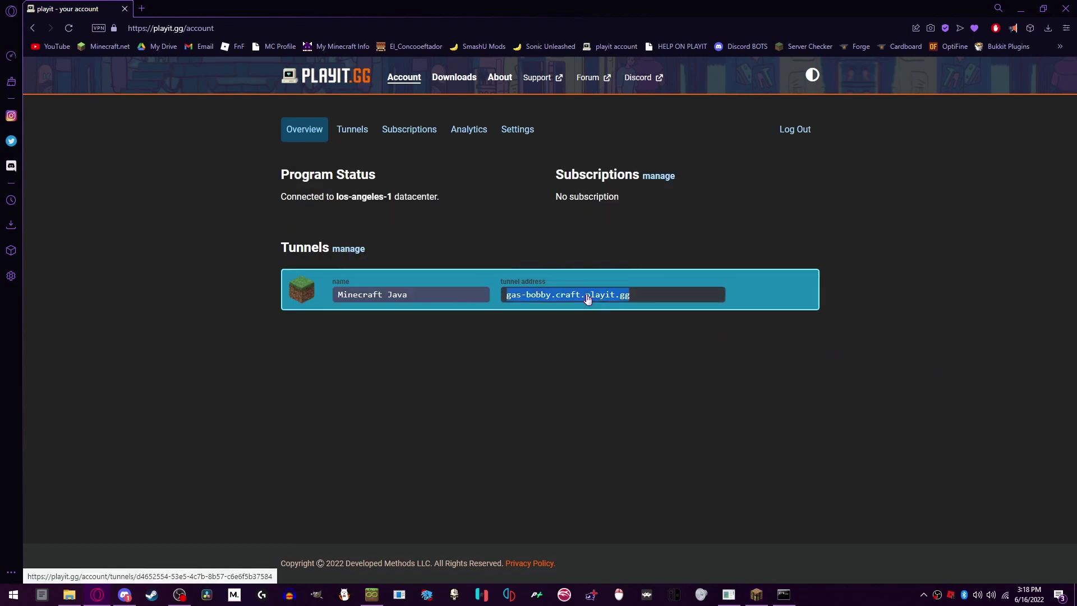
key(alt+Tab)
key(ctrl+v)
click(568, 368)
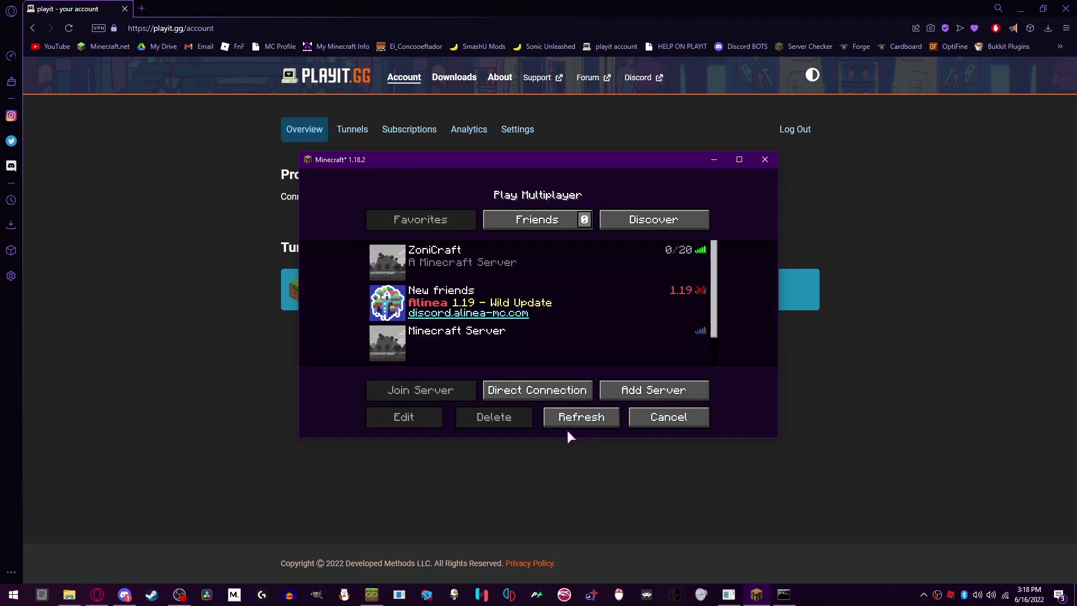
Refresh the server list and join the newly added Minecraft Server
scroll(420, 341, down, 2)
click(729, 595)
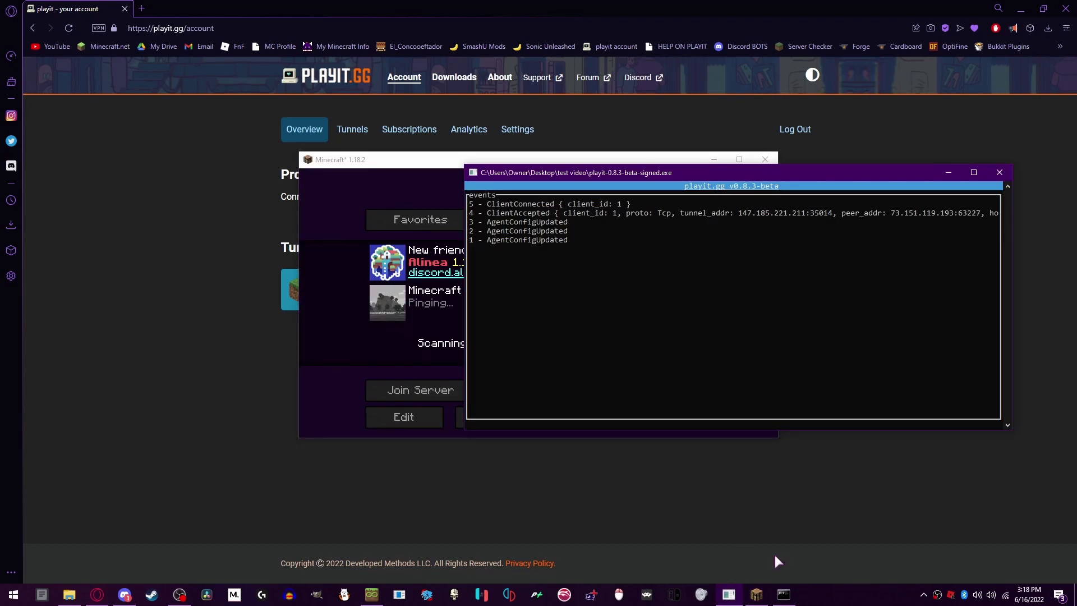
click(785, 596)
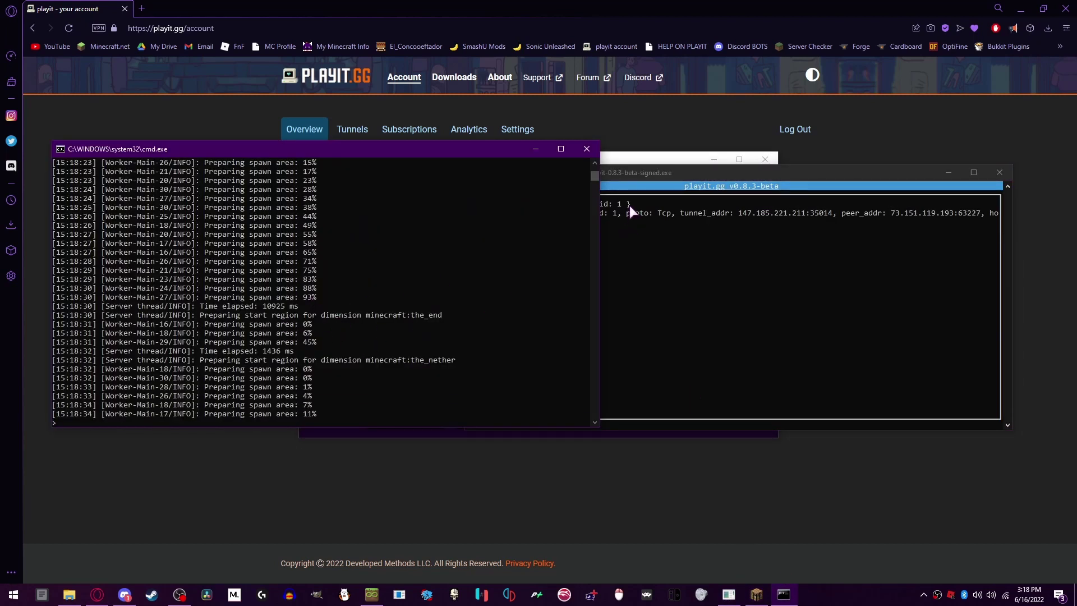
click(649, 174)
click(651, 160)
click(577, 415)
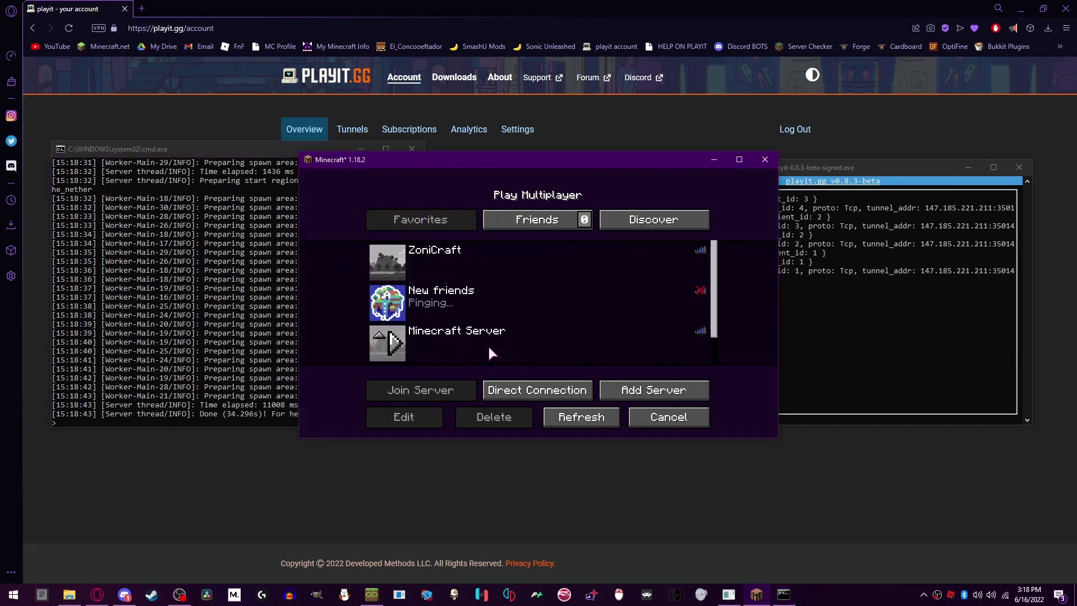
click(395, 343)
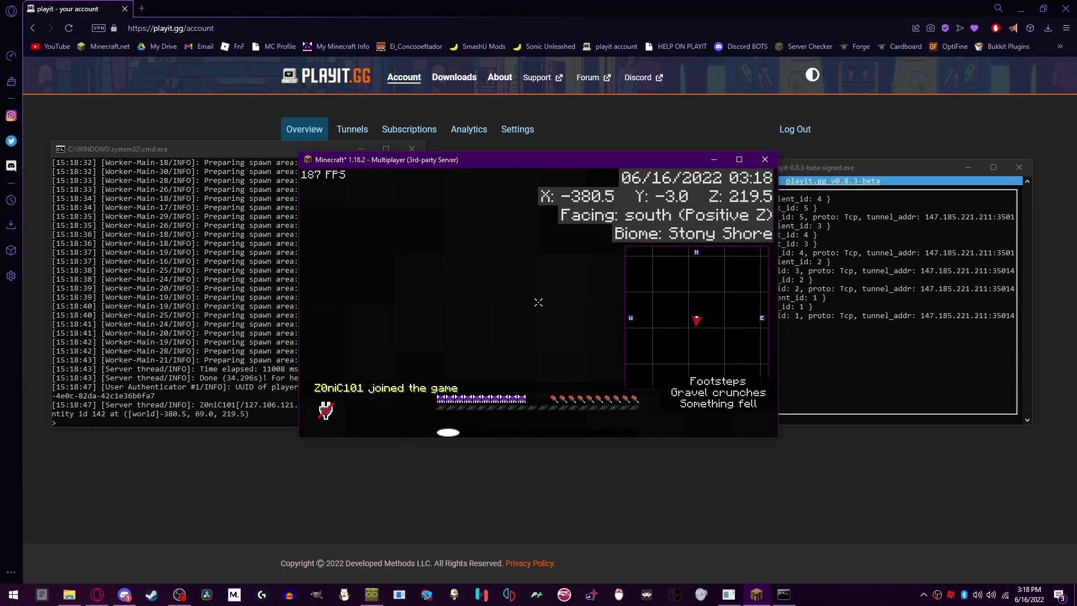
Walk around the Stony Shore world, briefly checking the inventory and F3 debug overlay
key(e)
click(738, 159)
key(e)
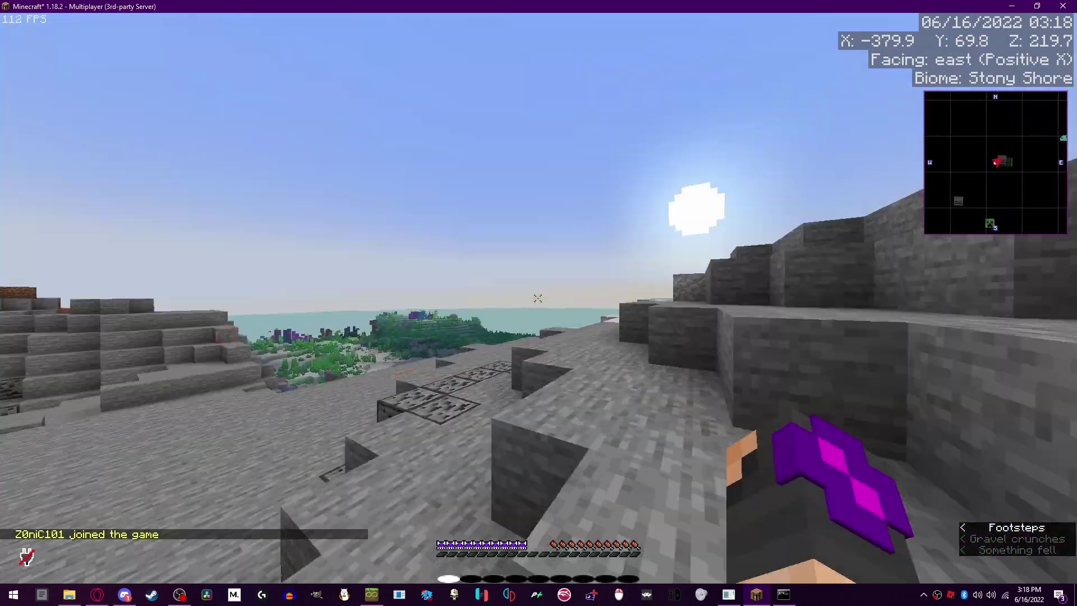
key(w)
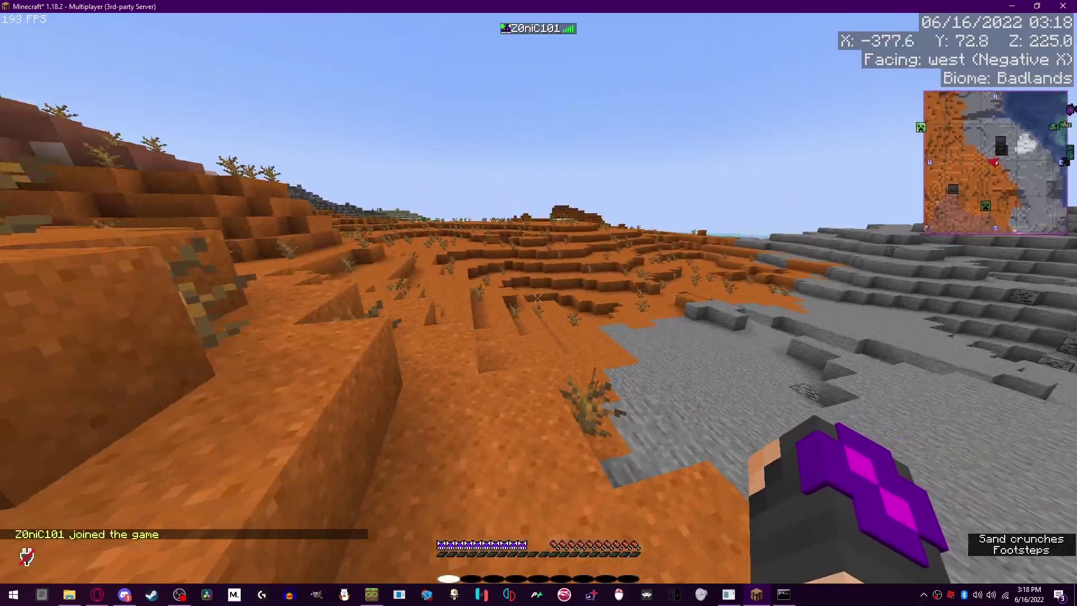
key(w)
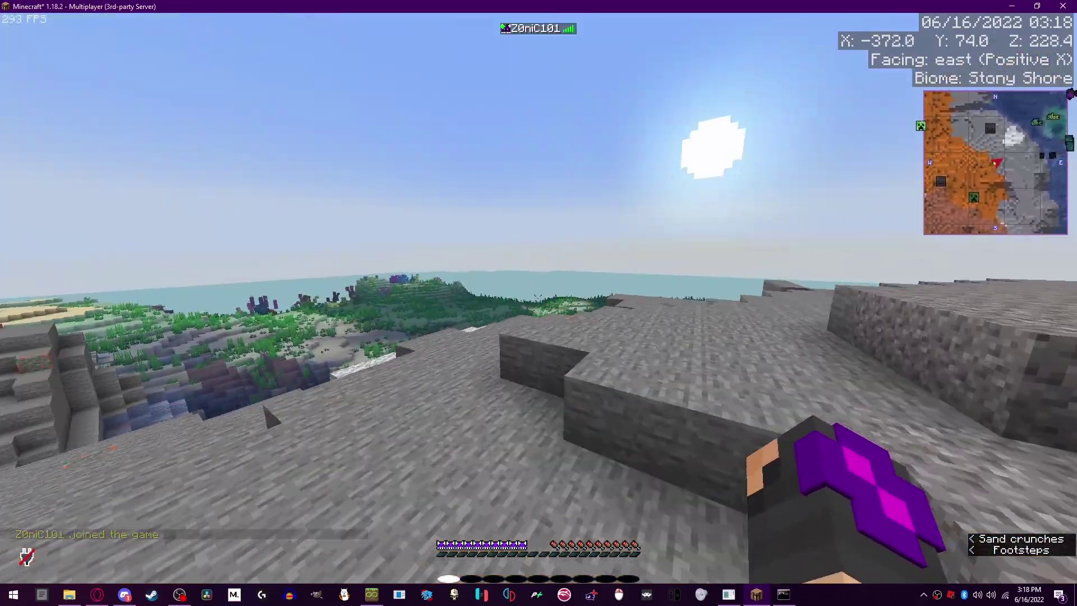
key(F3)
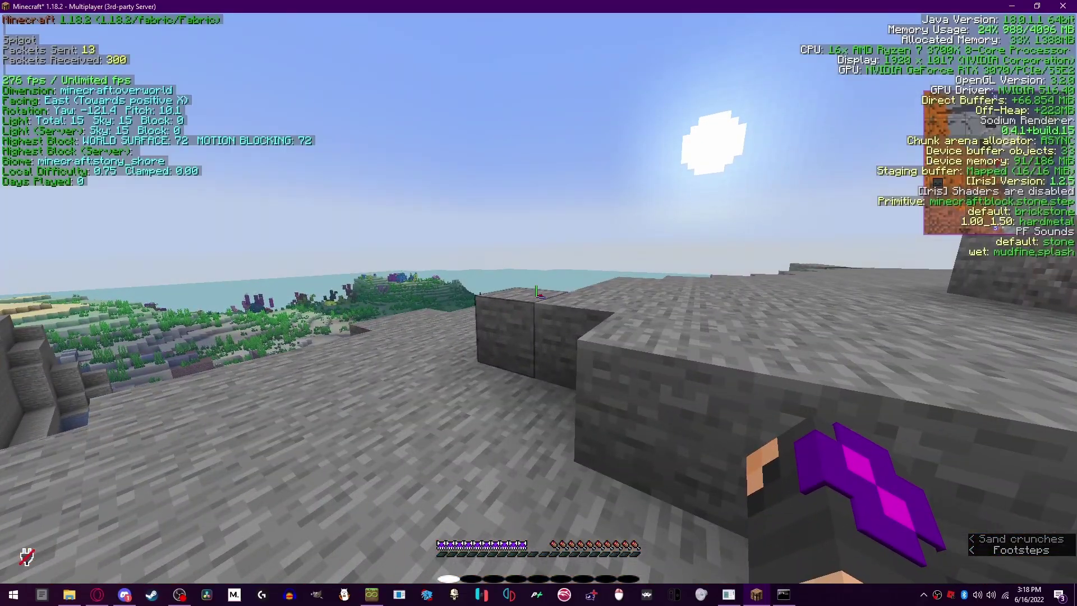
key(F3)
key(w)
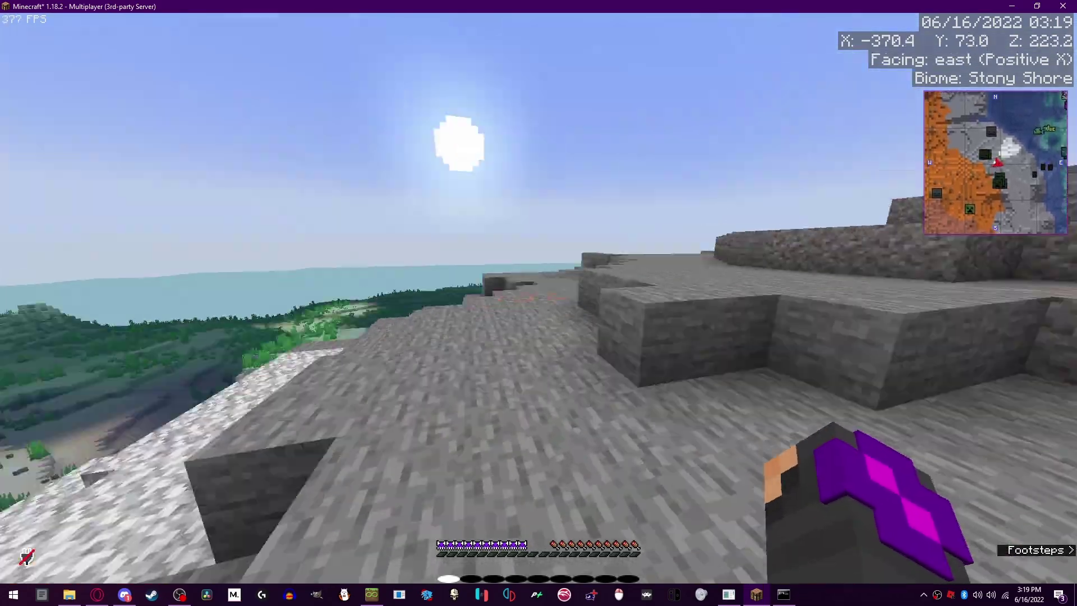
key(w)
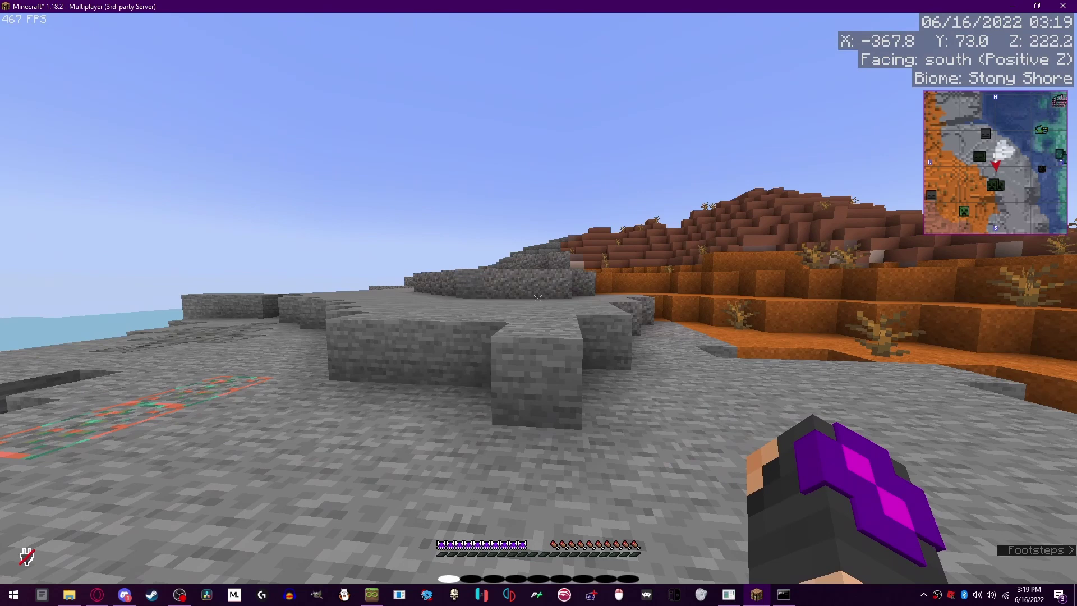
Run /stop in chat to shut down the server
key(slash)
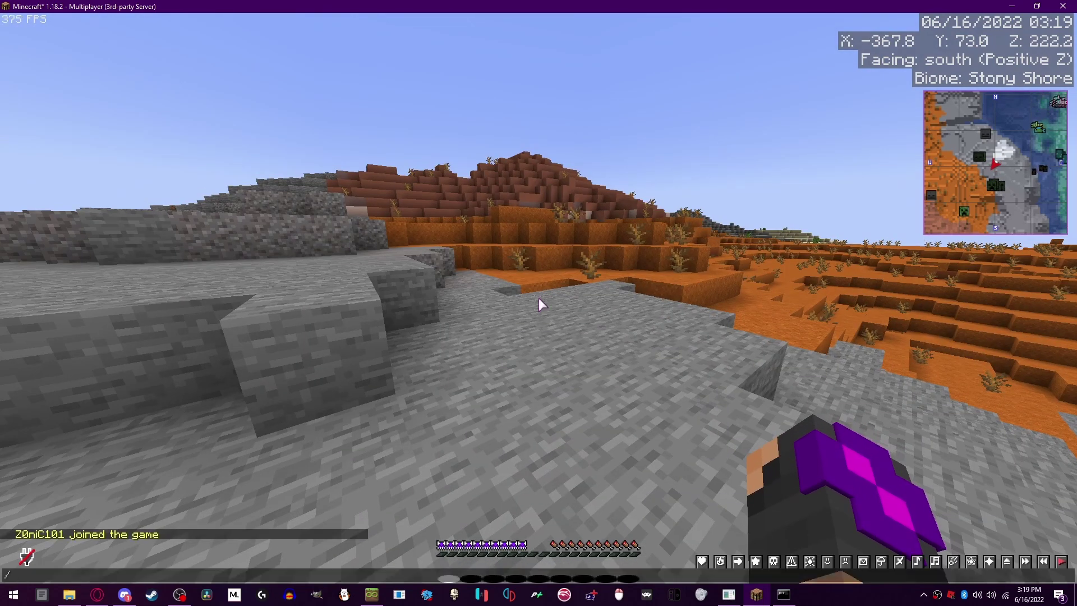
text(stop)
key(Escape)
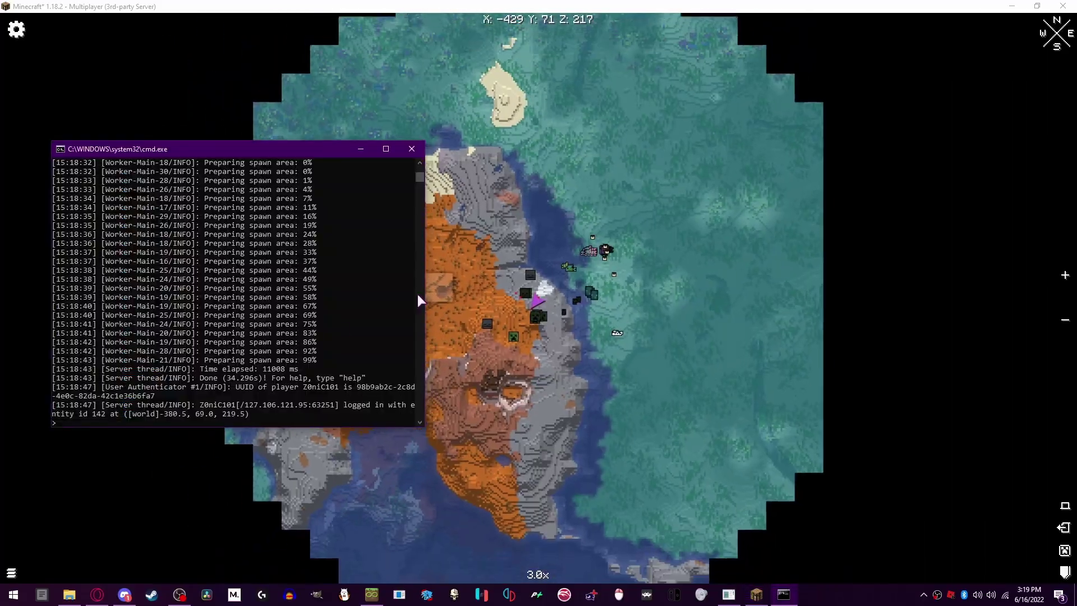
key(slash)
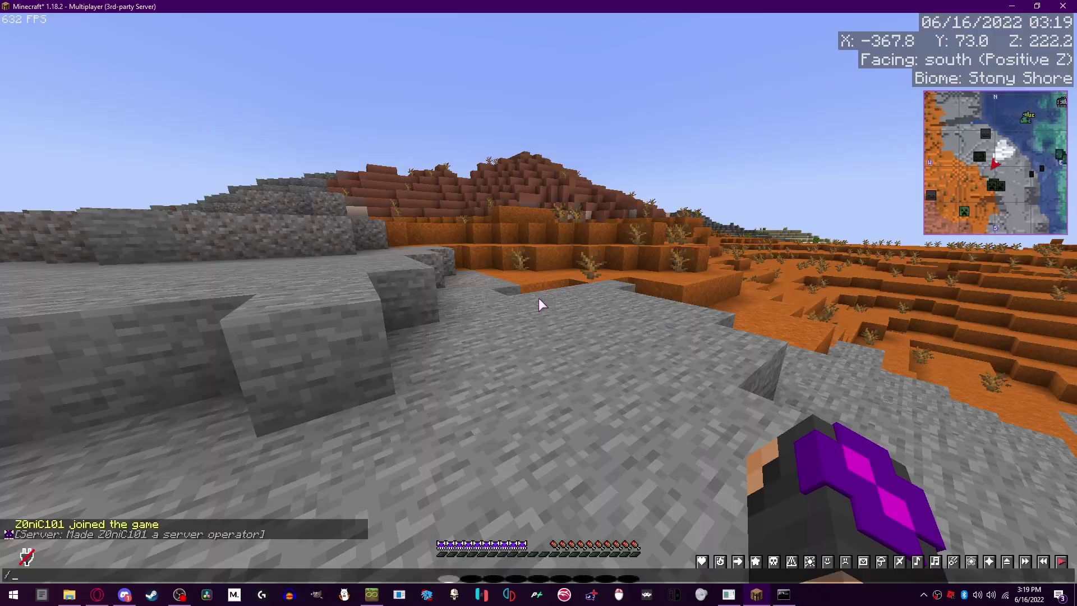
text(stop)
key(Return)
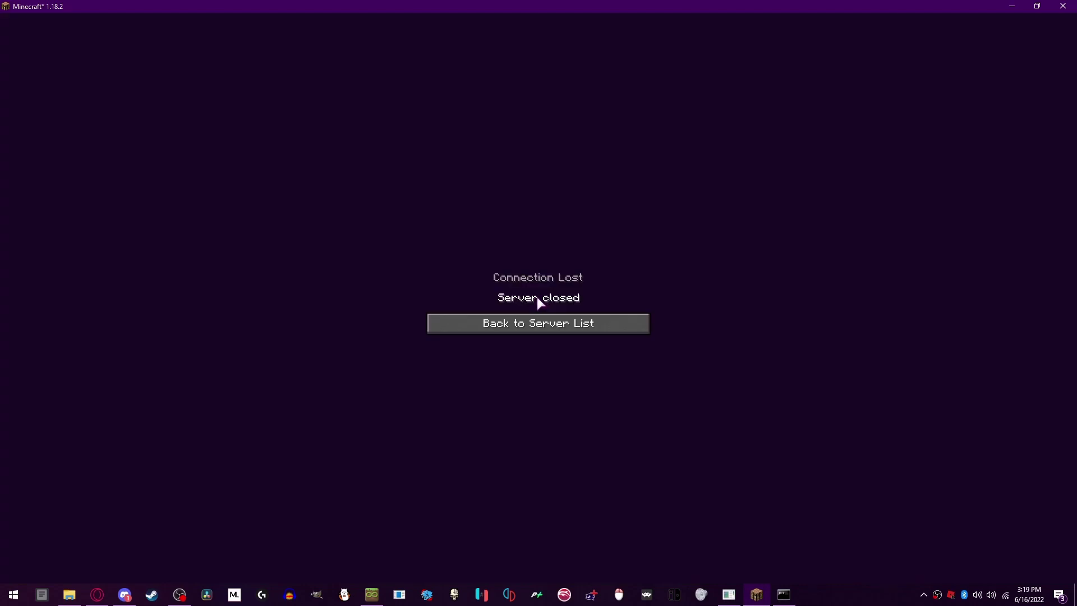
Return to the server list, minimize Minecraft, and close the stopped server console
click(540, 322)
click(584, 564)
double_click(681, 5)
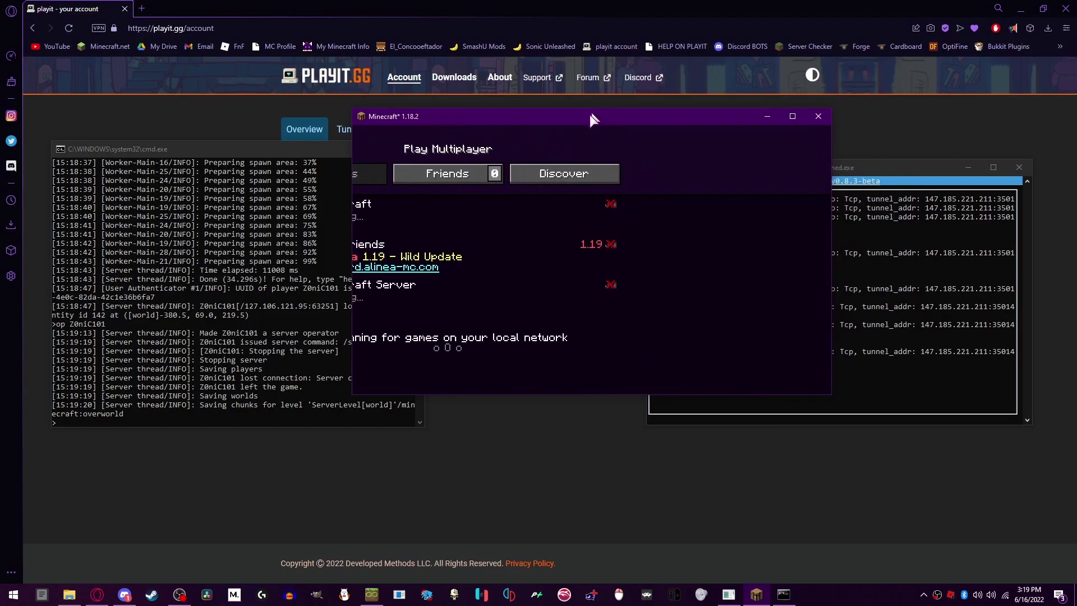
click(721, 157)
click(312, 376)
key(Return)
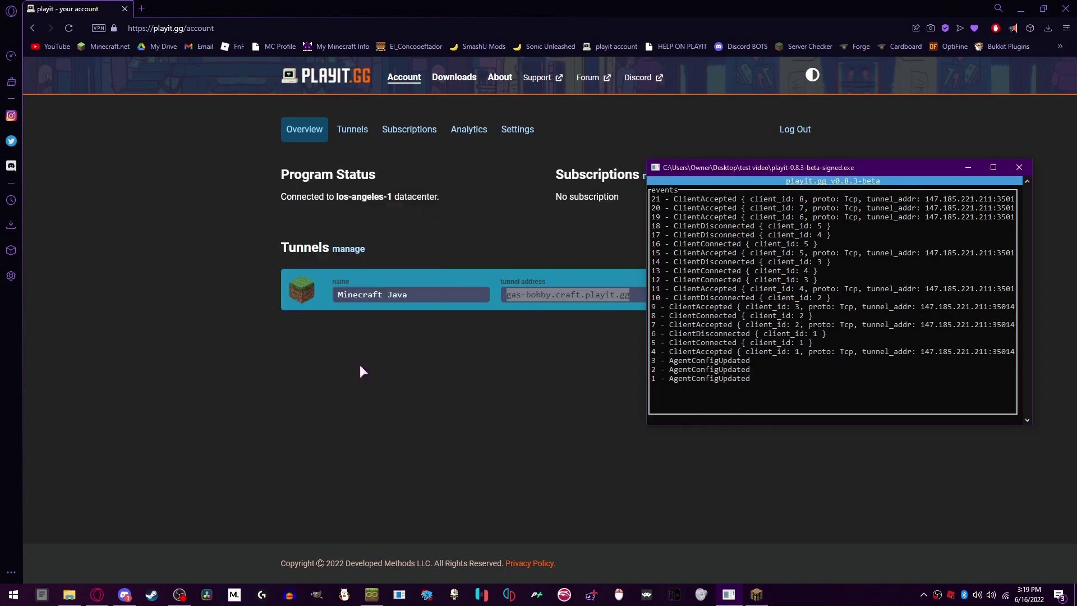
Move the playit console aside and show the playit.gg tunnels list
drag(782, 167, 492, 162)
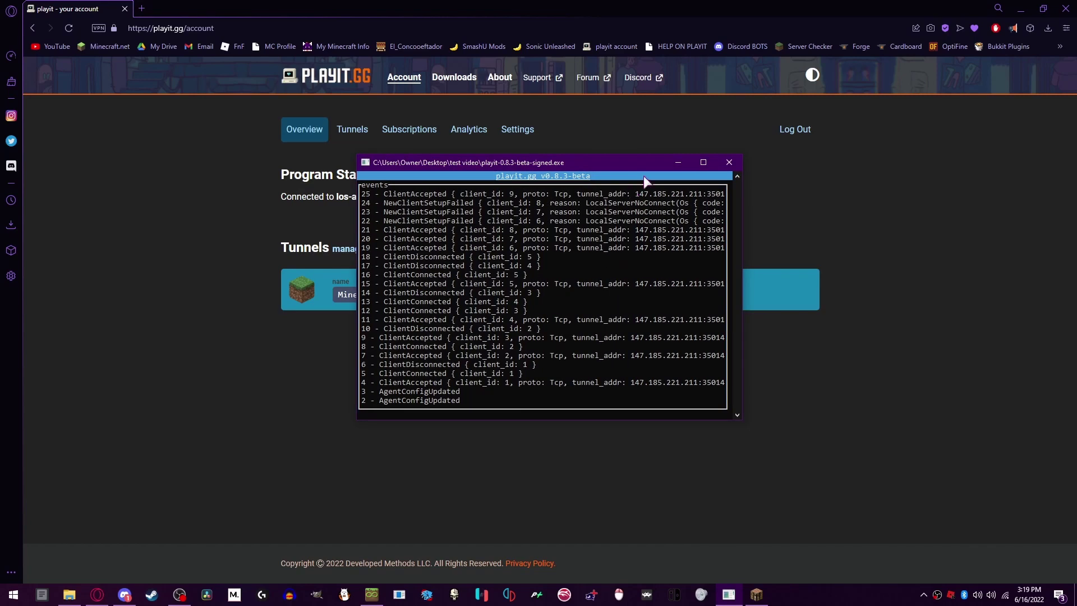
drag(516, 163, 765, 175)
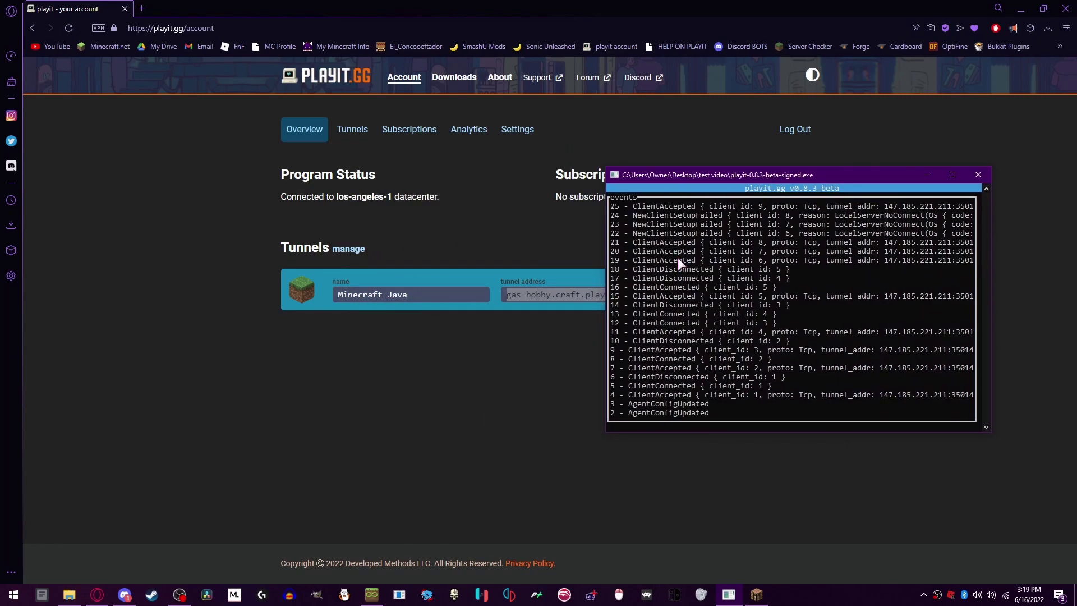
click(467, 364)
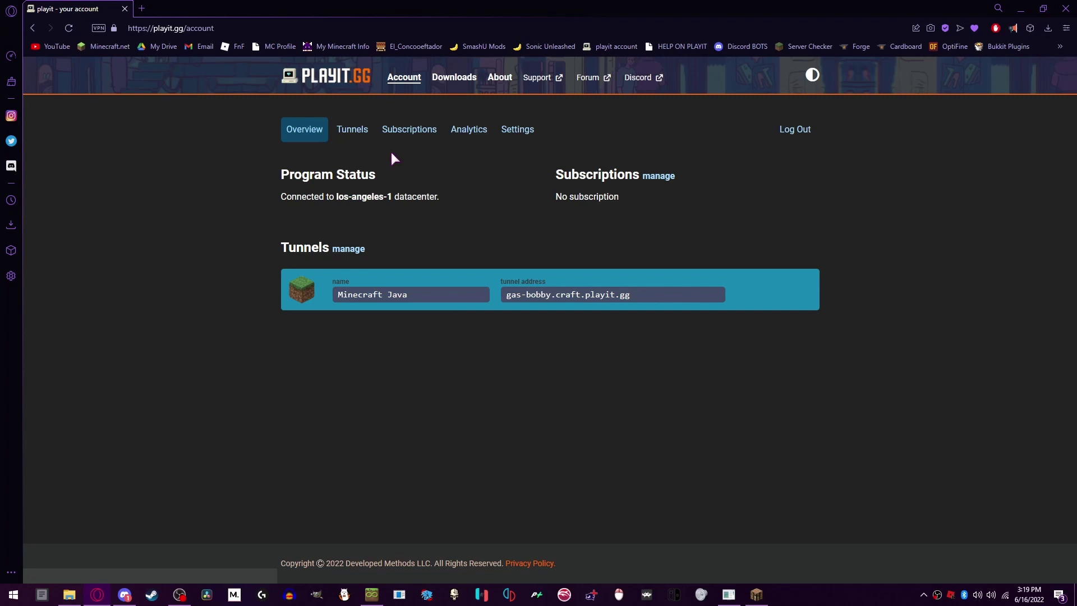
click(363, 138)
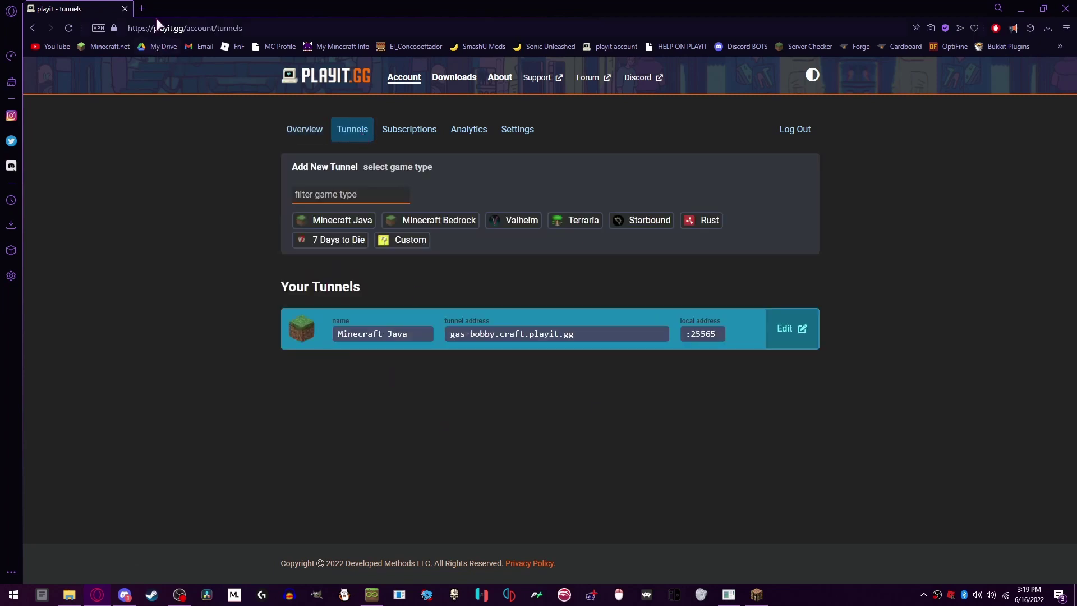
In a new tab, download the 1.18.2 build of Simple Voice Chat from CurseForge Files
key(ctrl+t)
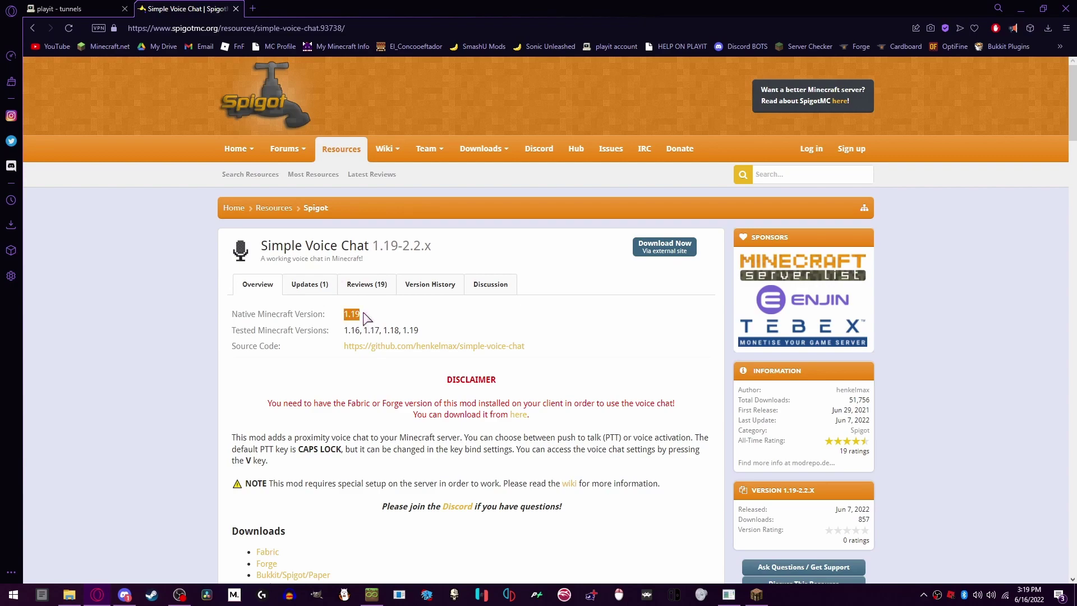
scroll(561, 404, down, 2)
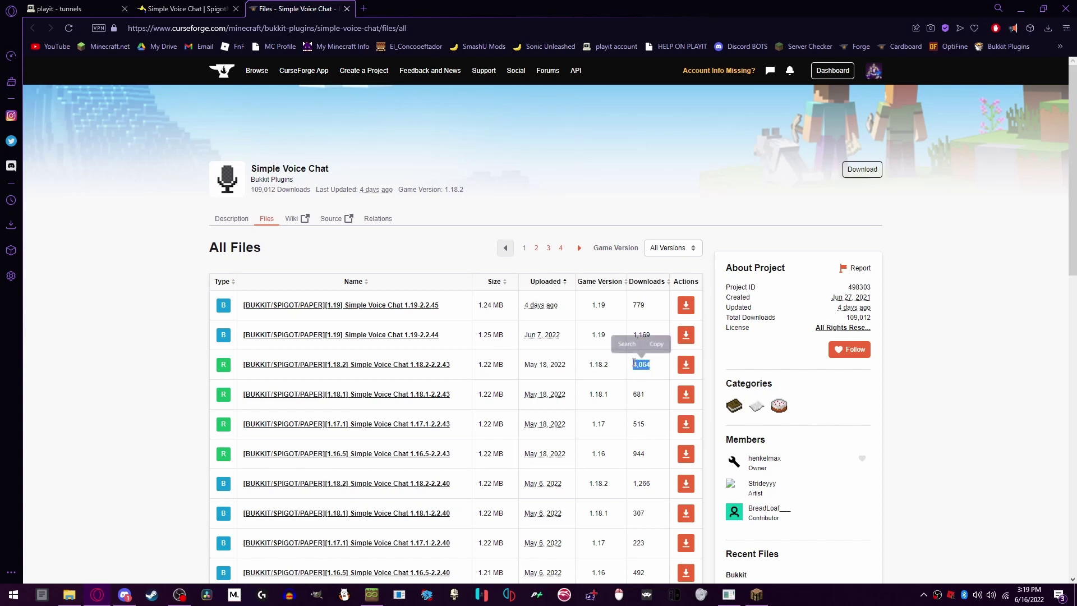
click(685, 372)
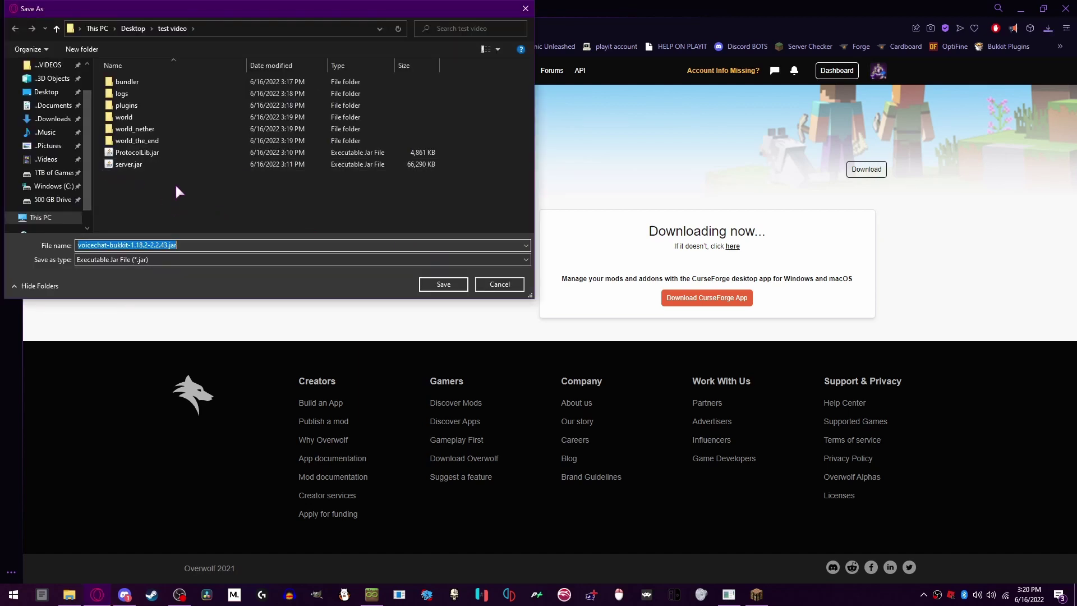
Save the Simple Voice Chat download as simpleVC.jar in the test video folder
click(148, 152)
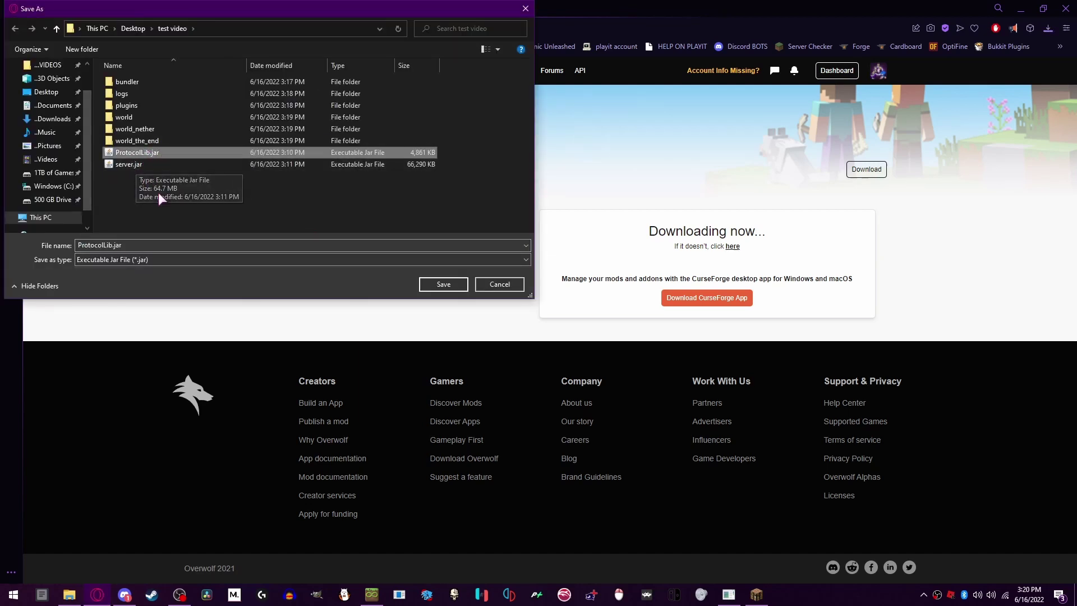
click(171, 203)
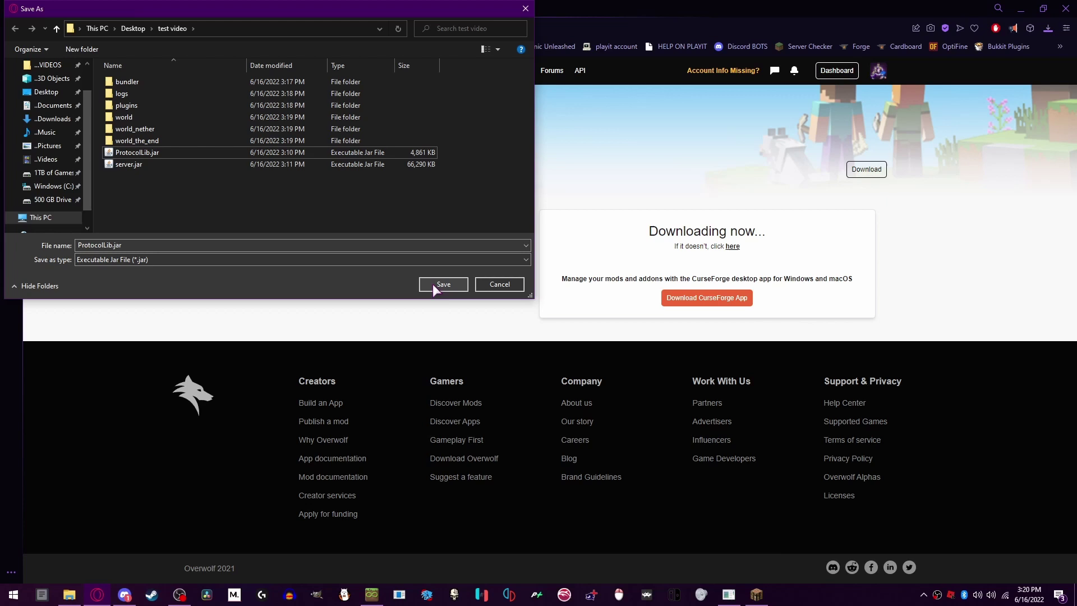
double_click(118, 246)
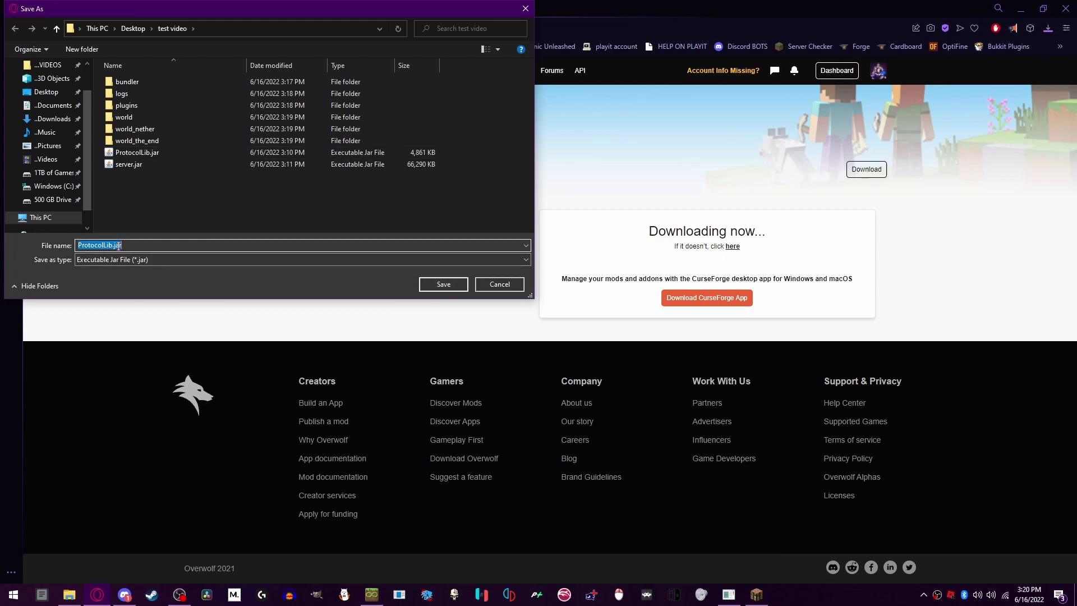
text(simpoleVC)
key(Return)
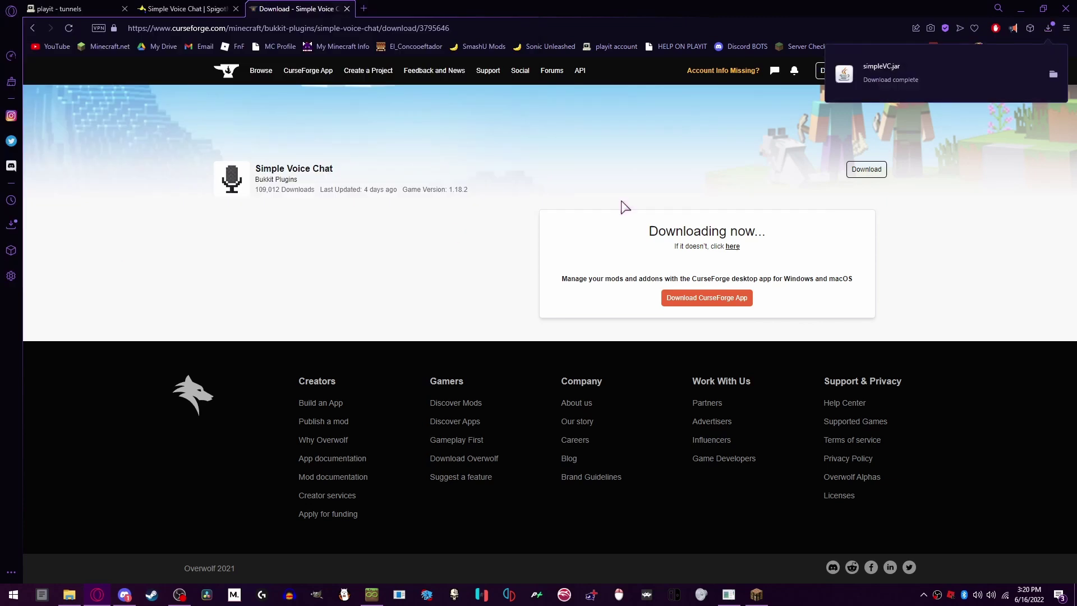
Move simpleVC.jar and ProtocolLib.jar into the plugins folder, then close Explorer
click(1053, 74)
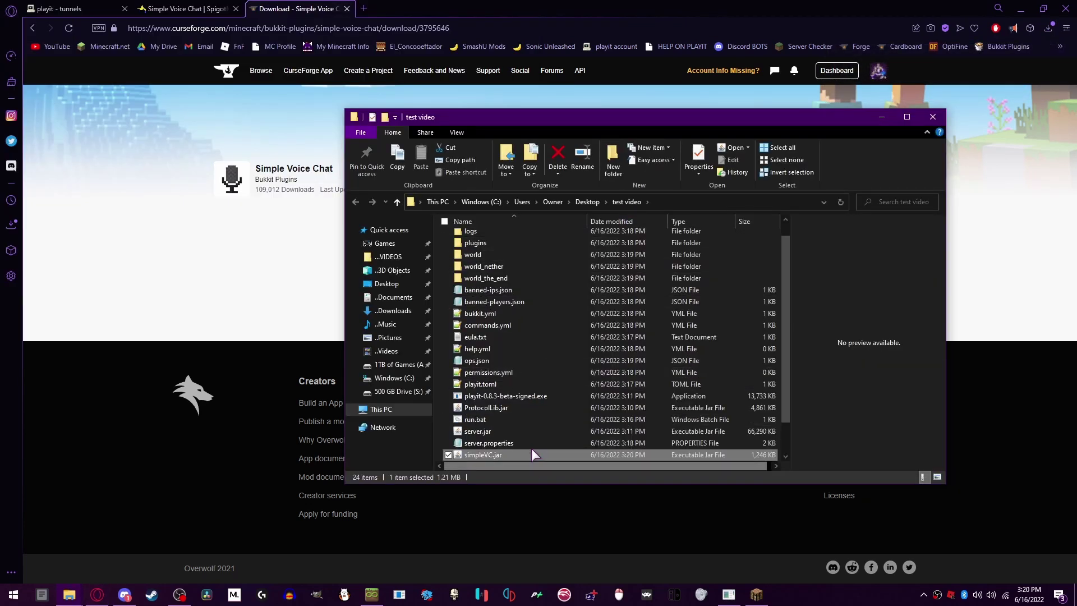
click(448, 408)
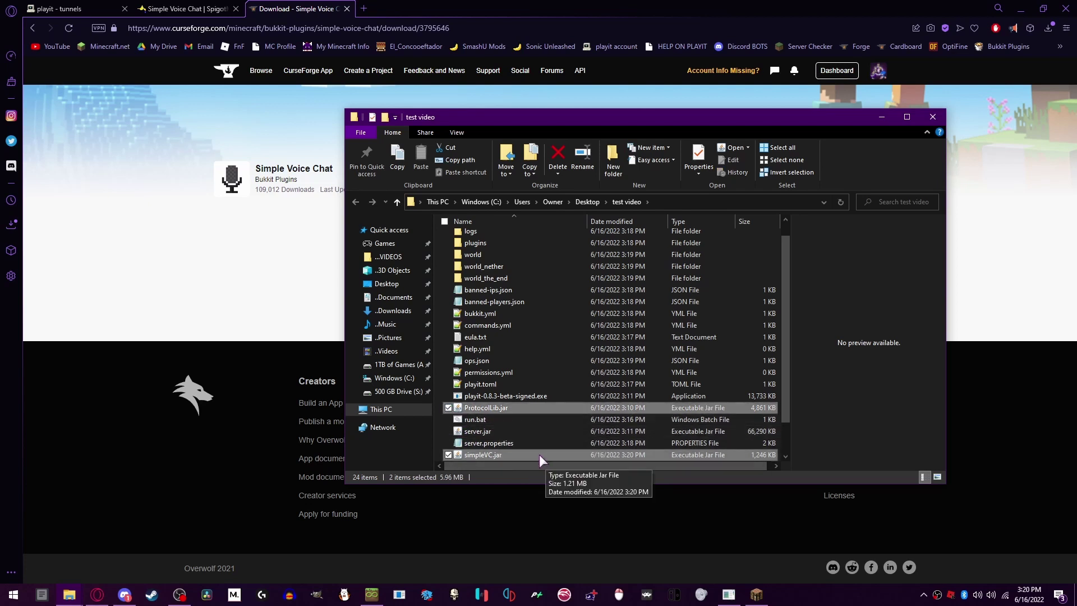
scroll(533, 426, up, 1)
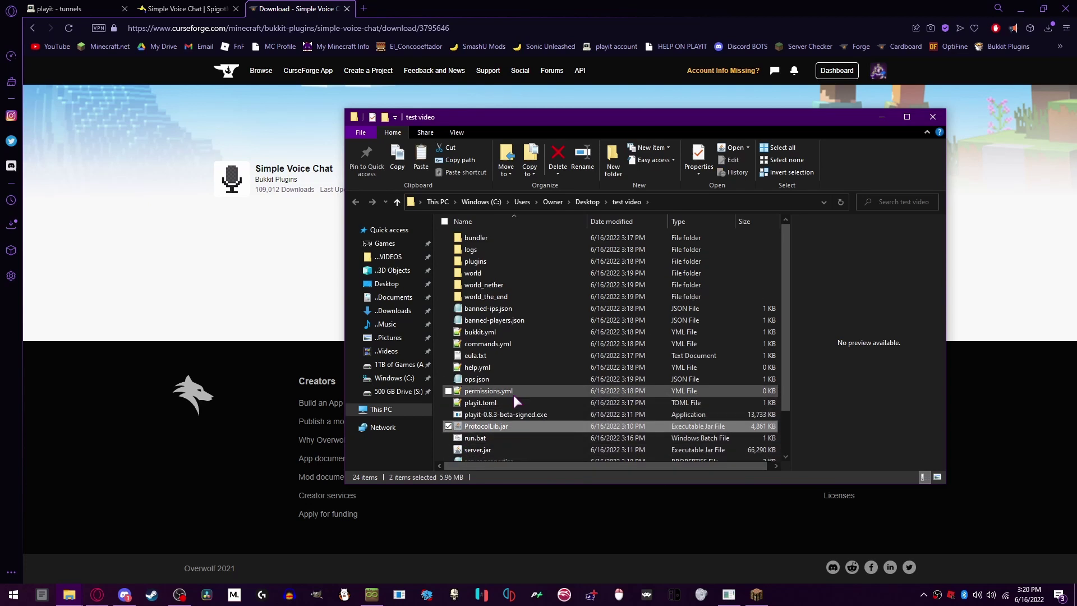
double_click(486, 262)
key(ctrl+v)
click(566, 334)
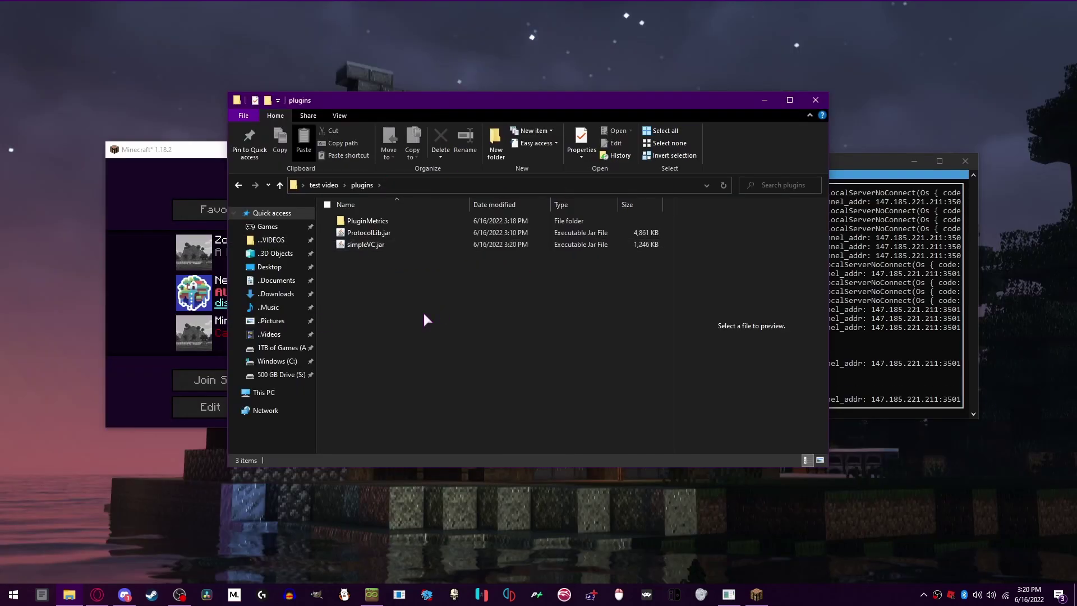
click(815, 99)
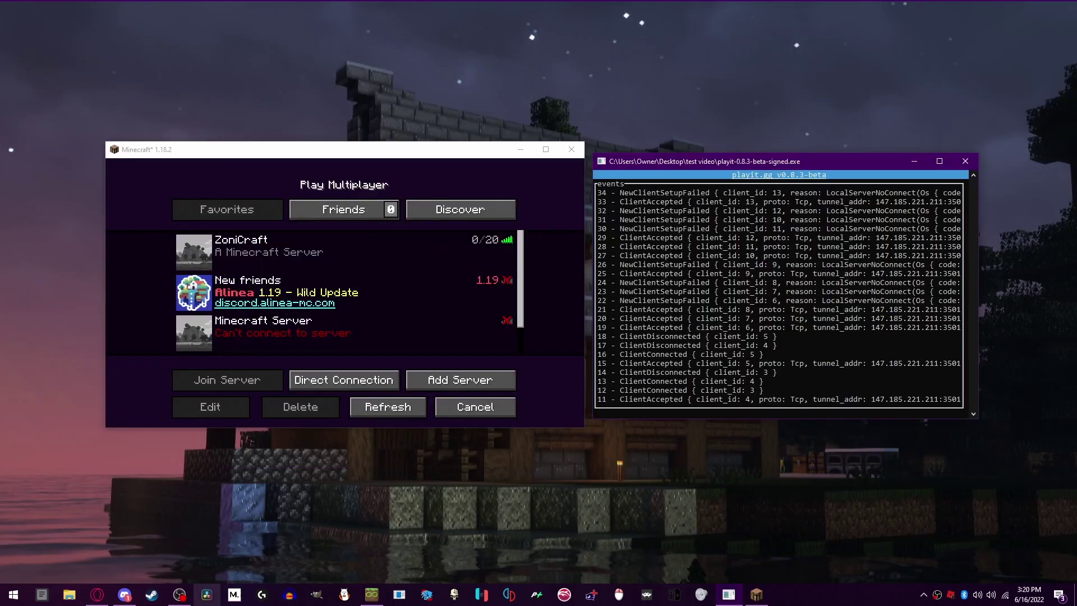
Close the extra browser tabs and start a Custom tunnel for local port 25565
click(96, 595)
key(ctrl+w)
key(ctrl+w)
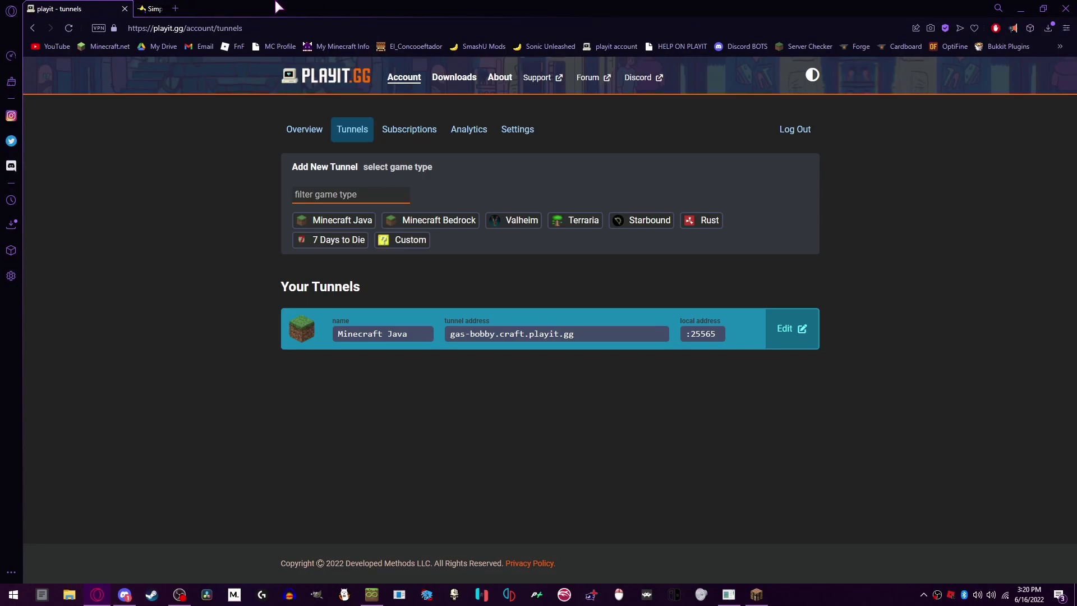
click(404, 241)
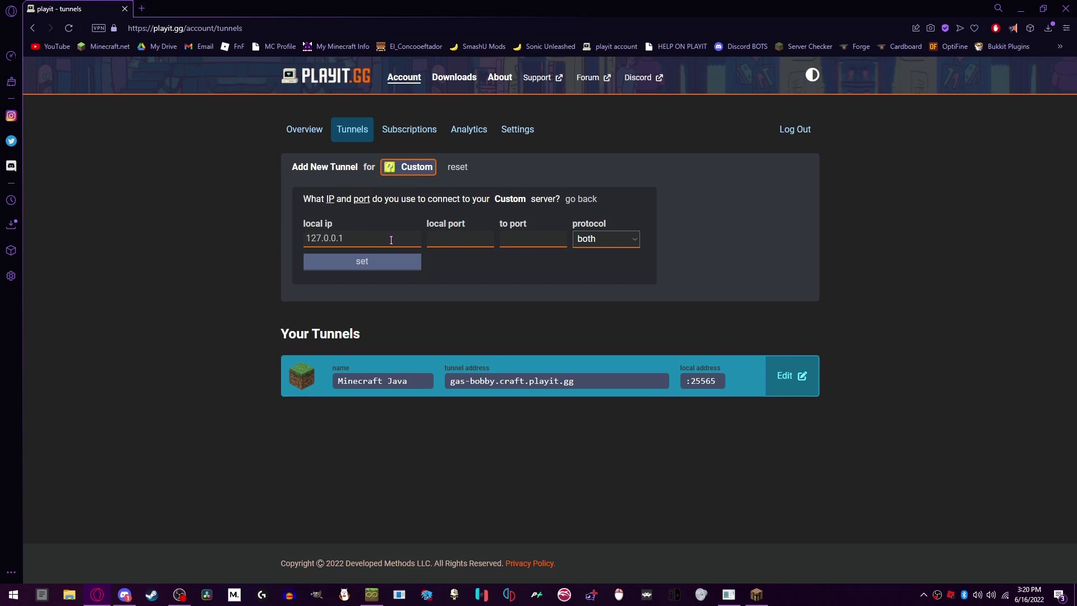
click(476, 234)
text(25565)
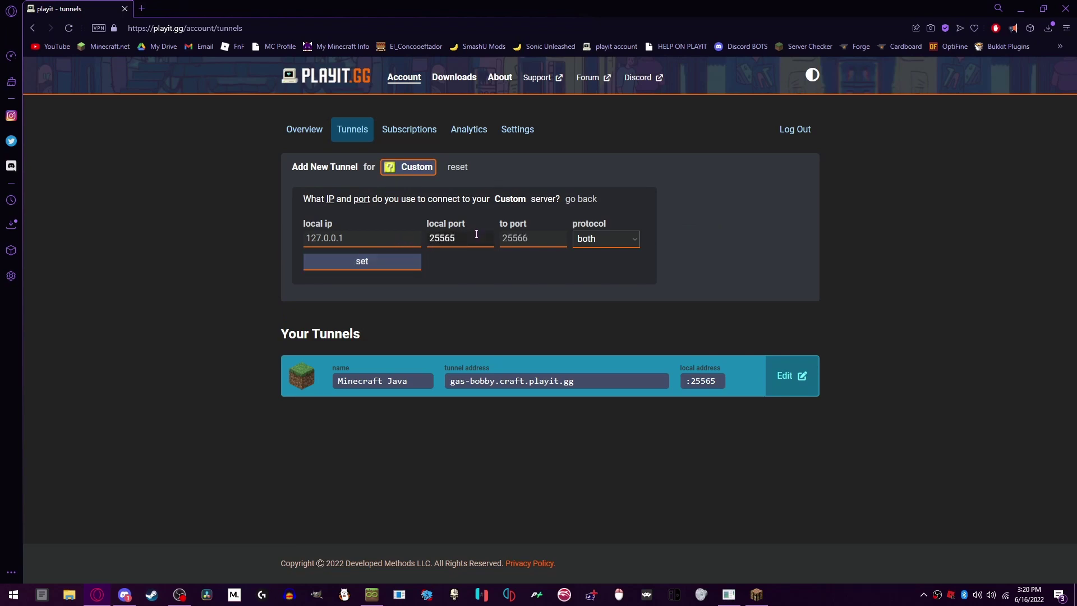
Set the tunnel protocol to UDP and create the tunnel
click(621, 240)
click(604, 266)
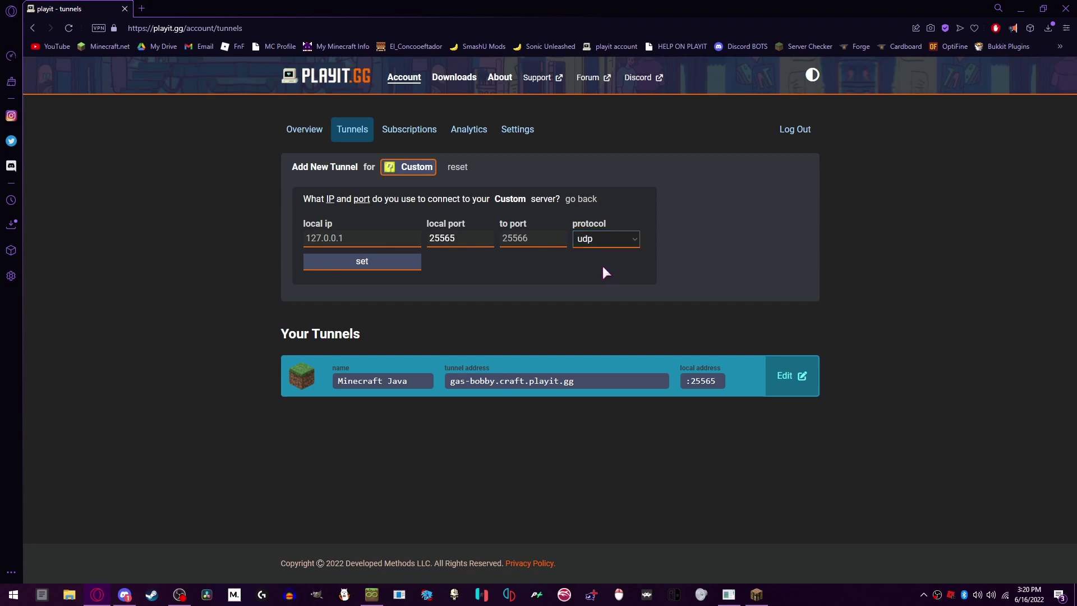
click(386, 269)
click(387, 262)
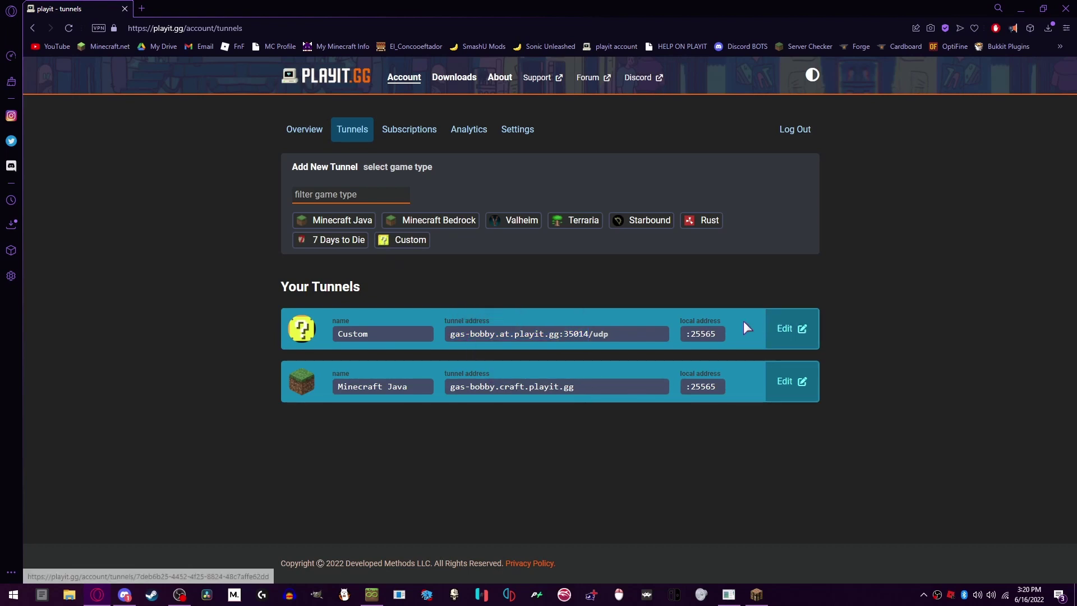
Name the Custom tunnel 'Voice chat', change its local port to 35014, and save
click(786, 331)
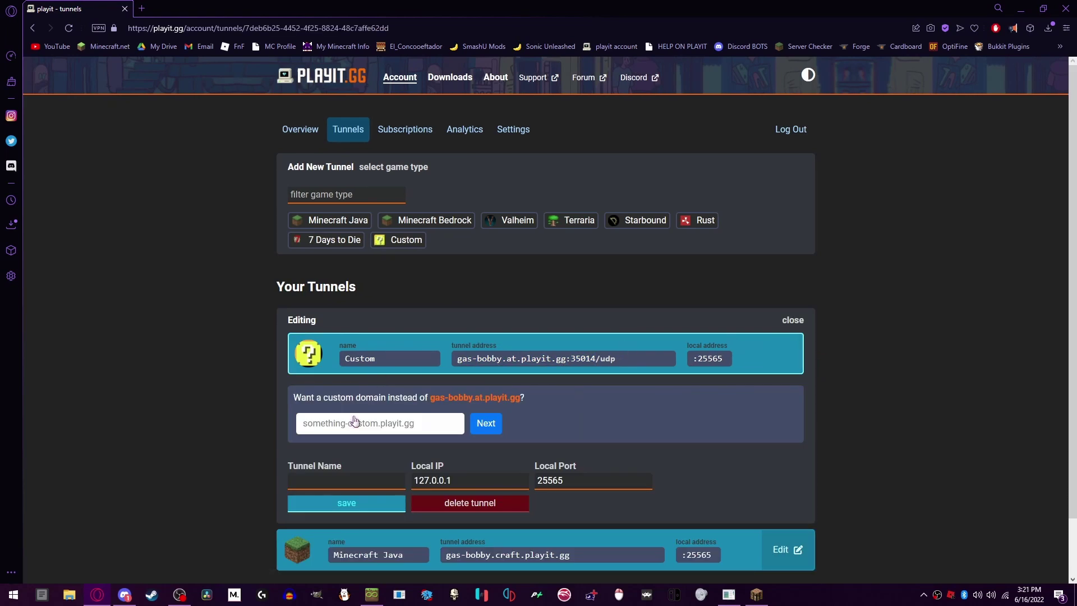
click(345, 481)
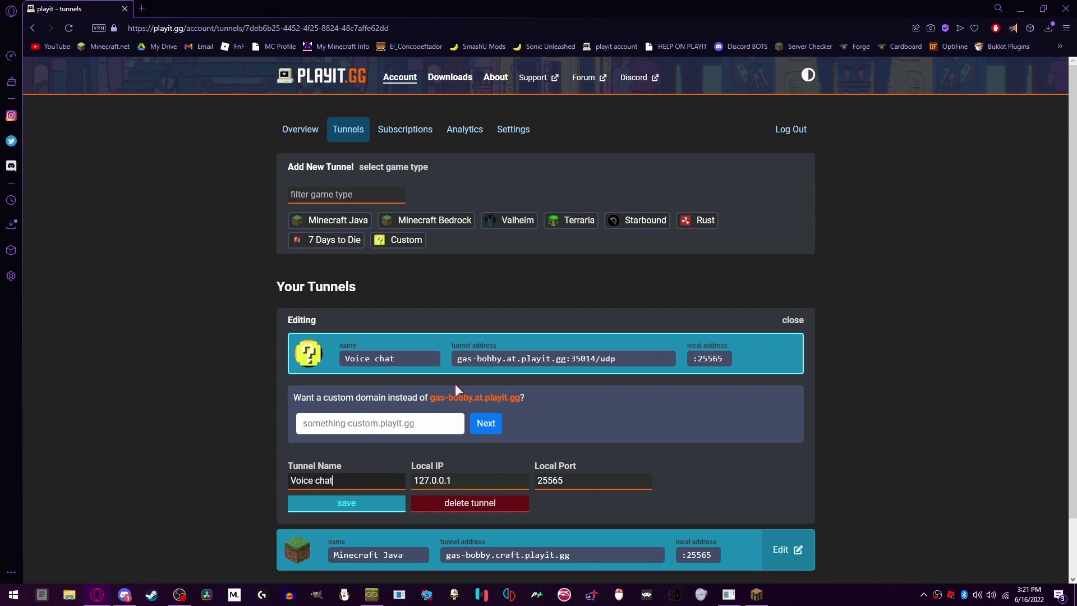
double_click(576, 362)
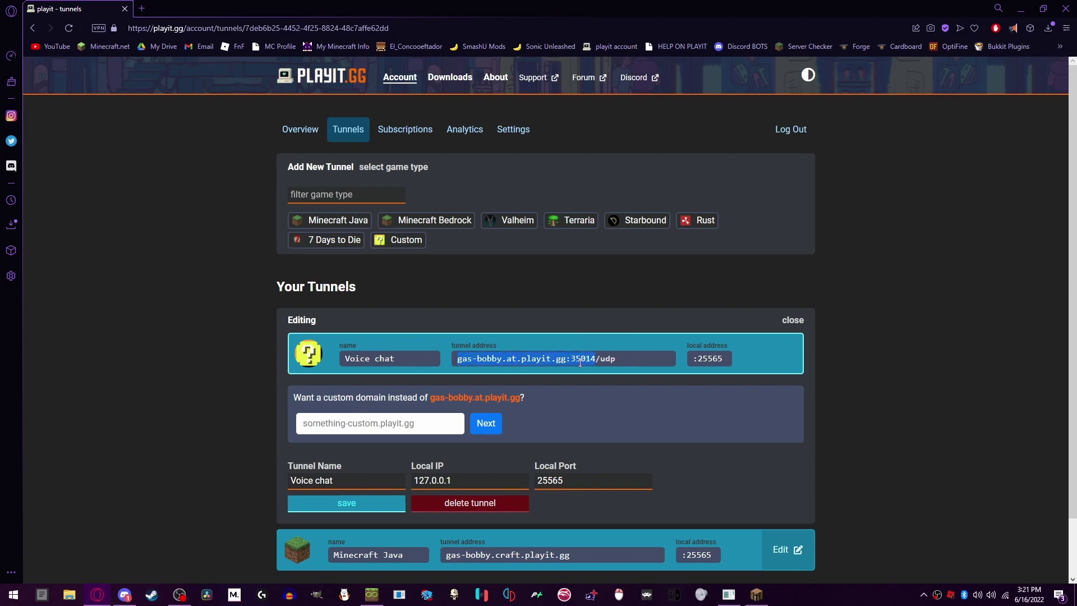
click(620, 367)
click(573, 478)
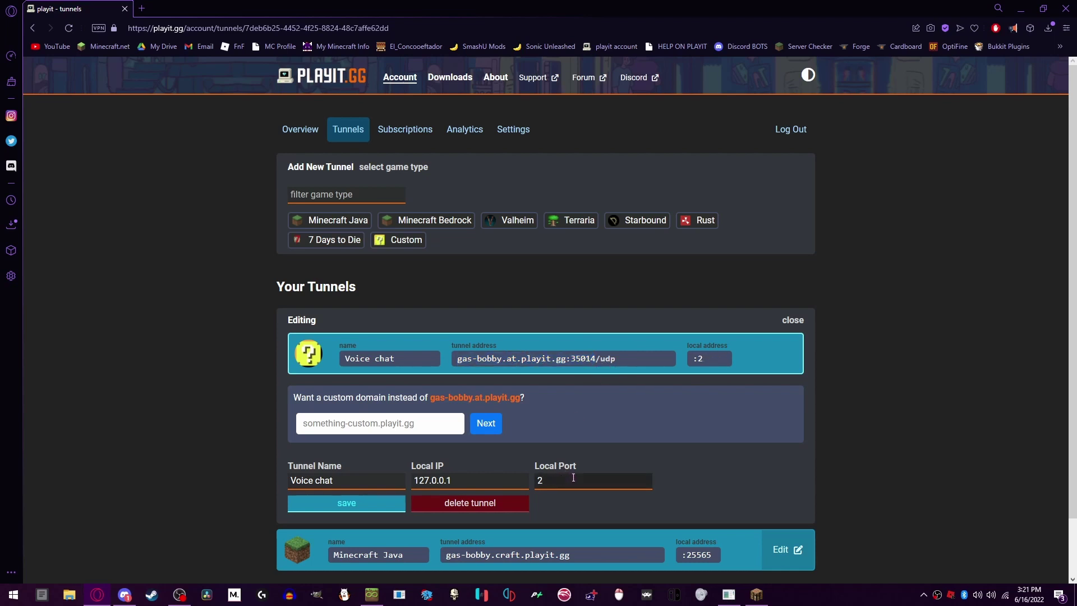
key(BackSpace)
text(35014)
click(340, 504)
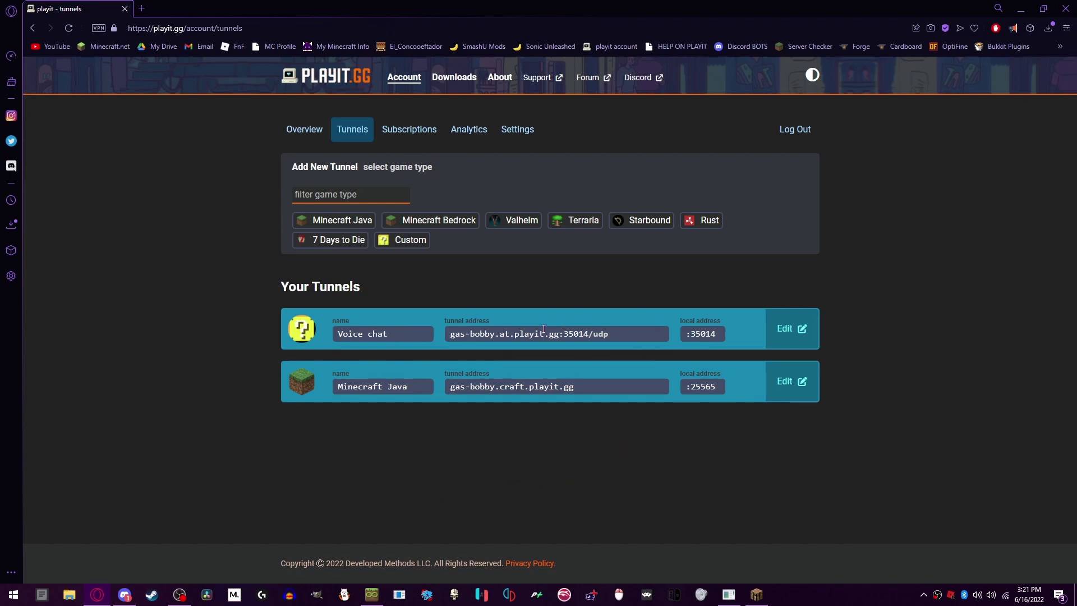
click(729, 594)
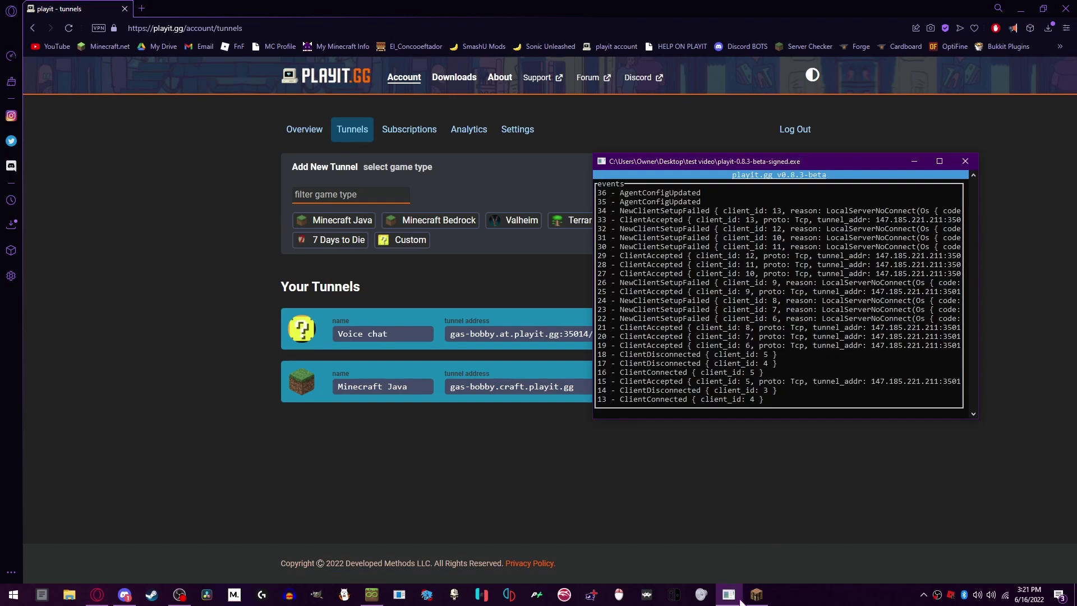
Start the Spigot server by running run.bat in the test video folder
click(69, 594)
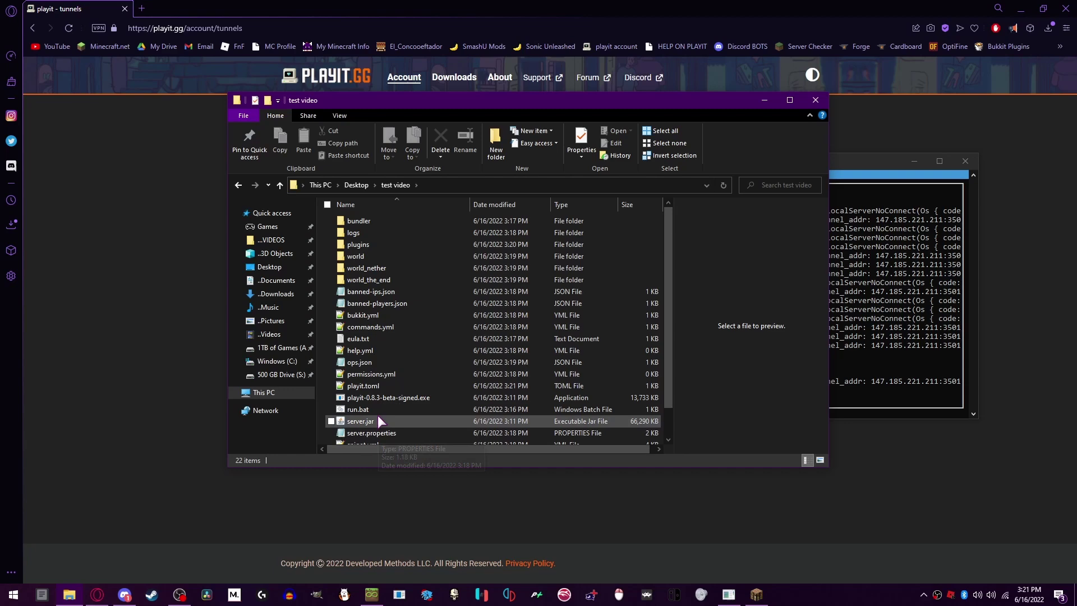
double_click(377, 412)
click(379, 337)
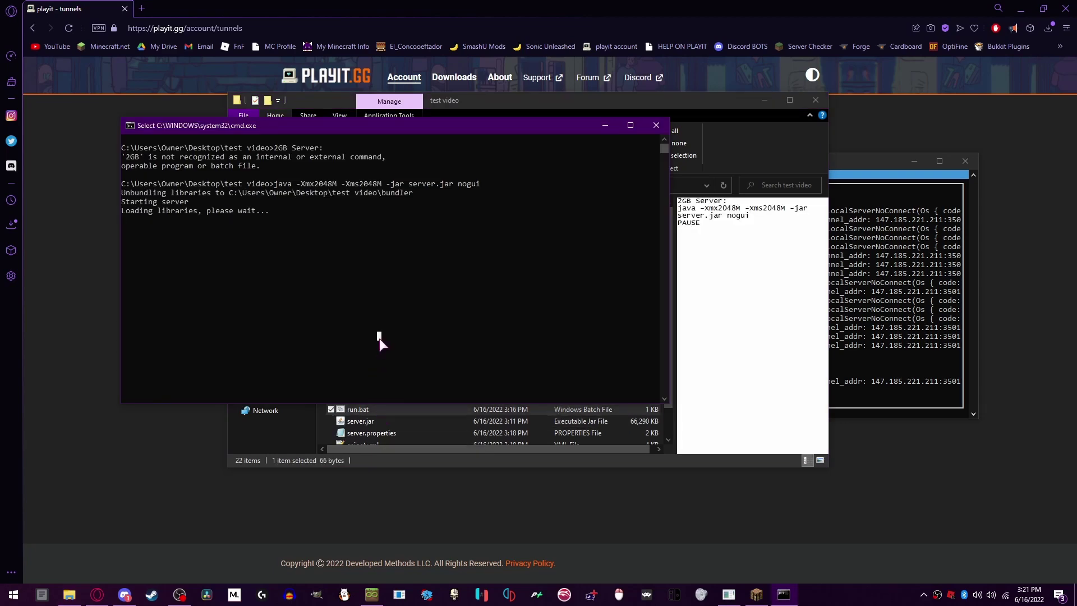
right_click(380, 338)
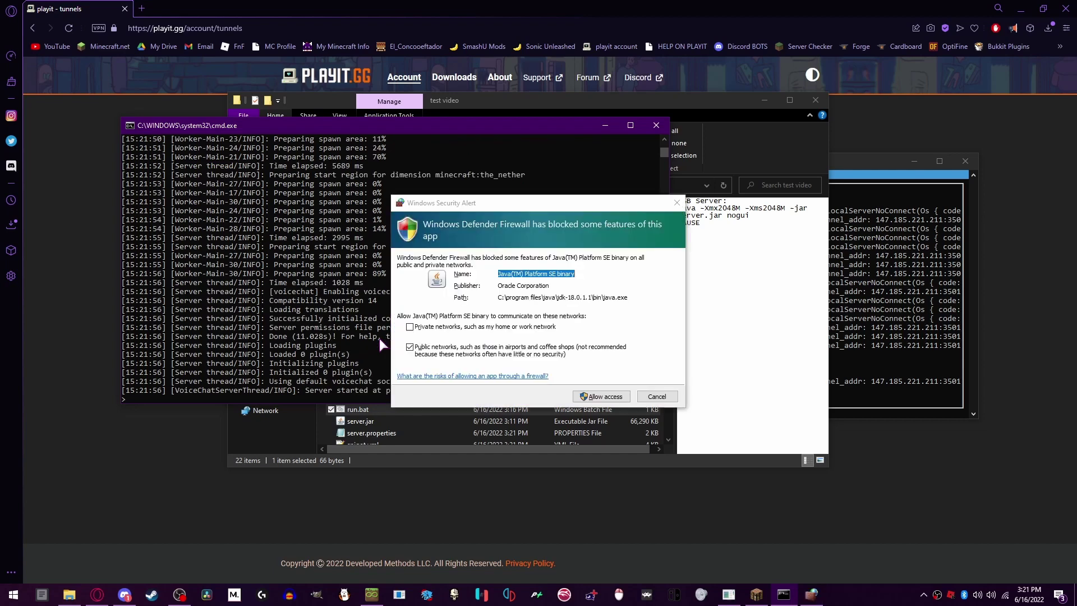
Allow Java through the firewall and confirm voicechat loaded on port 24454 in the log
click(599, 396)
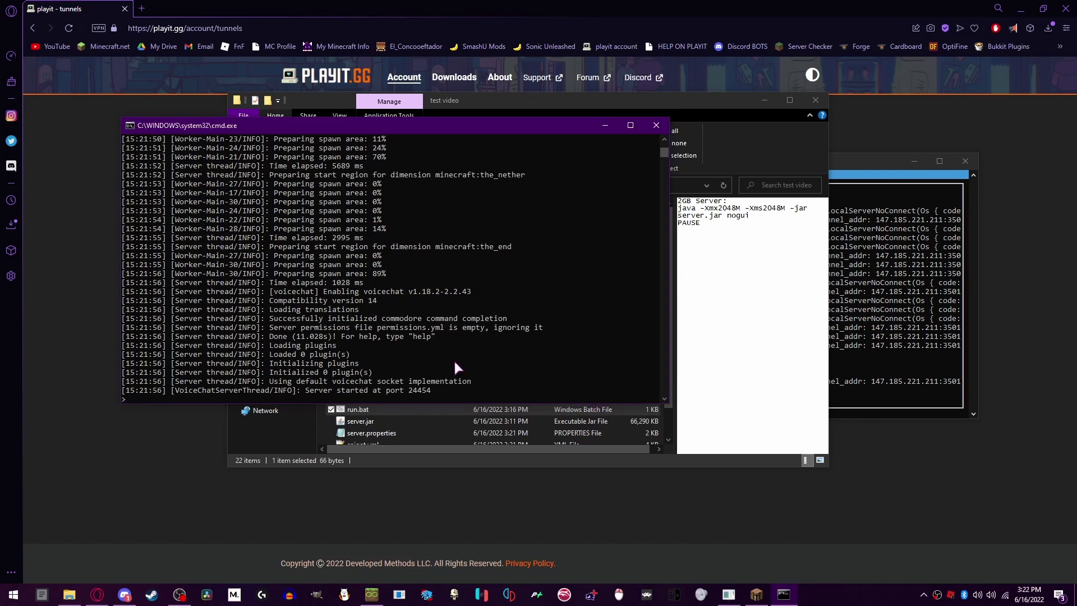
click(435, 384)
click(389, 326)
scroll(389, 325, up, 10)
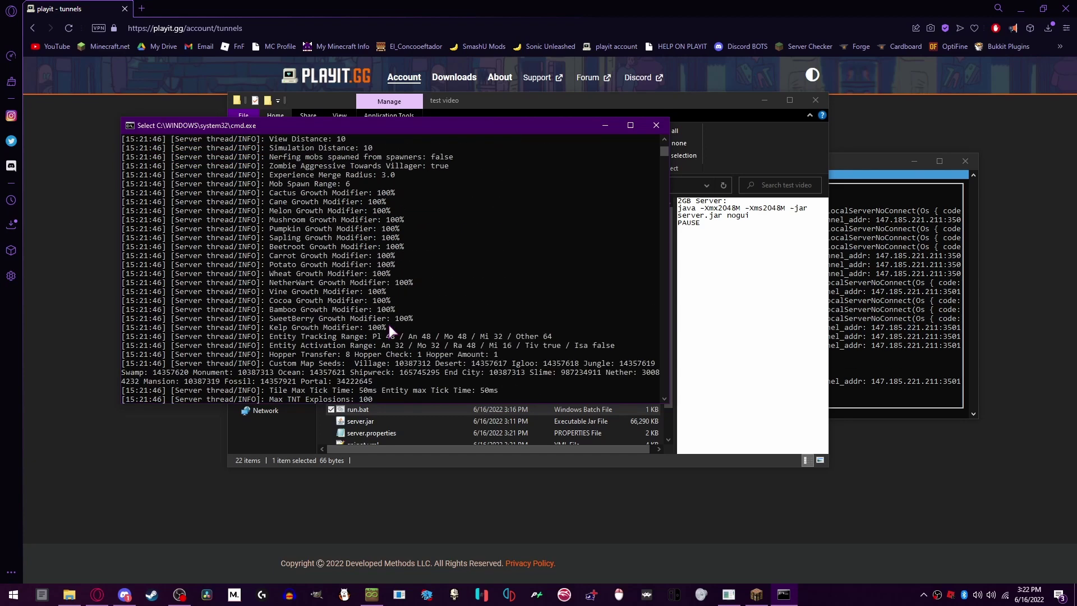
scroll(388, 324, down, 8)
scroll(389, 326, down, 2)
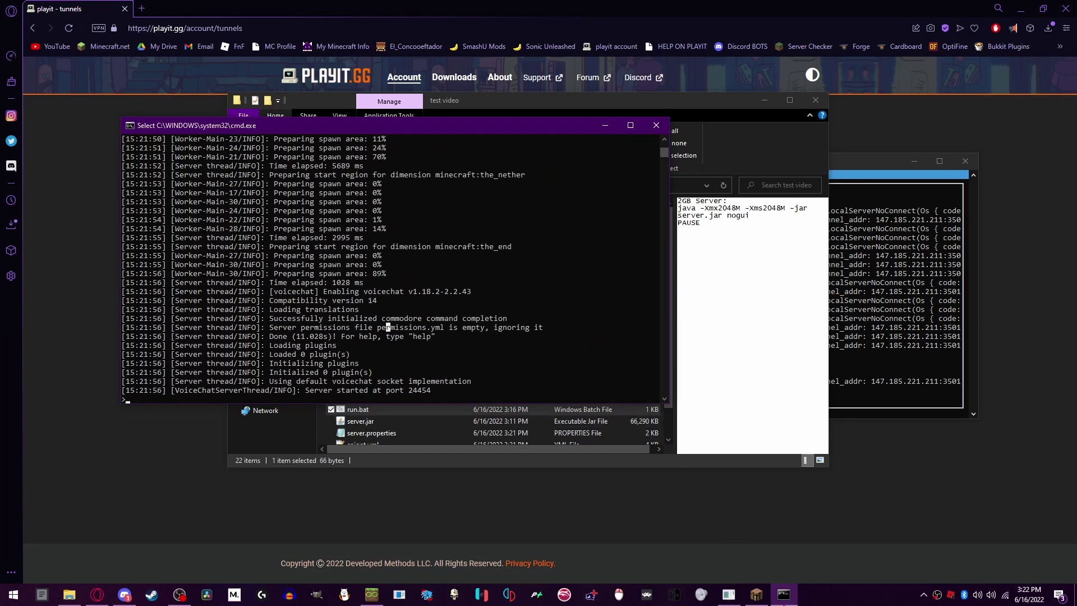
click(756, 595)
Rejoin Minecraft Server, walk around noting 'Voice chat not connected', then open the Game Menu
click(194, 328)
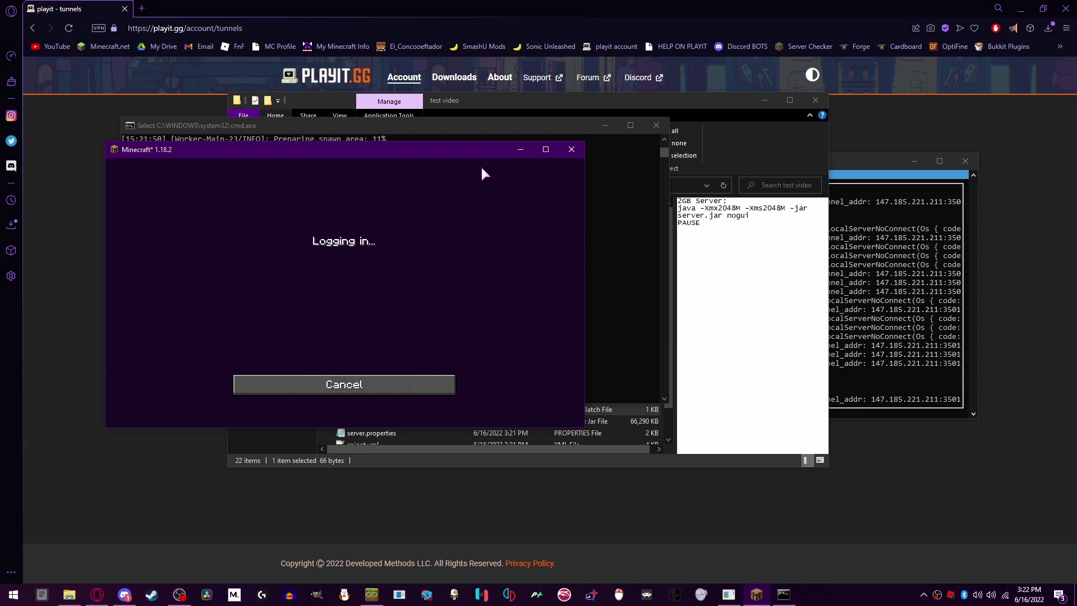
drag(459, 150, 680, 149)
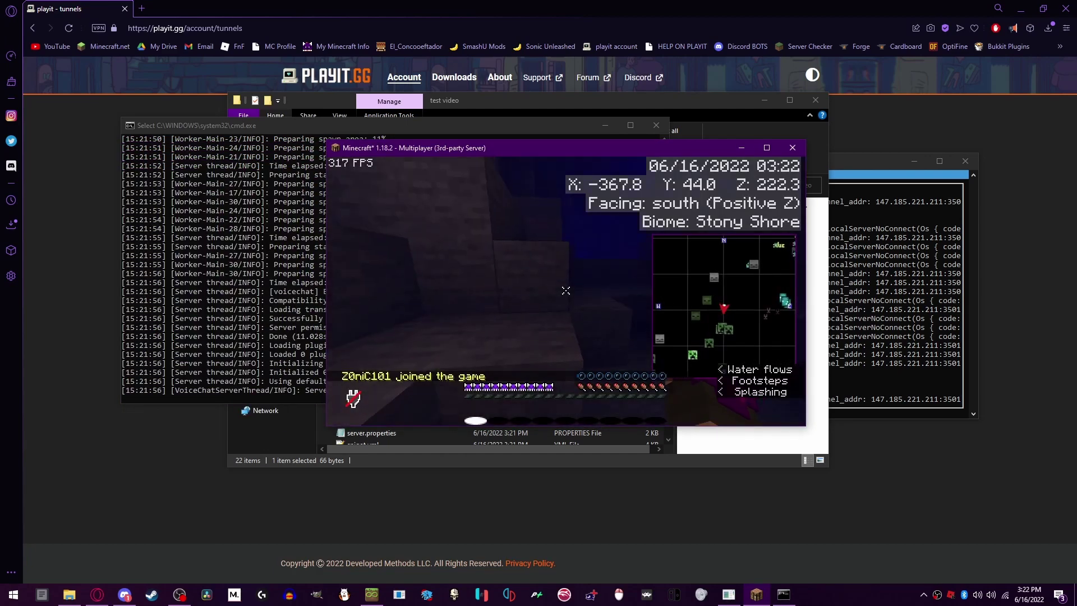
key(w)
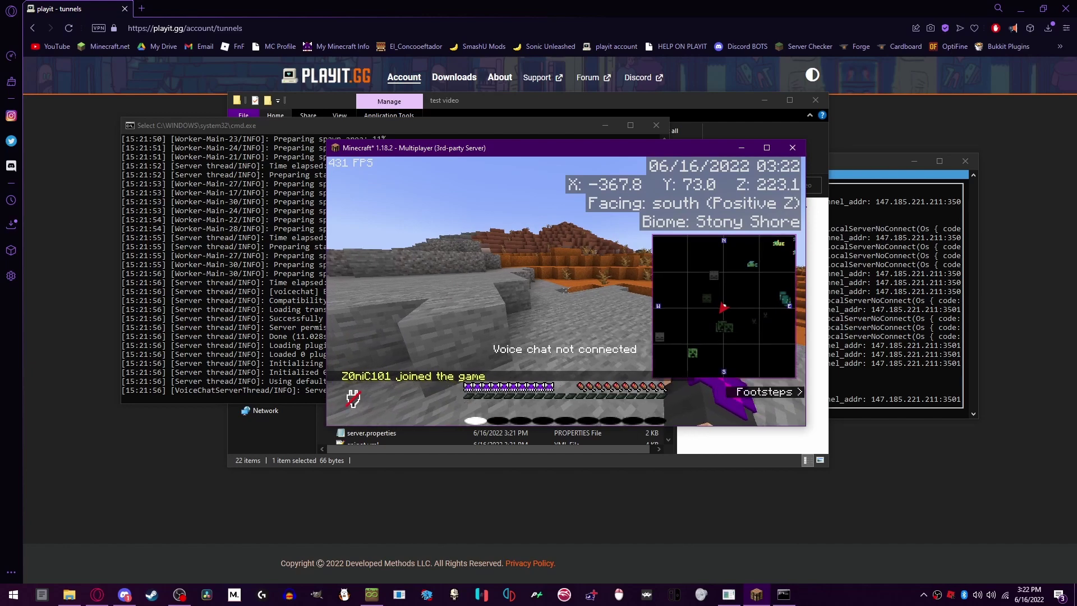
key(w)
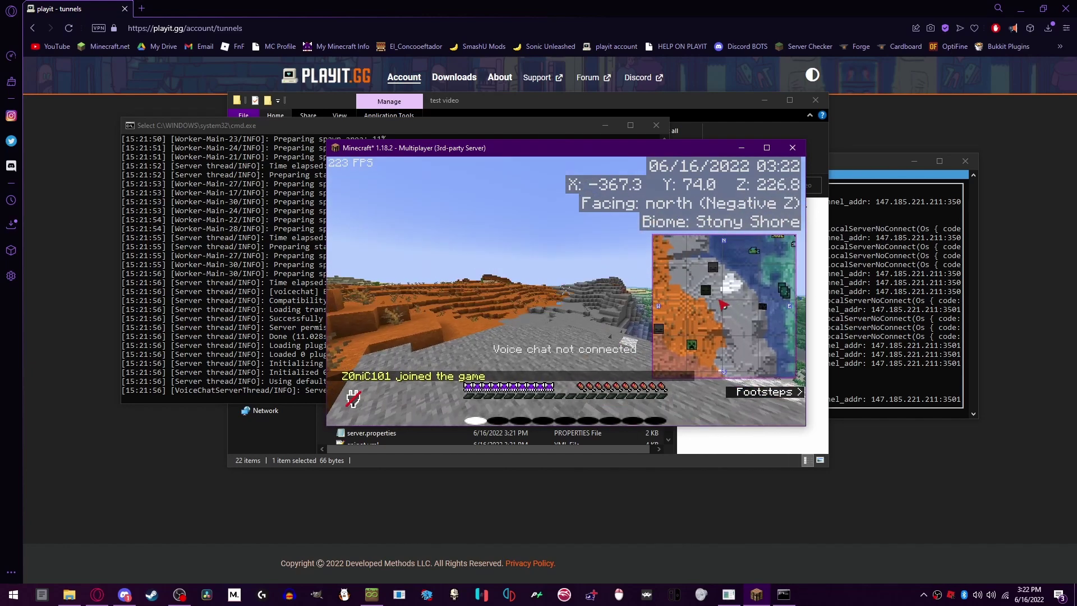
key(Escape)
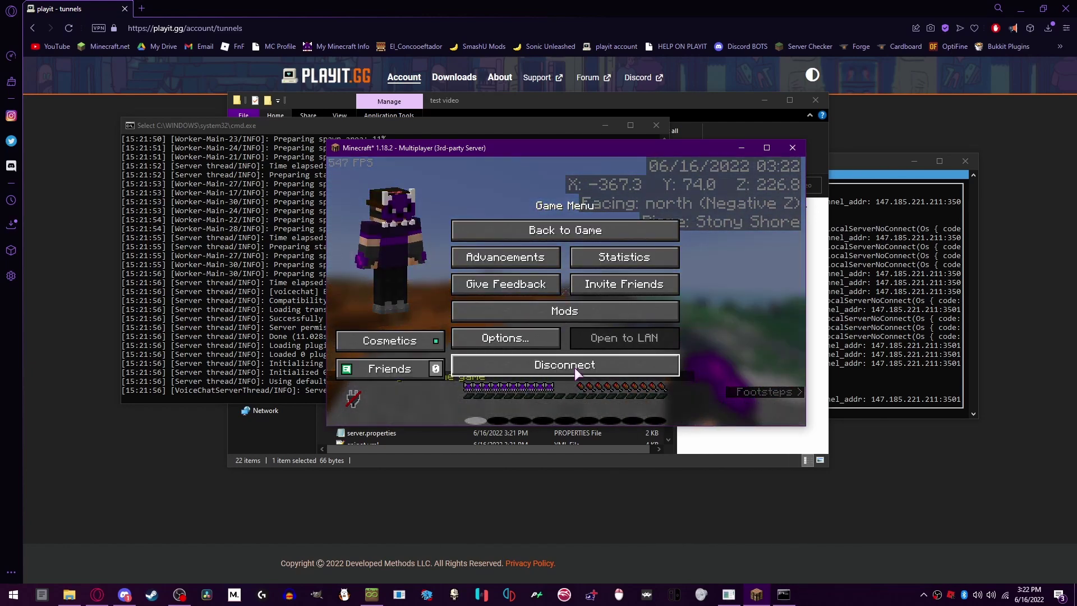
Disconnect from the server, stop it with 'stop' in Command Prompt, and close the console
click(574, 368)
click(624, 343)
click(294, 337)
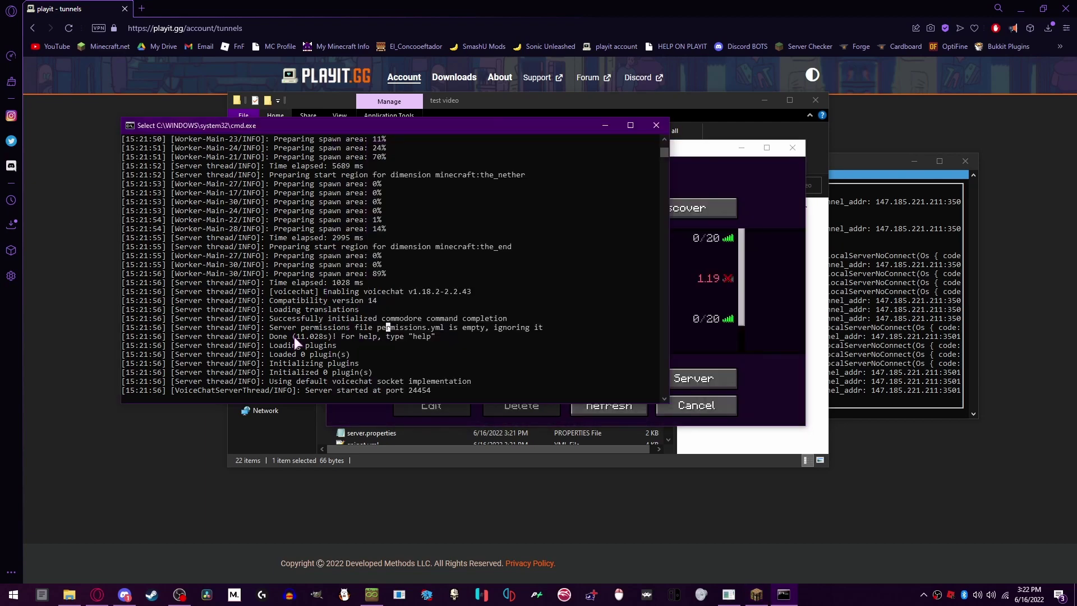
text(stop)
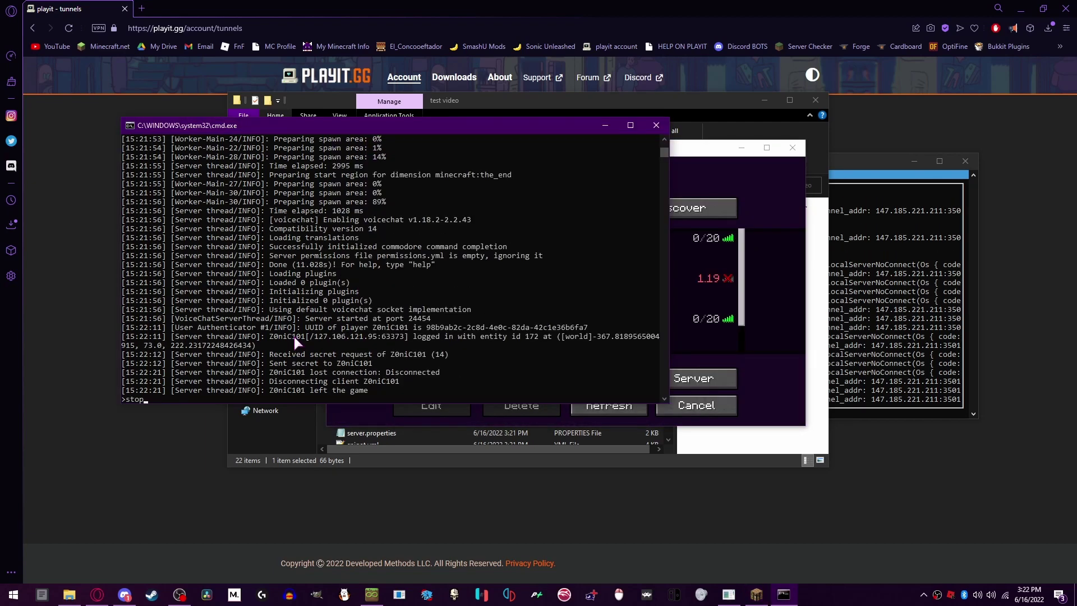
key(Return)
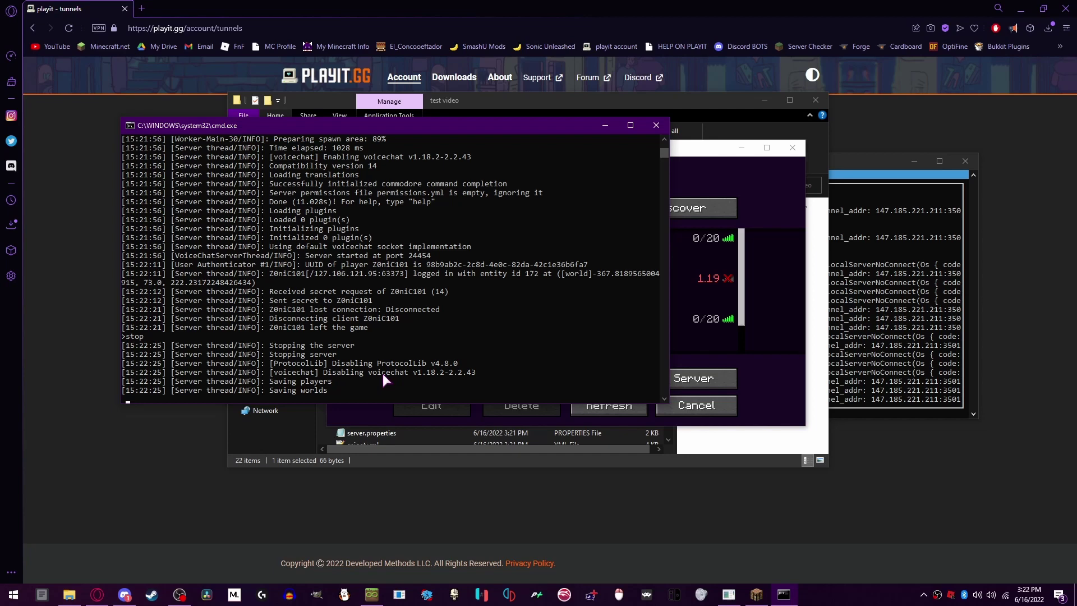
click(390, 274)
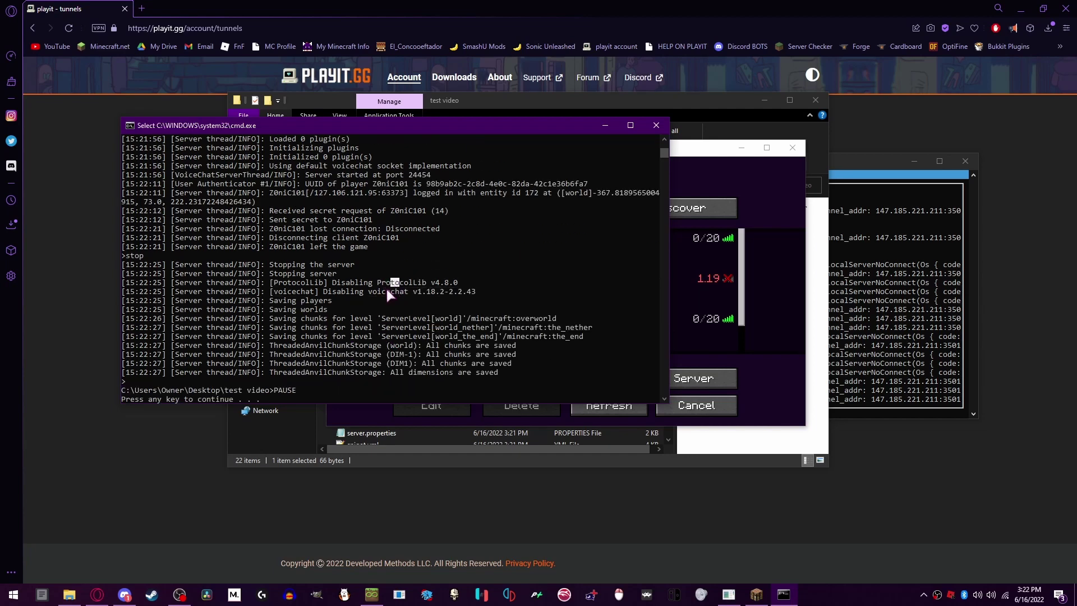
key(Return)
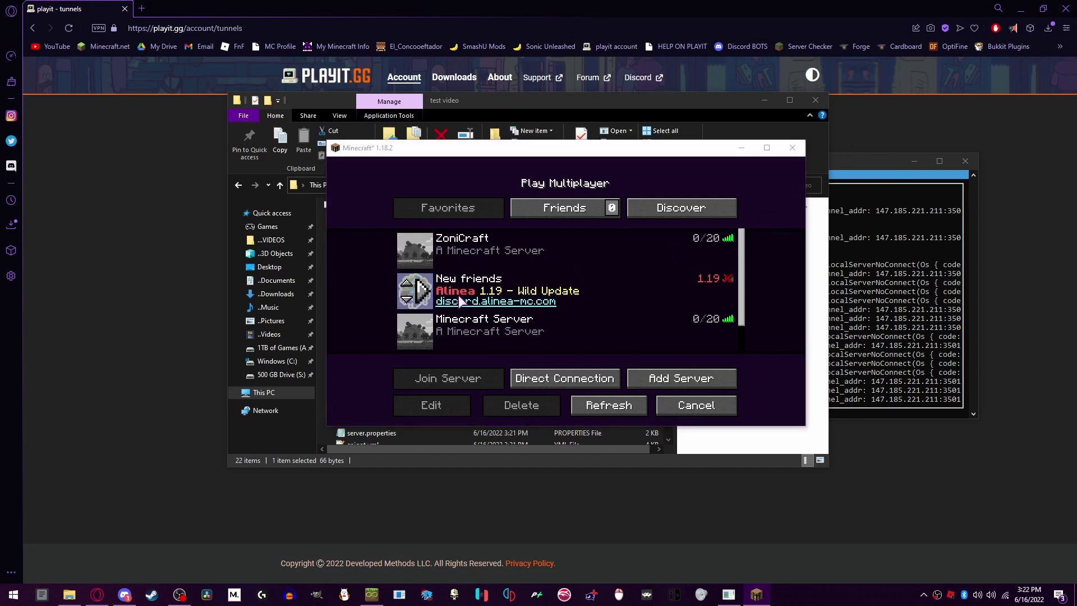
Open plugins > voicechat > voicechat-server.properties in Notepad
click(441, 118)
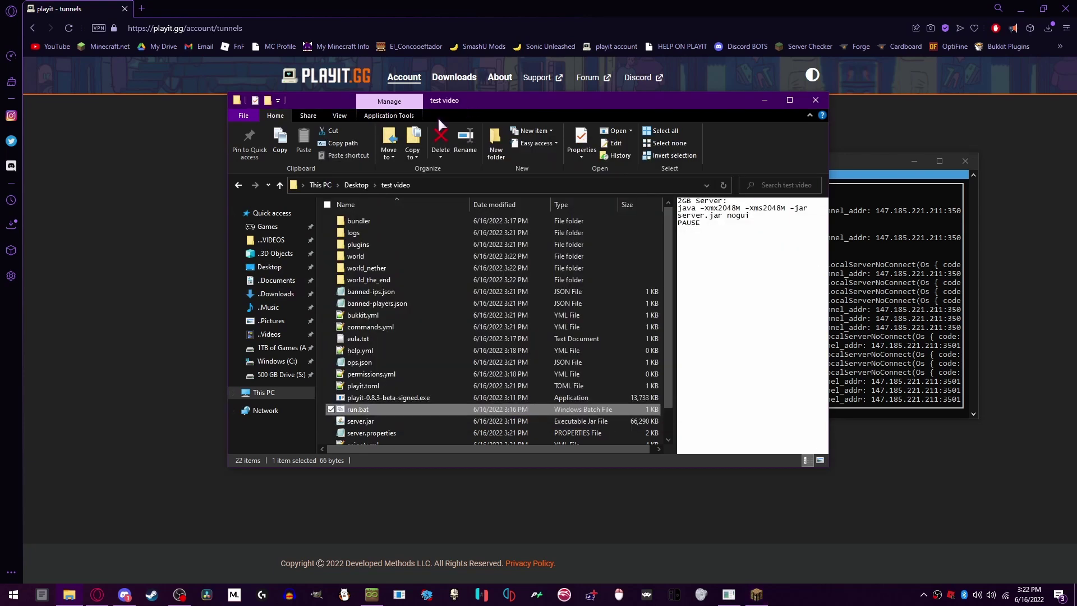
double_click(372, 244)
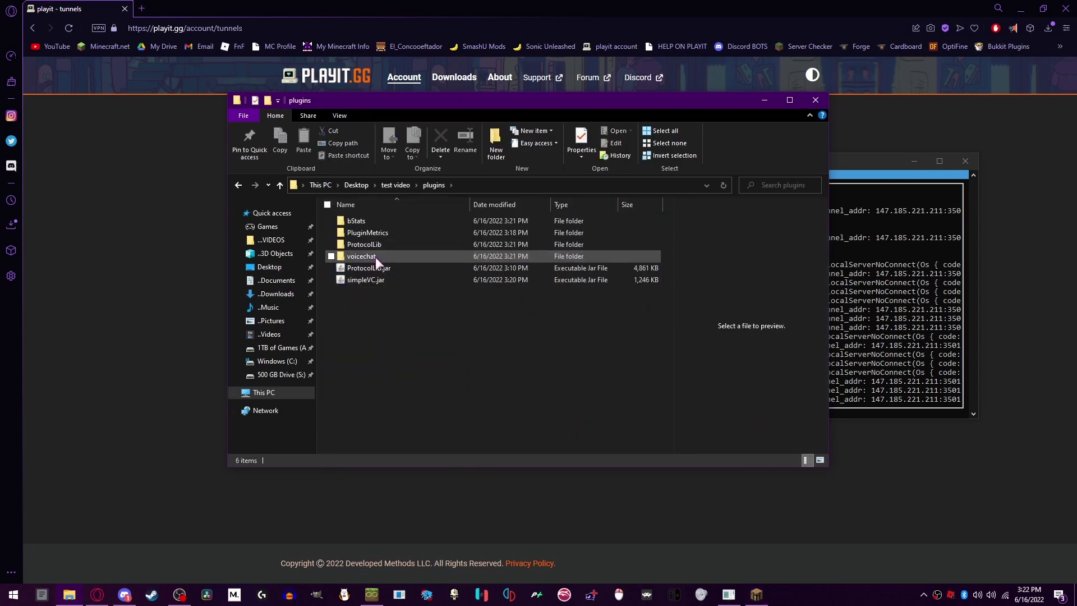
double_click(375, 257)
double_click(377, 233)
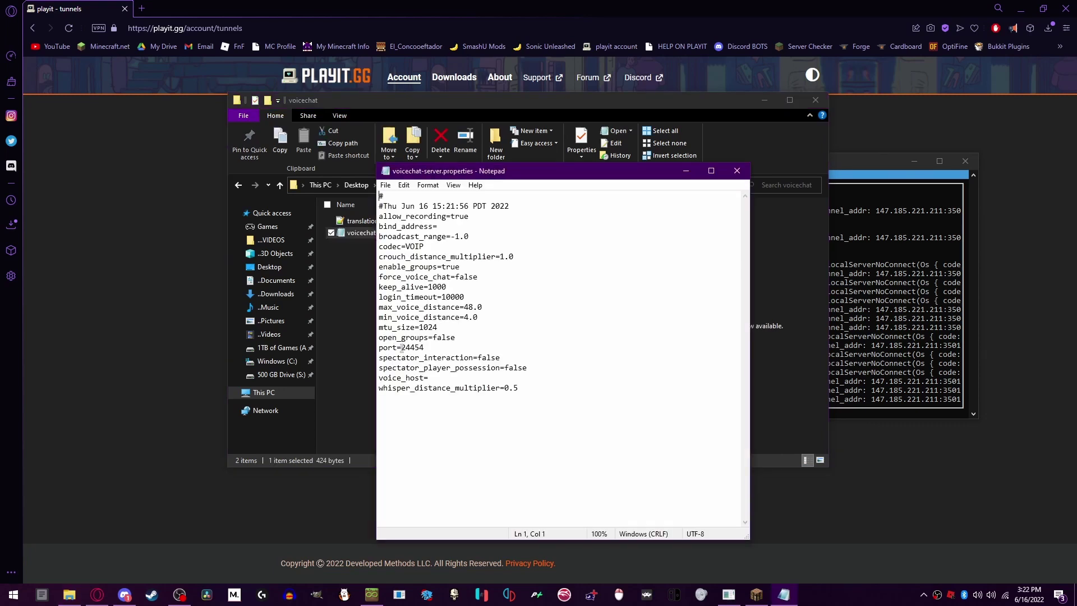
Replace the port value in voicechat-server.properties with 35014
drag(401, 348, 420, 348)
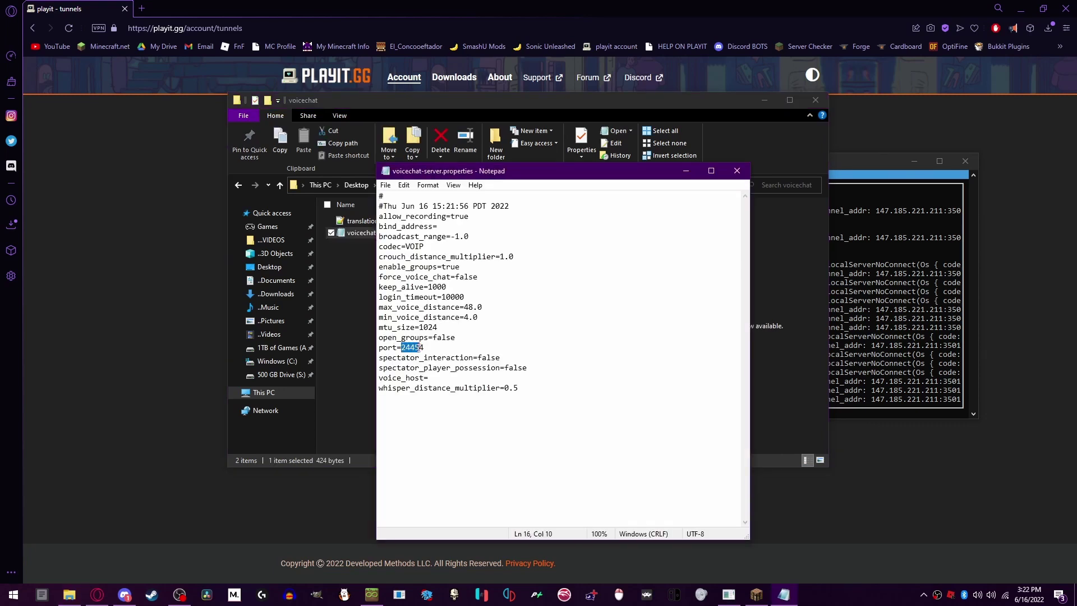
click(140, 291)
drag(451, 334, 575, 334)
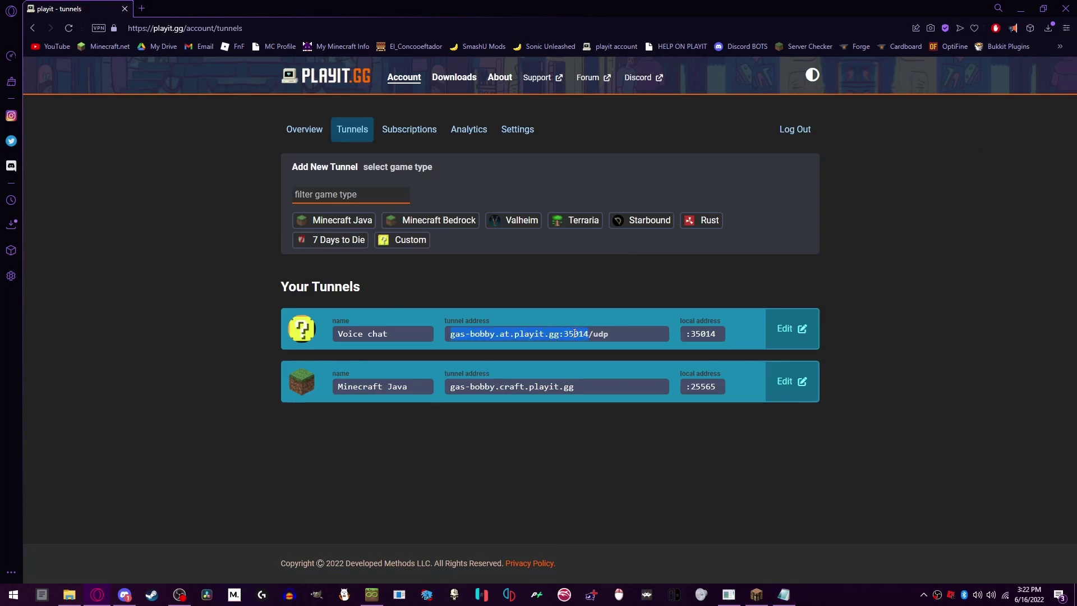
click(697, 334)
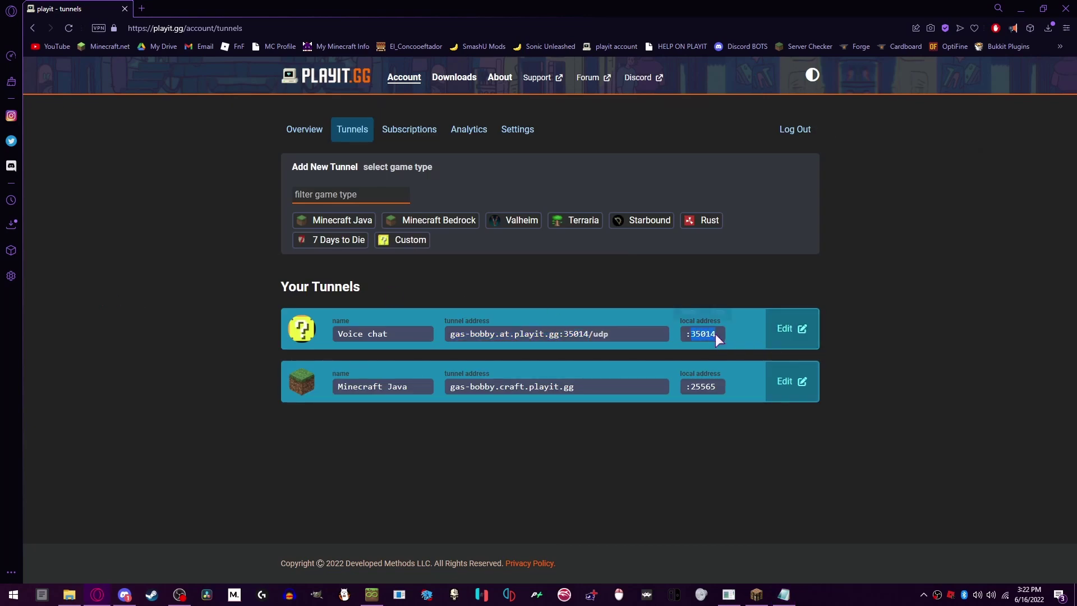
key(ctrl+c)
key(alt+Tab)
key(ctrl+v)
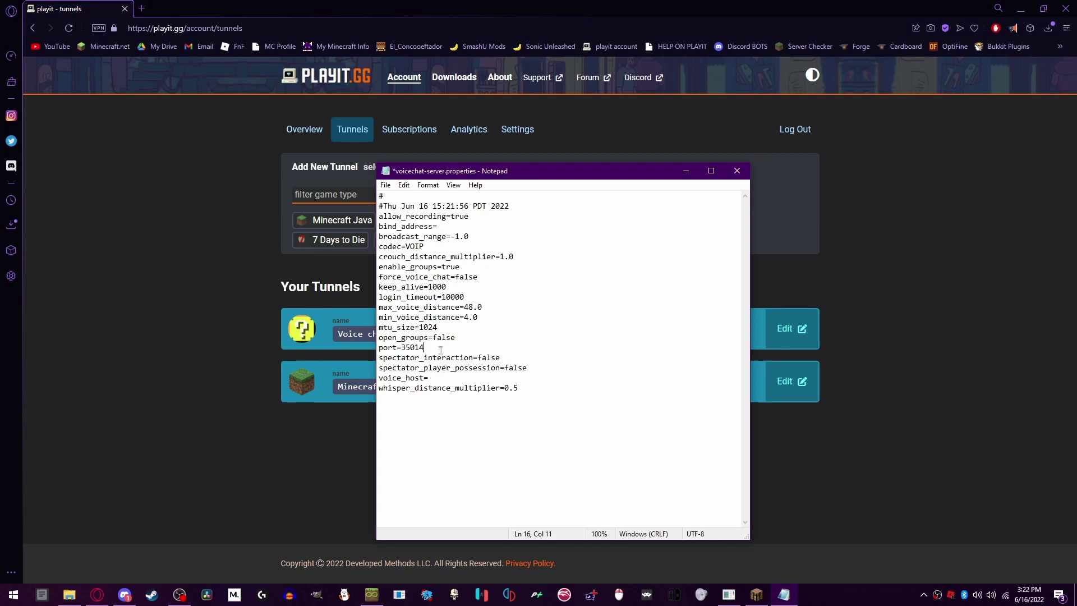
Set voice_host to gas-bobby.at.playit.gg, removing the :35014 suffix
click(314, 387)
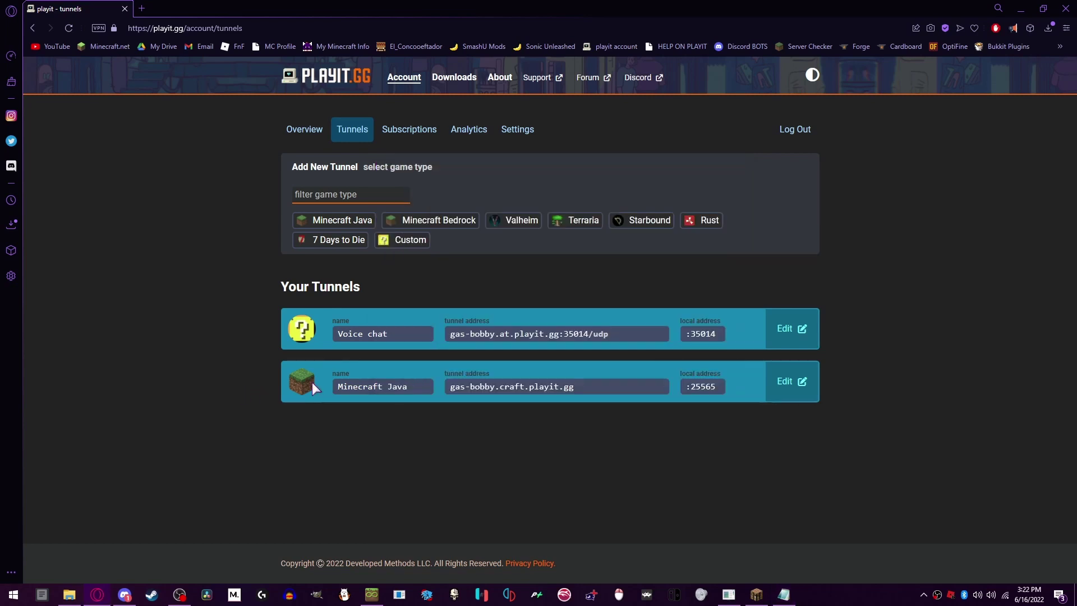
click(512, 335)
key(alt+Tab)
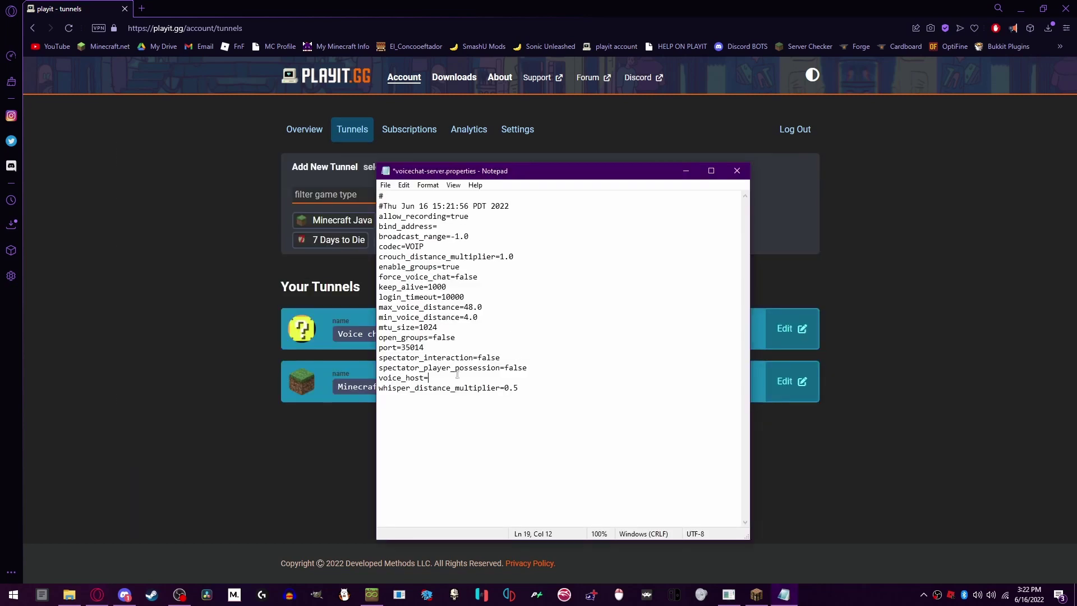
key(ctrl+v)
drag(528, 379, 553, 379)
key(BackSpace)
drag(431, 382, 521, 381)
Recheck the Voice chat tunnel address on playit.gg, then save and close the properties file
click(301, 428)
click(511, 136)
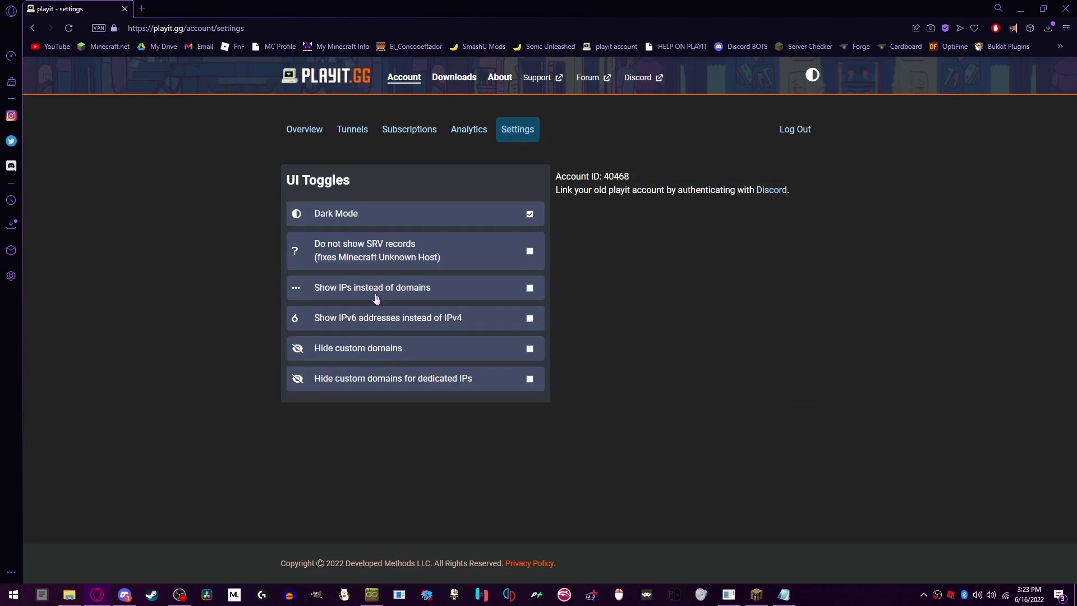
click(349, 134)
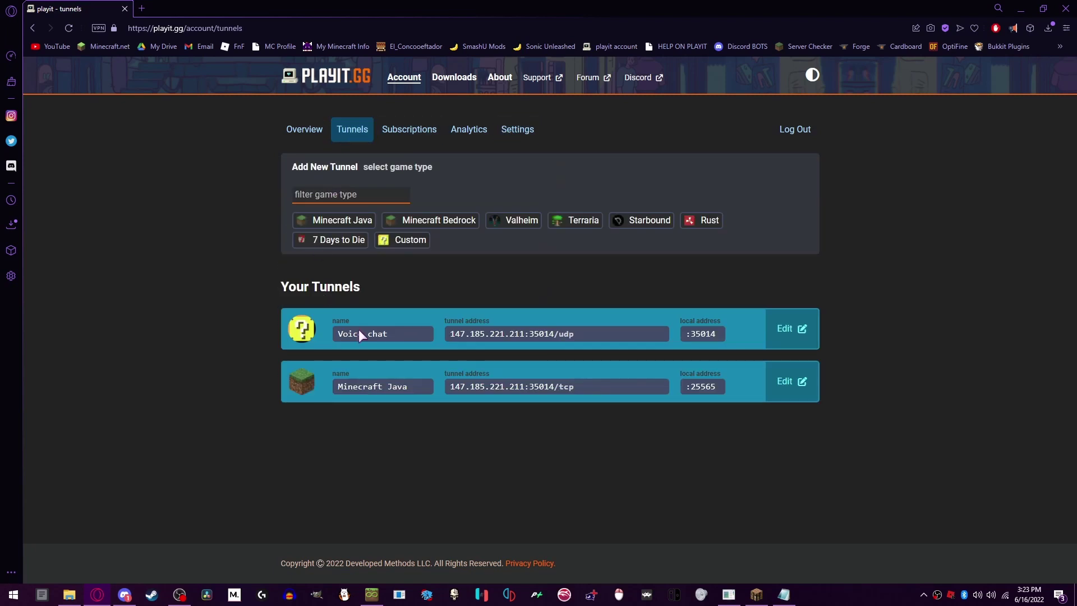
double_click(508, 335)
key(alt+Tab)
key(ctrl+s)
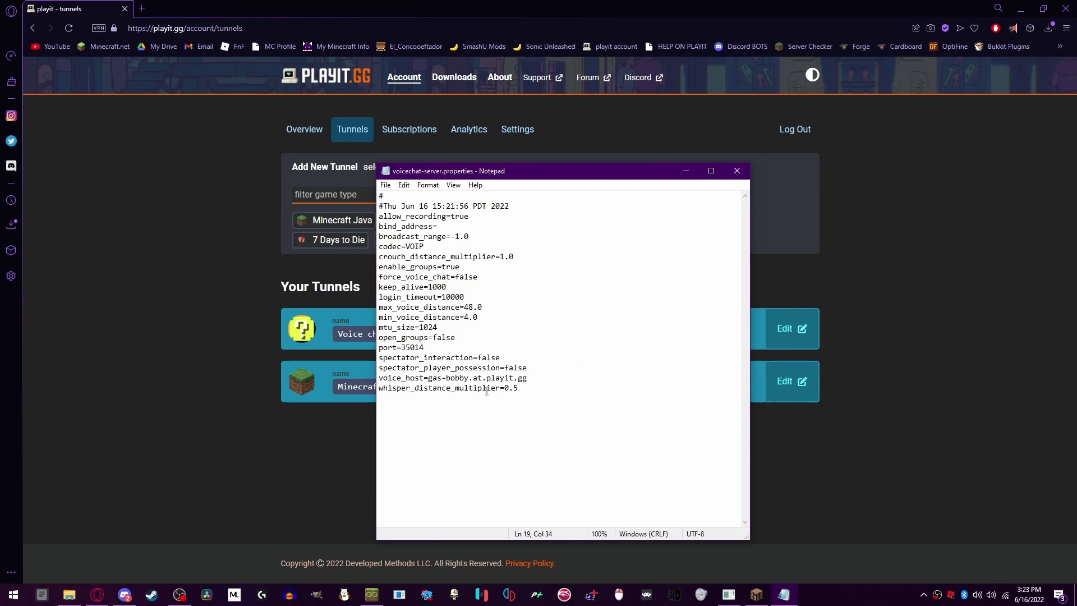
click(732, 172)
In the test video server folder, rename run.bat to _run.bat
click(71, 596)
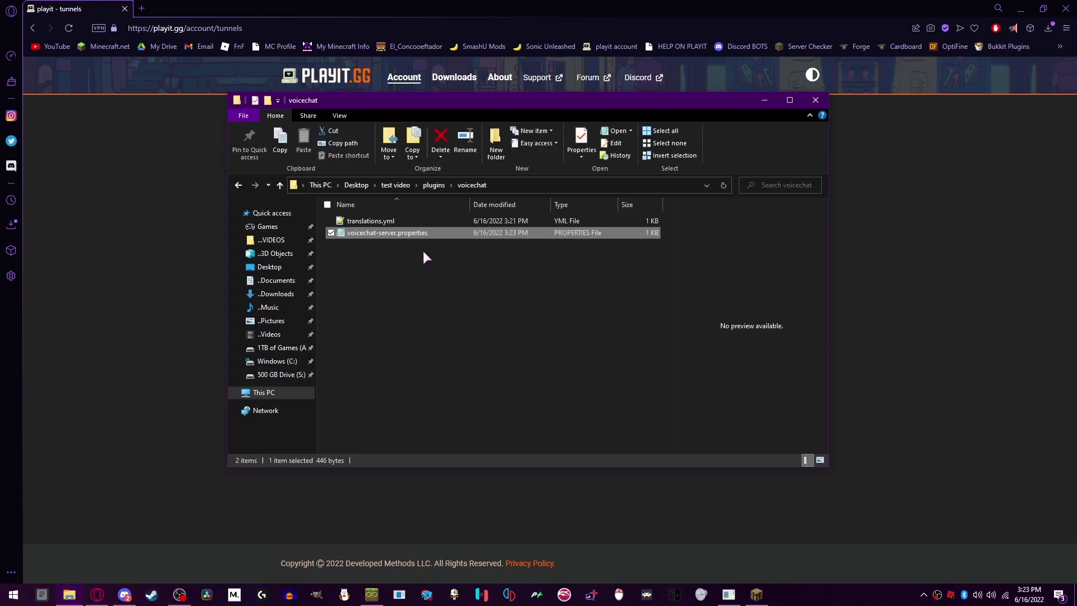
click(403, 185)
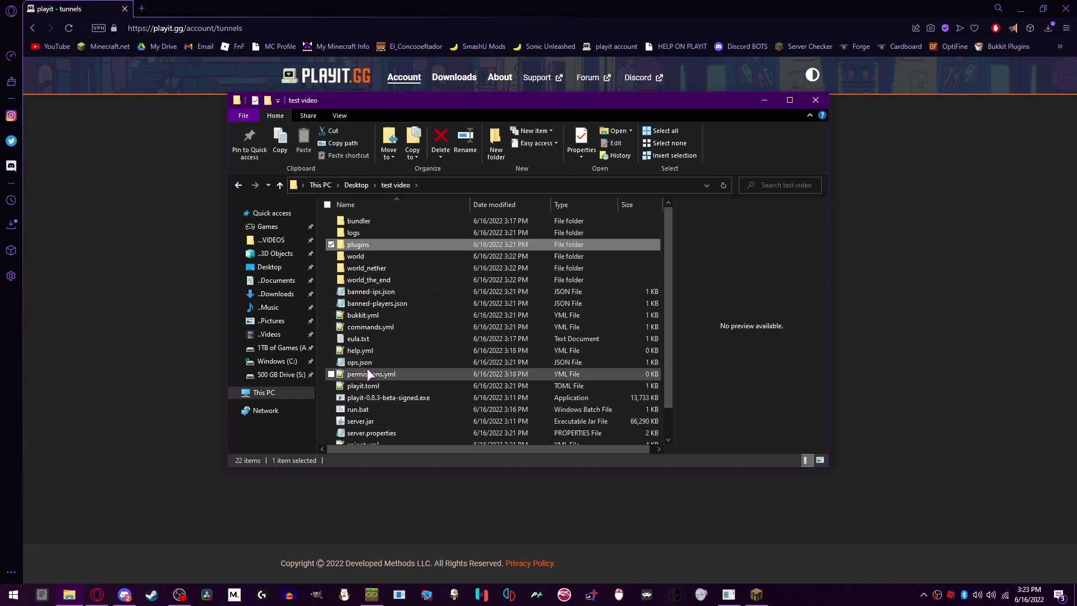
click(372, 409)
click(372, 409)
key(Home)
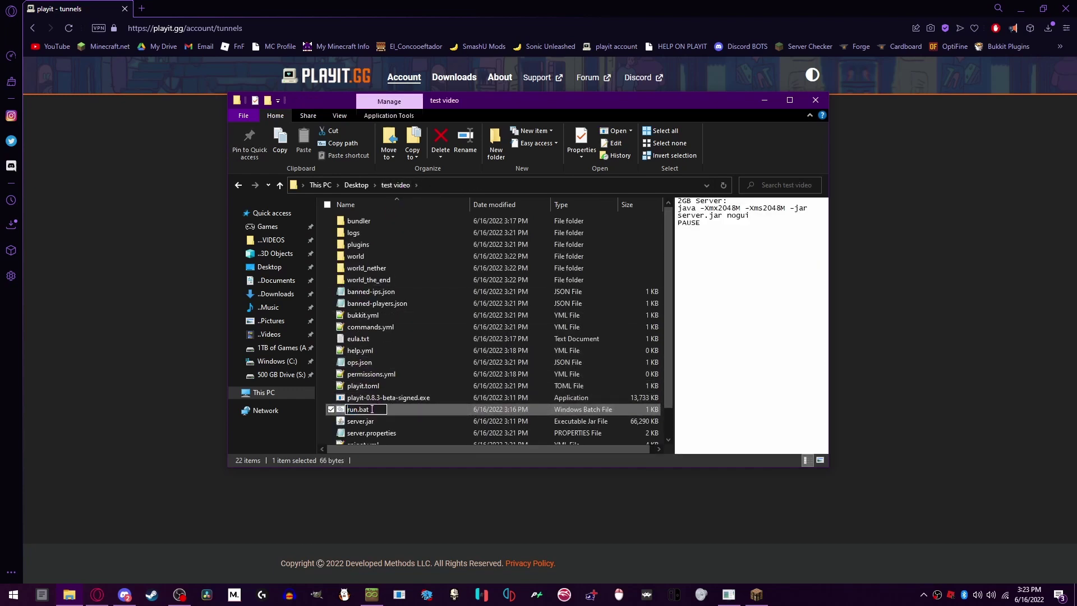
text(_)
key(Return)
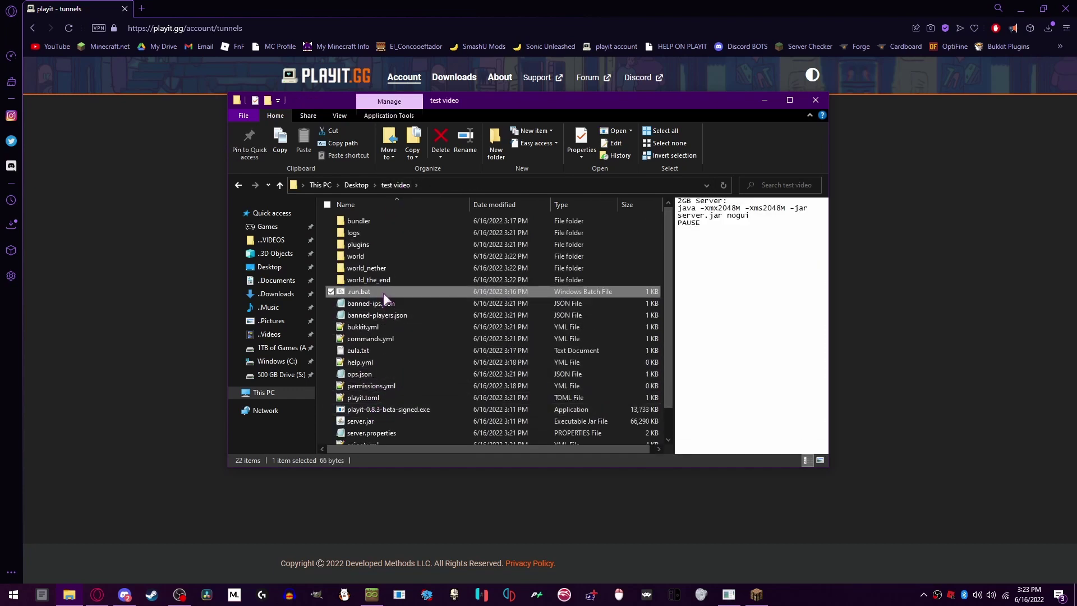
Launch _run.bat to start the server, bring up the playit tunnel console, and arrange both windows
double_click(383, 291)
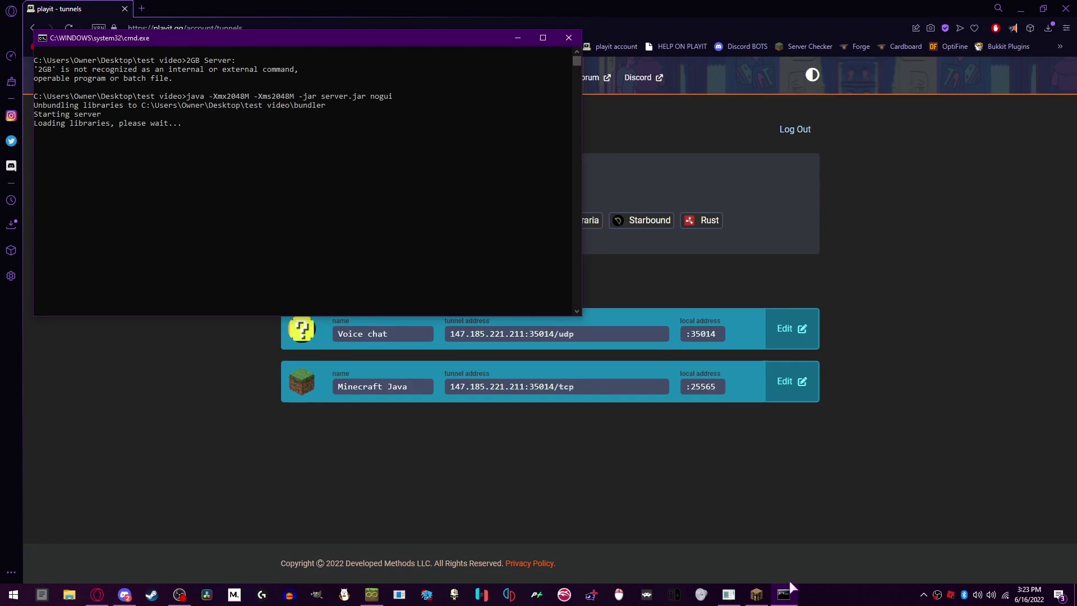
click(784, 594)
click(728, 595)
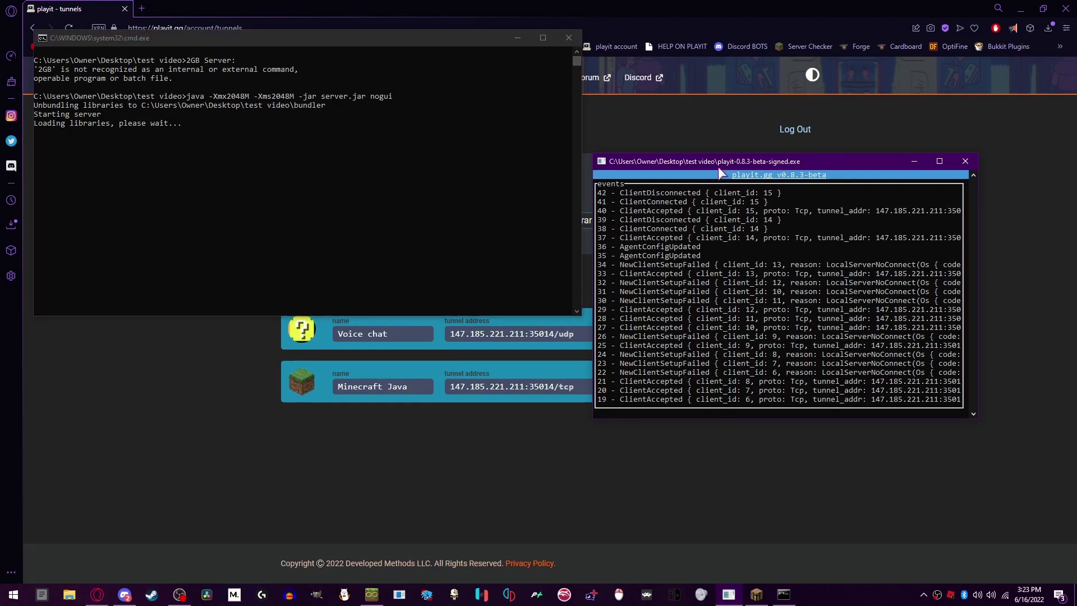
drag(718, 163, 809, 161)
drag(412, 42, 445, 158)
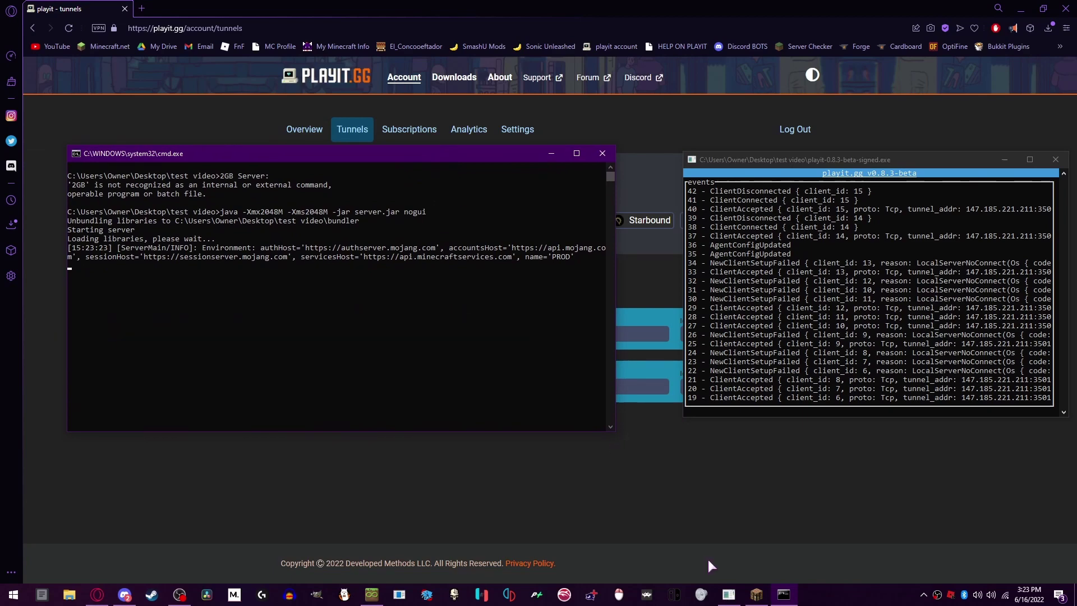
In Minecraft, refresh the multiplayer list, join Minecraft Server, and maximise the game window
click(756, 594)
click(613, 404)
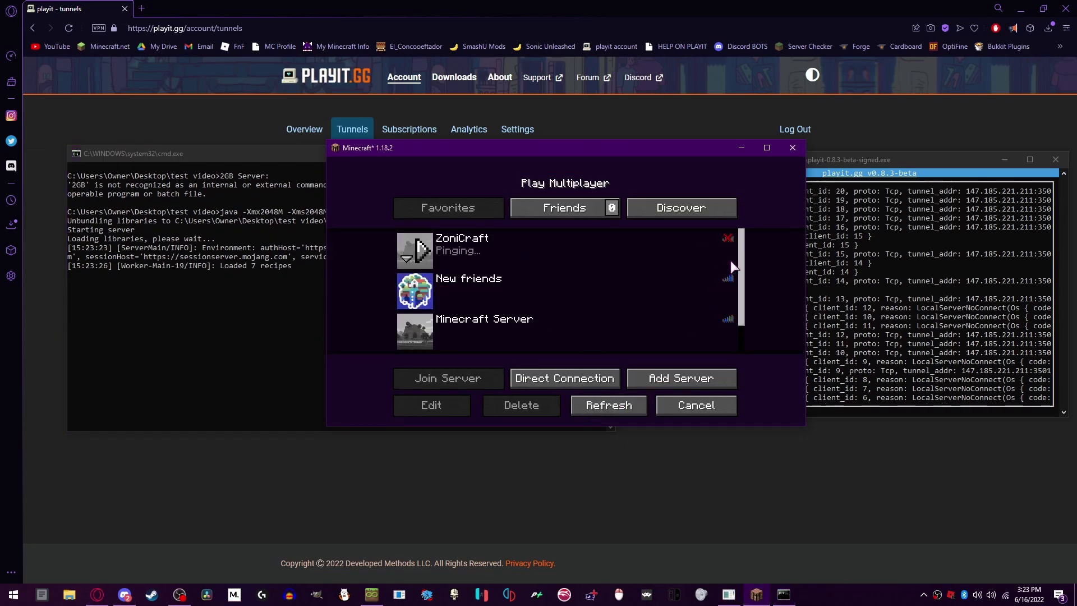
scroll(536, 311, down, 2)
click(425, 295)
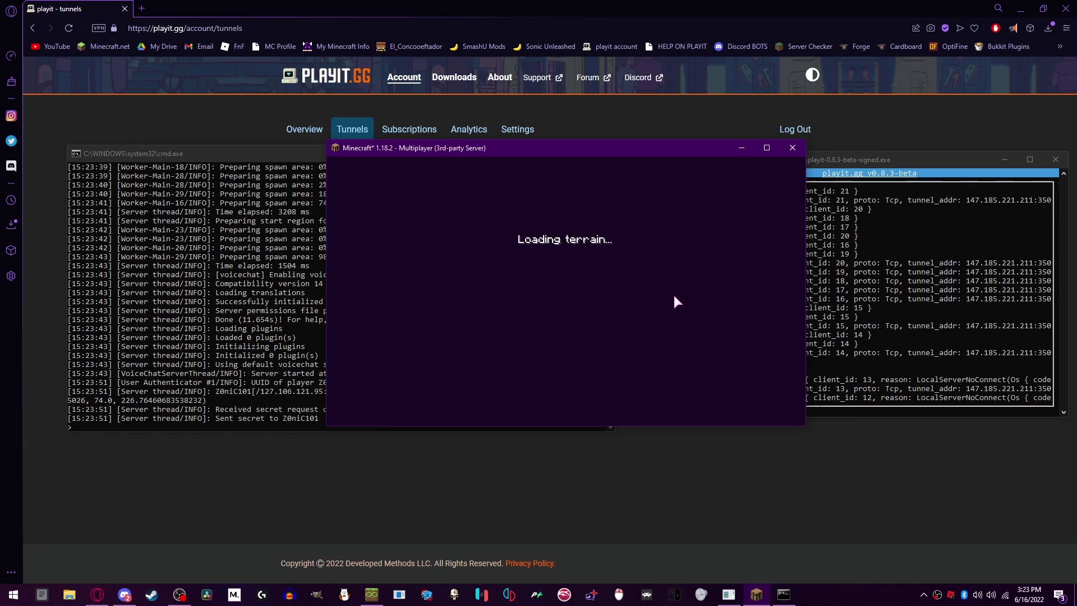
key(e)
click(766, 147)
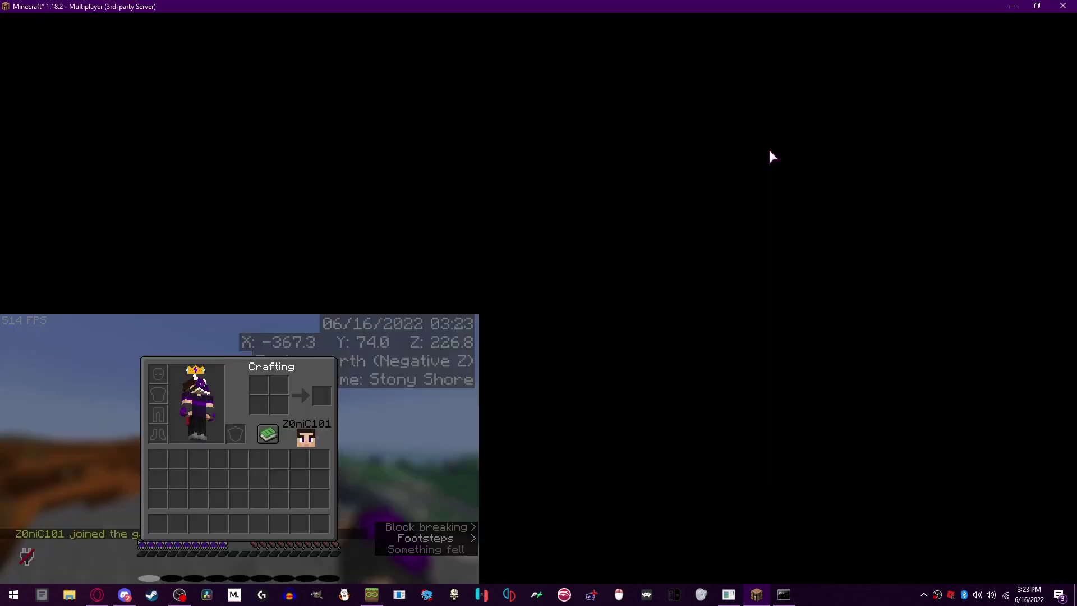
Create a voice chat group named 'tset' from the Voice Chat menu
key(e)
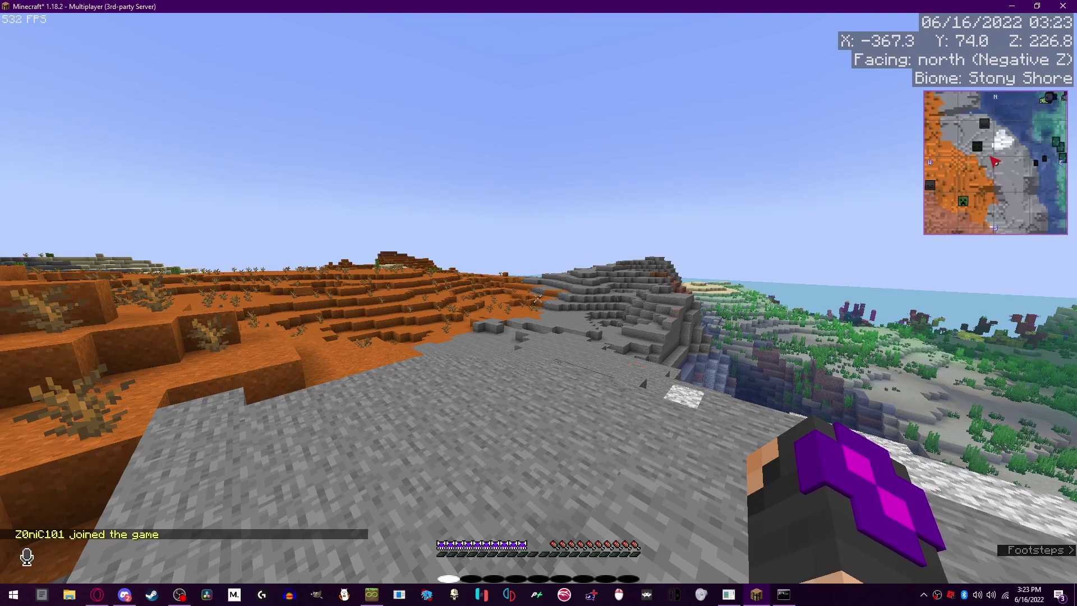
mouse_move(539, 303)
key(v)
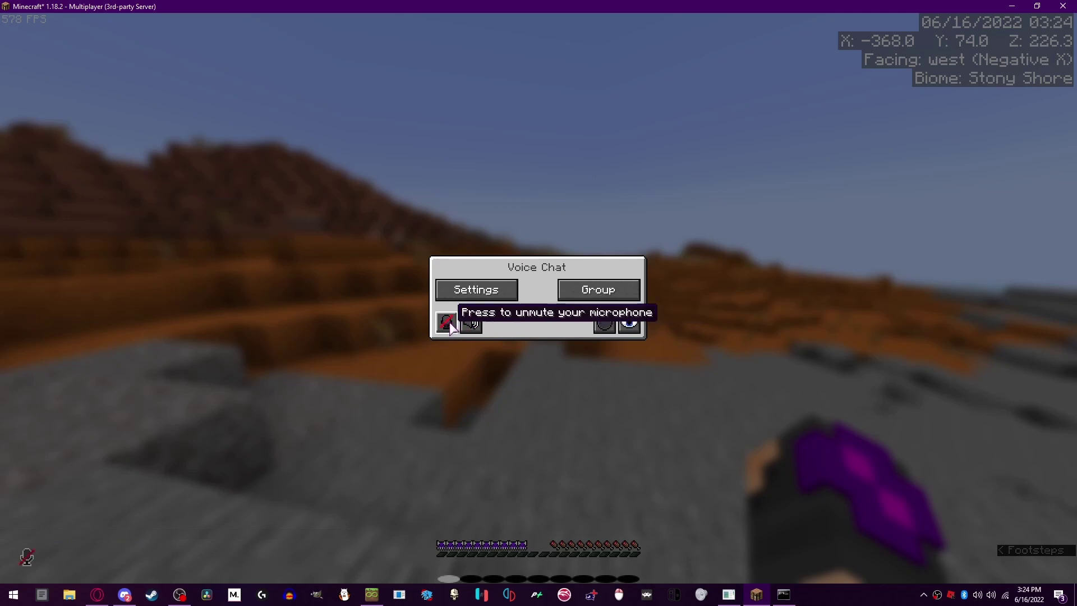
click(567, 291)
click(527, 524)
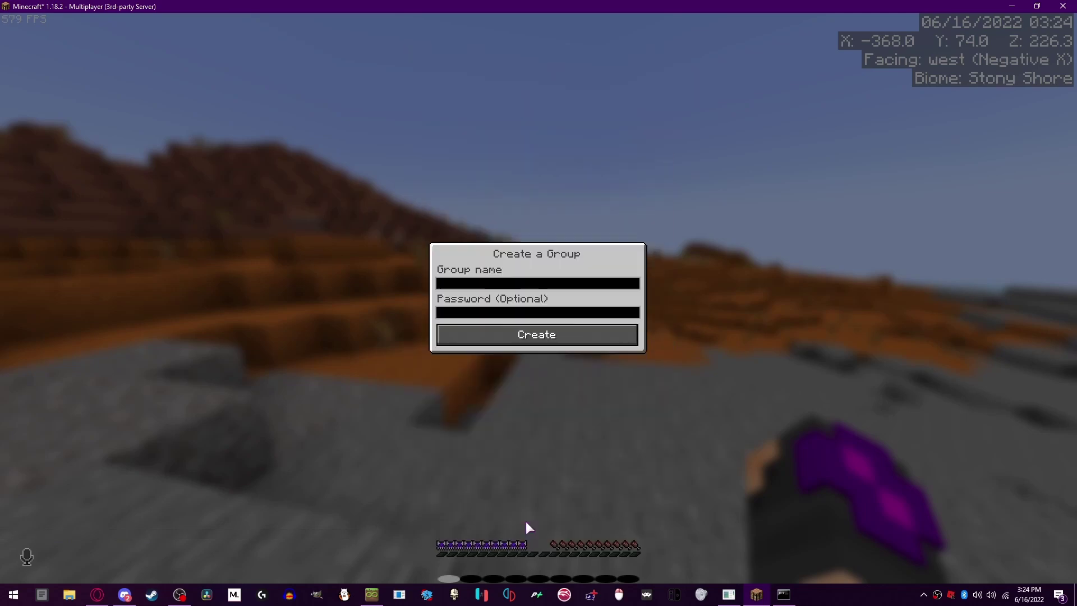
click(530, 287)
text(tset)
click(531, 336)
key(Escape)
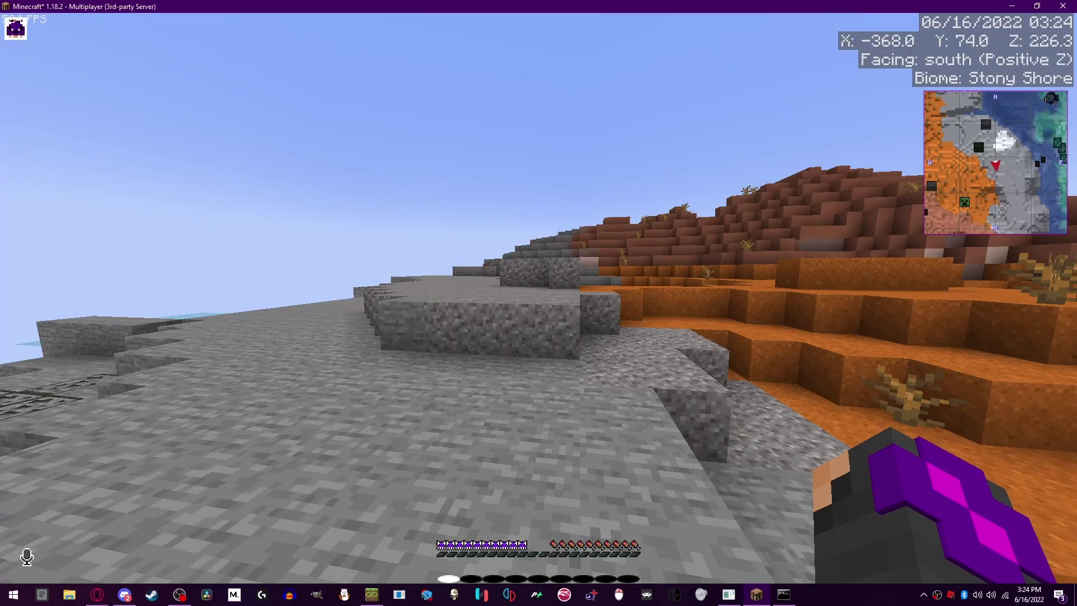
Walk around the world, finishing in the front camera view of the player
key(w)
key(w)
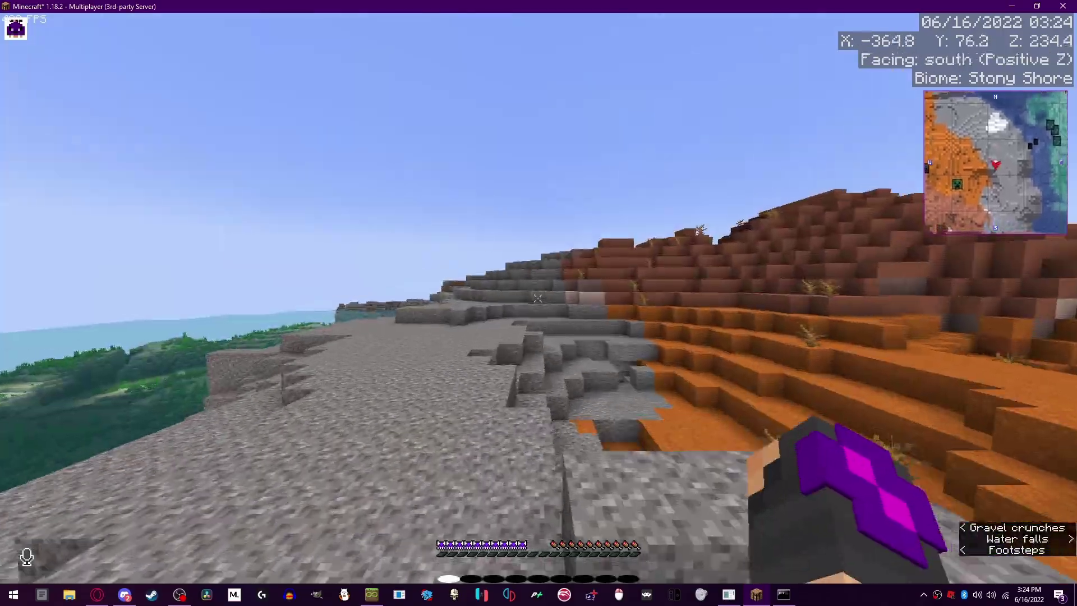
key(w)
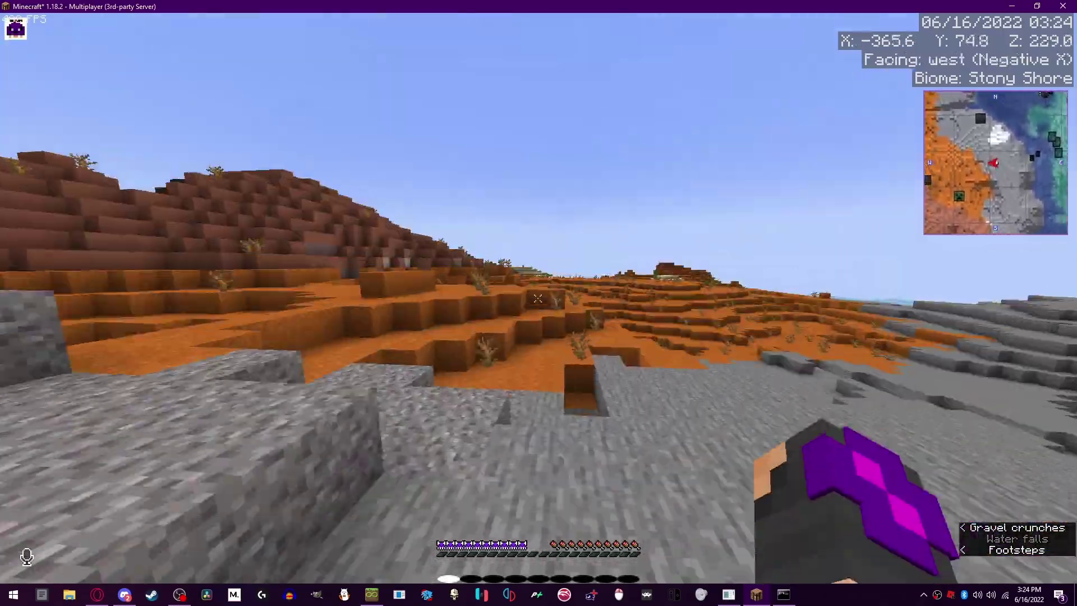
key(w)
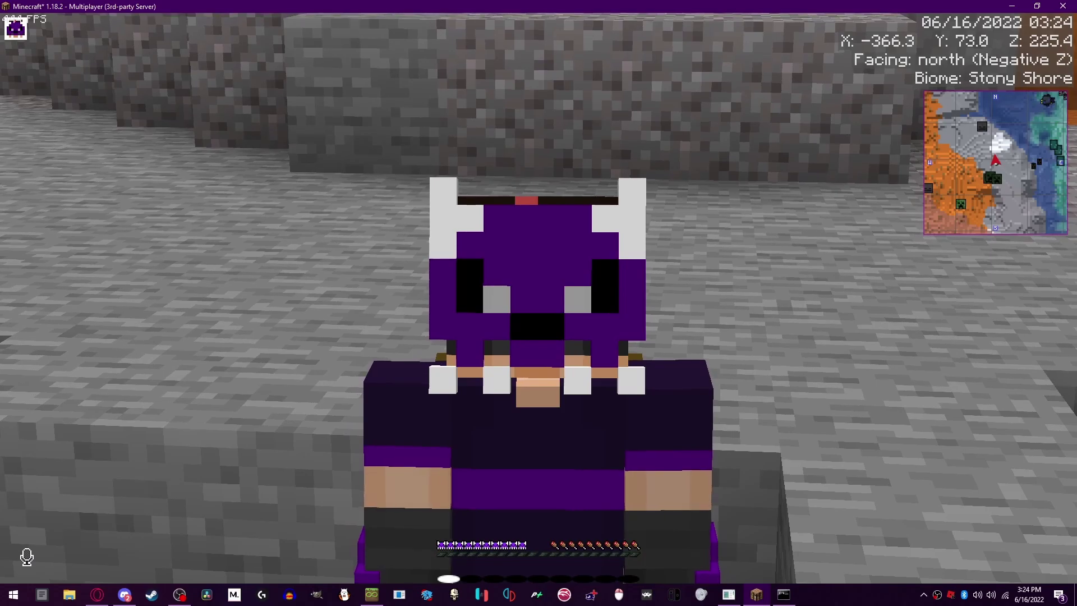
key(F5)
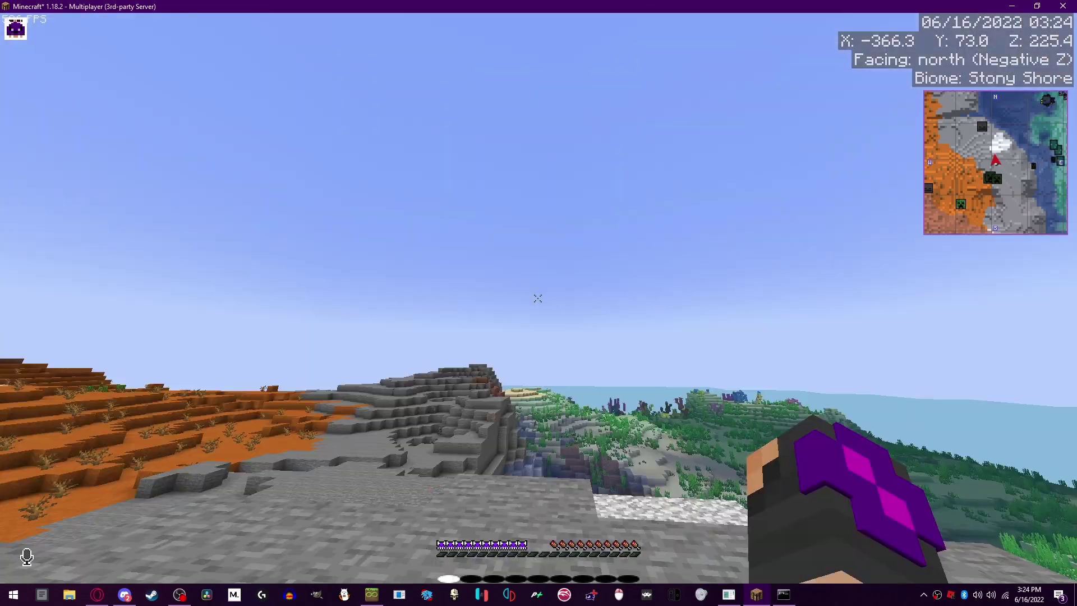
key(w)
key(s)
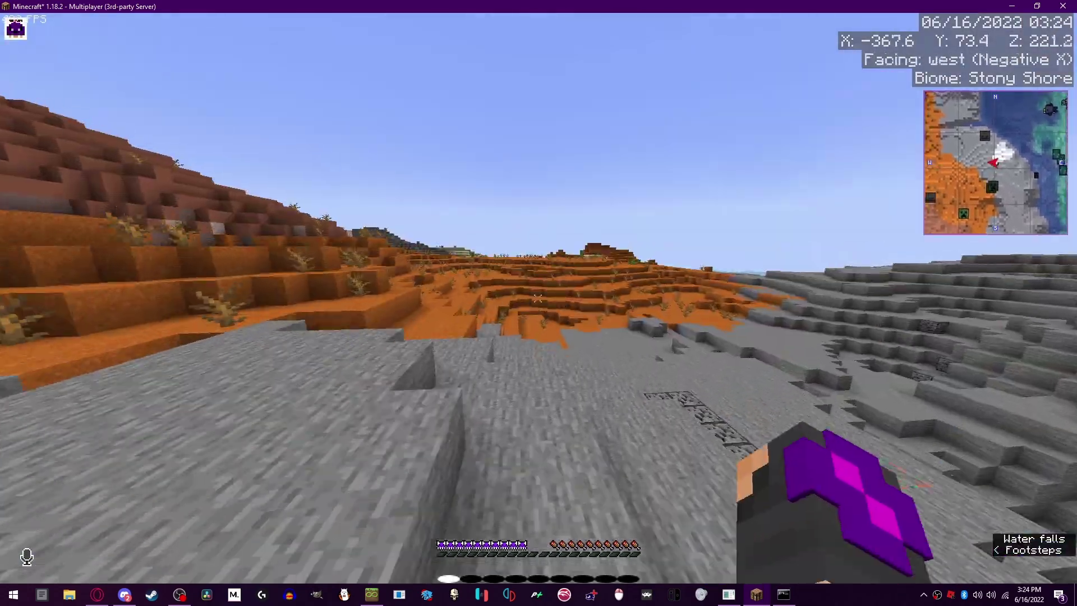
key(w)
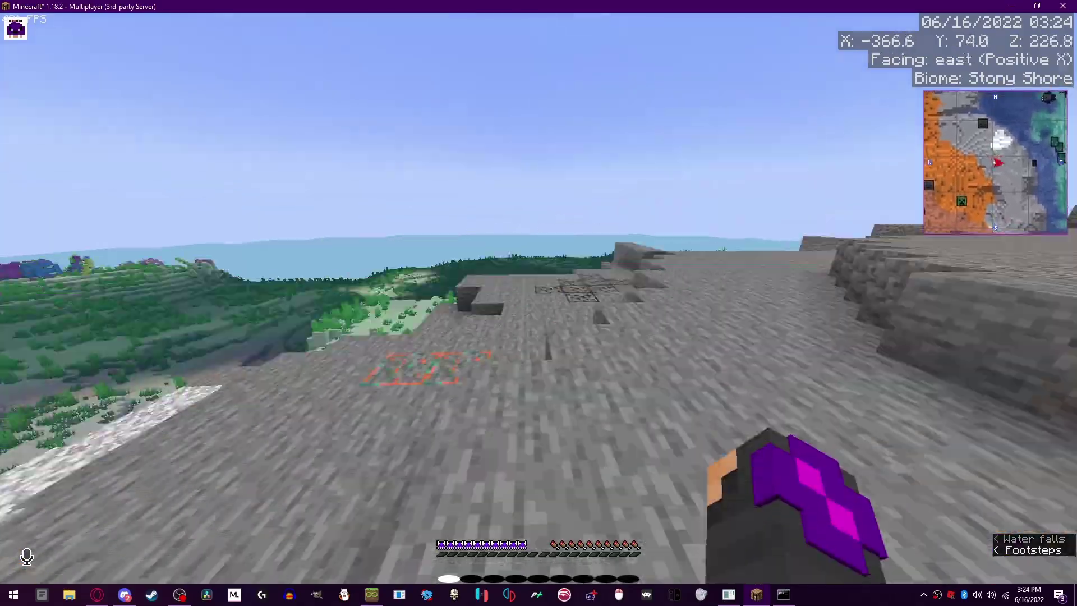
key(w)
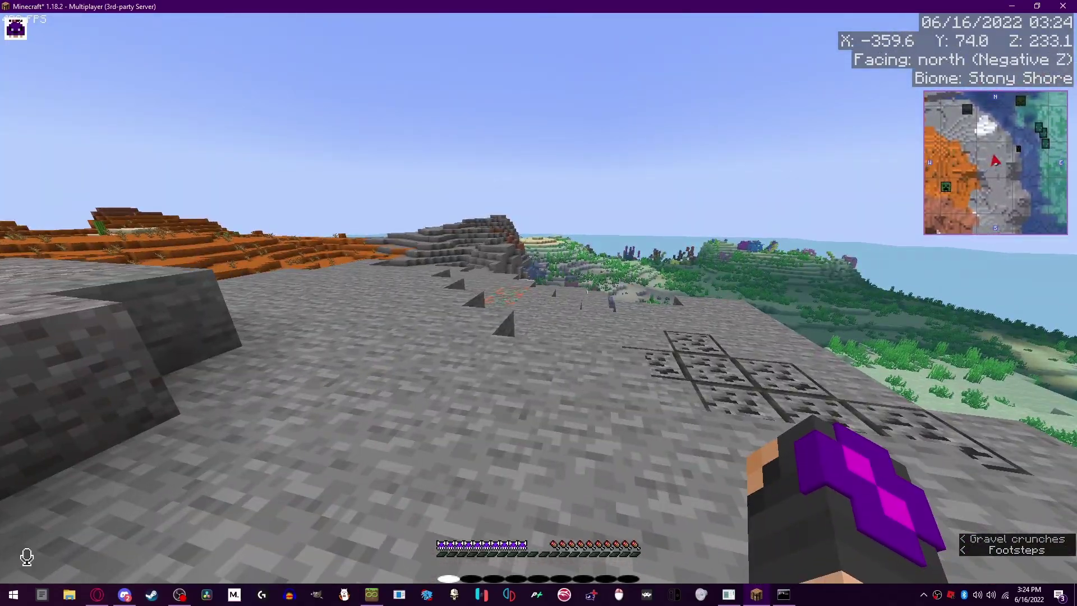
key(F5)
key(F5)
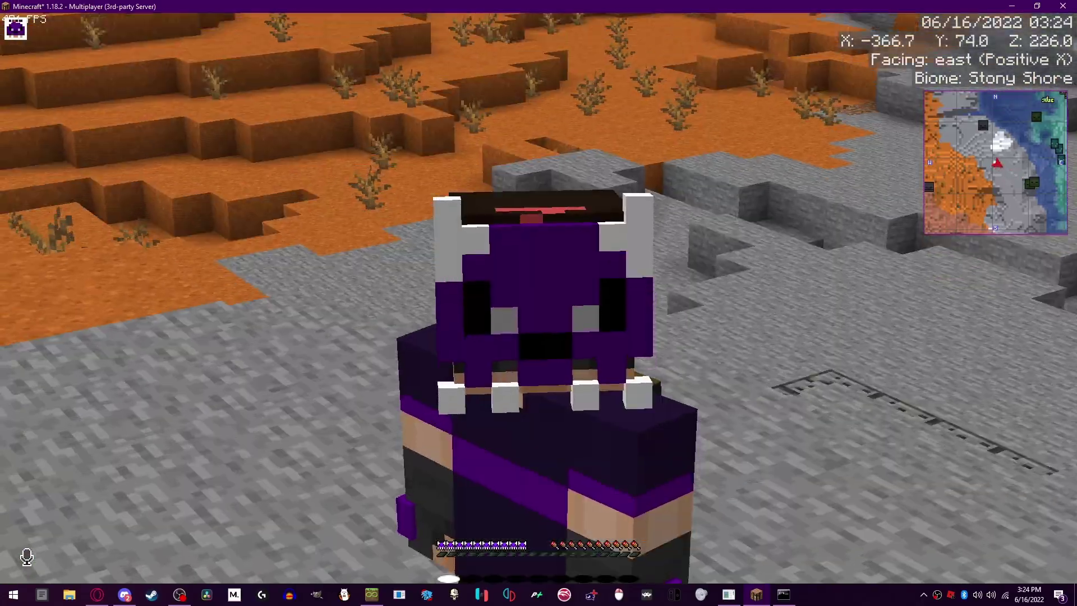